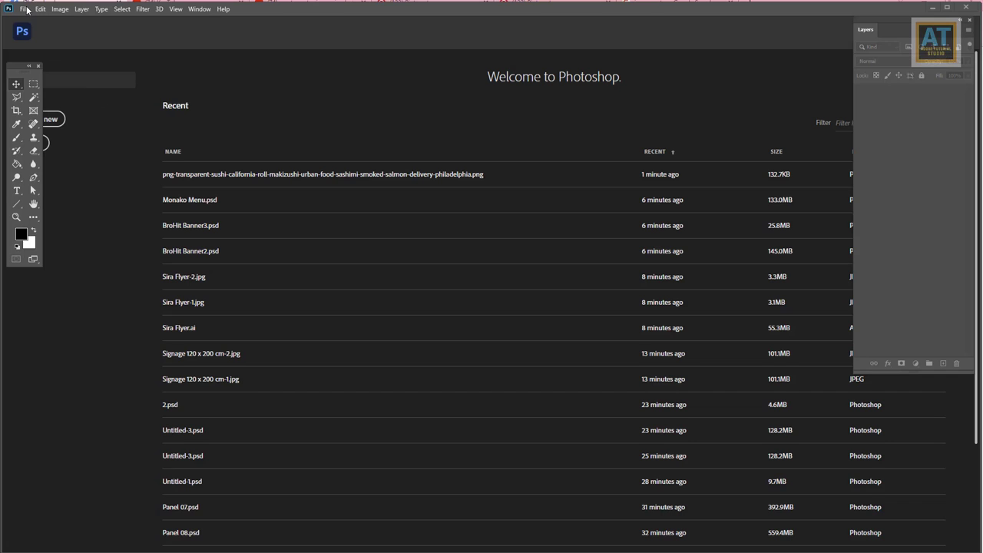
# Create a new 20 × 24 cm document at 150 pixels/inch in RGB Color
pyautogui.click(24, 9)
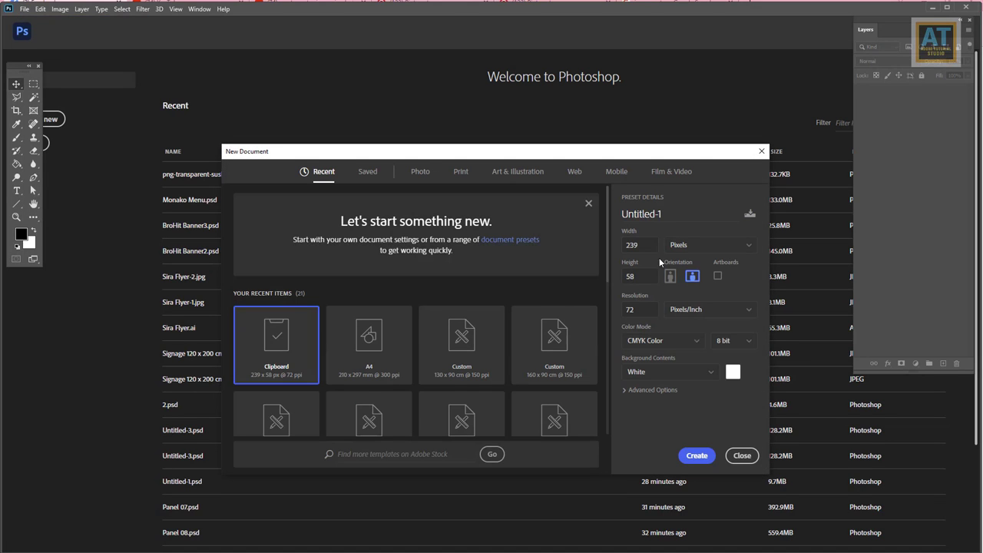
pyautogui.click(720, 245)
pyautogui.click(684, 298)
pyautogui.doubleClick(637, 244)
pyautogui.write('20')
pyautogui.press('Tab')
pyautogui.write('24')
pyautogui.doubleClick(639, 309)
pyautogui.write('150')
pyautogui.click(657, 346)
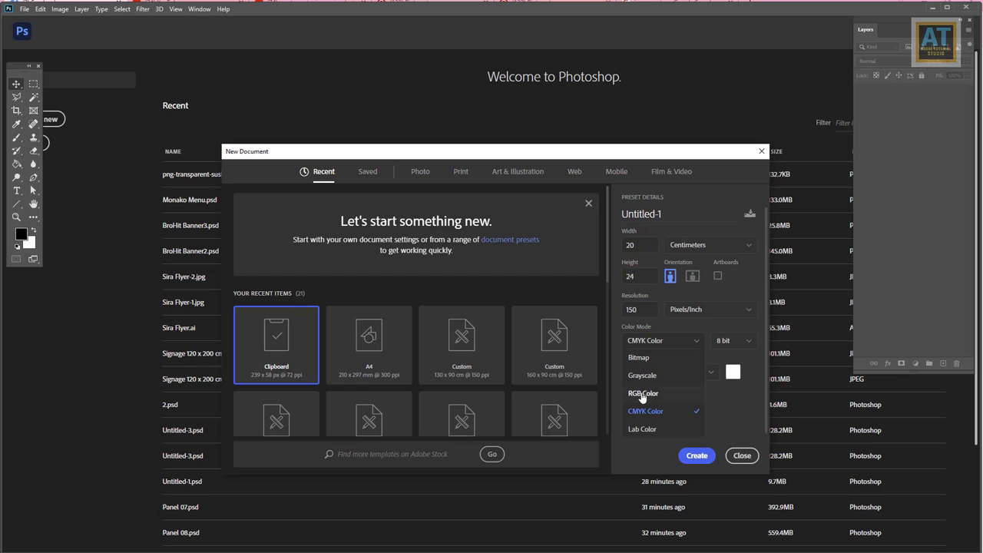
pyautogui.click(645, 398)
pyautogui.click(696, 456)
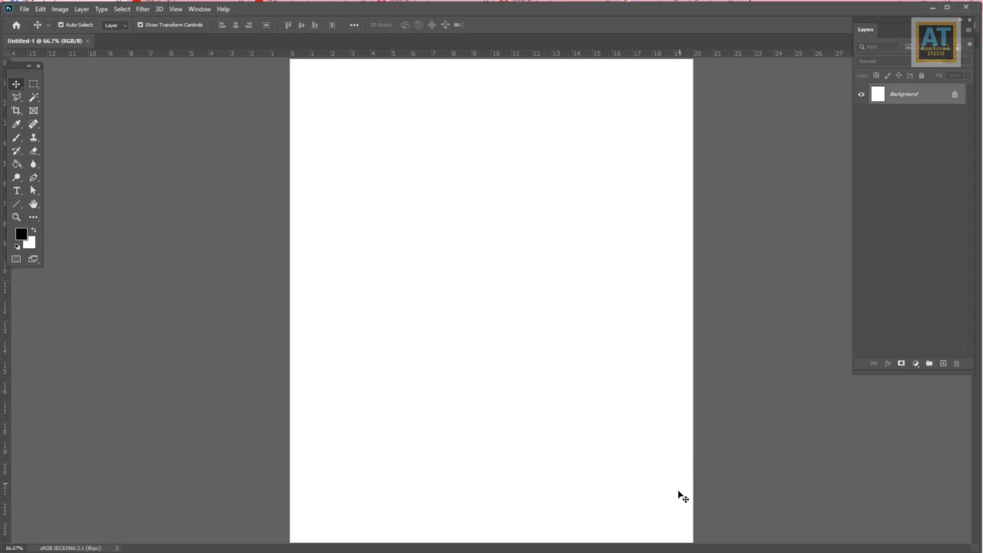
# Add a dark red Solid Color fill layer as the background
pyautogui.click(902, 363)
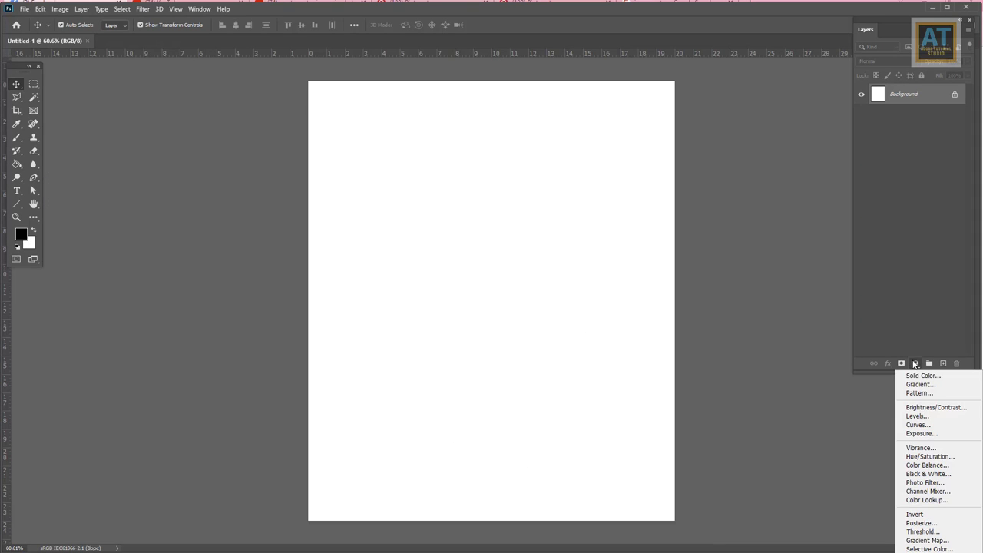
pyautogui.click(917, 374)
pyautogui.moveTo(737, 279)
pyautogui.mouseDown()
pyautogui.moveTo(829, 308)
pyautogui.moveTo(842, 326)
pyautogui.mouseUp()
pyautogui.click(959, 242)
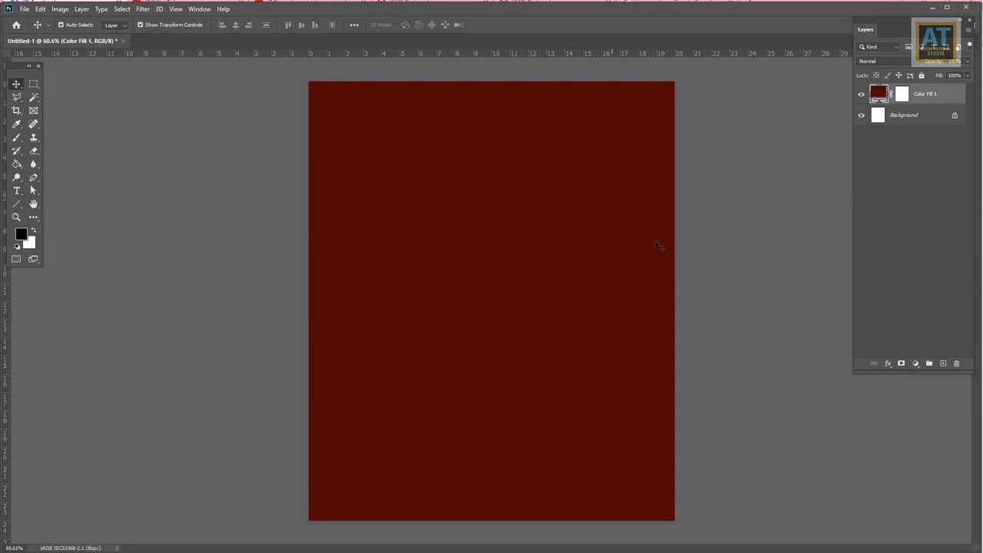
# Place the cracked-concrete texture, rotated and scaled to cover the canvas, at lowered opacity
pyautogui.click(25, 8)
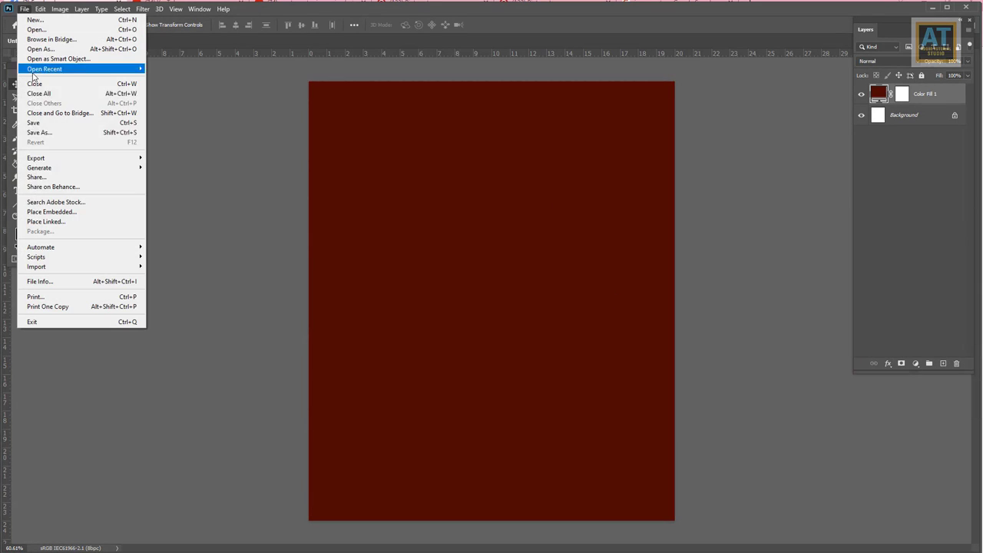
pyautogui.click(46, 221)
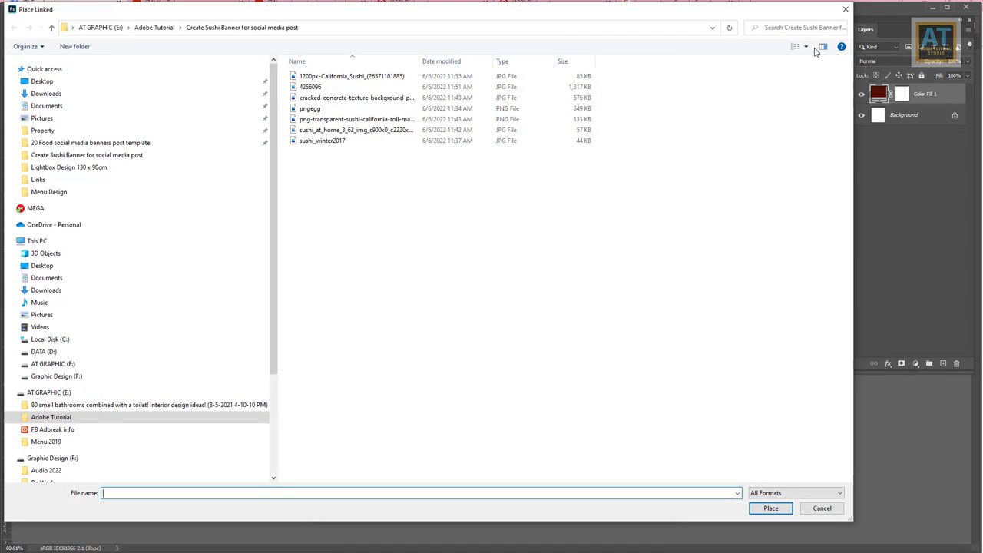
pyautogui.click(805, 47)
pyautogui.click(824, 25)
pyautogui.doubleClick(418, 126)
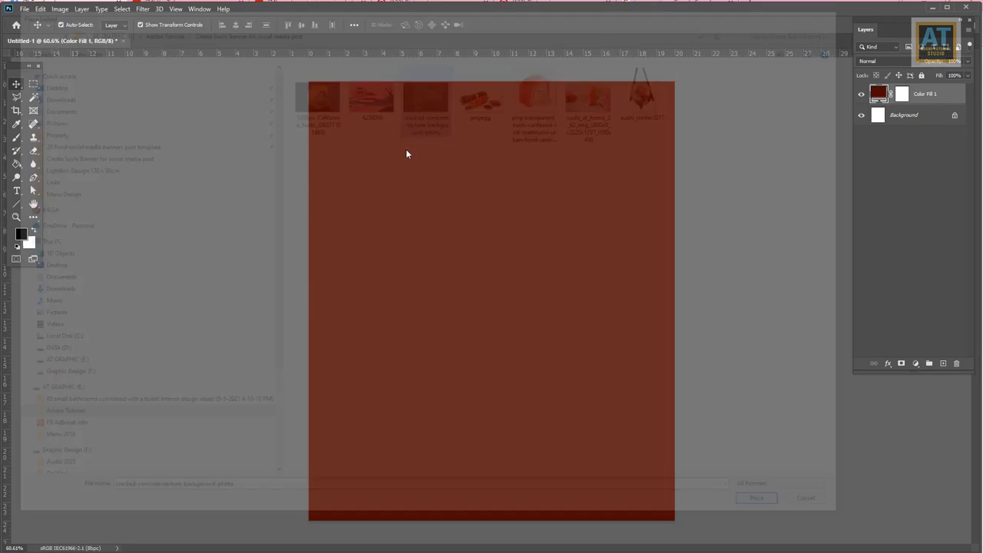
pyautogui.moveTo(615, 207); pyautogui.dragTo(570, 420)
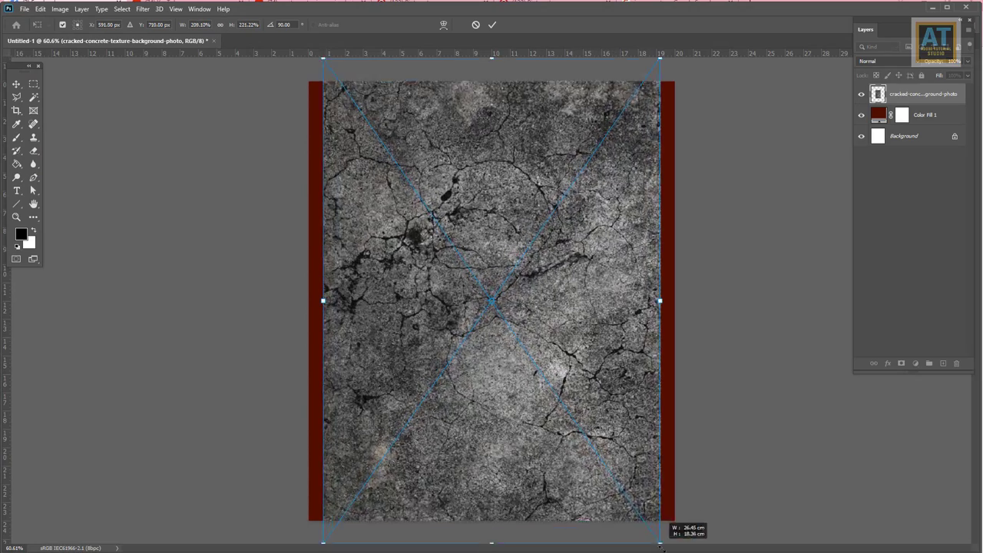
pyautogui.moveTo(570, 420); pyautogui.dragTo(676, 547)
pyautogui.click(494, 25)
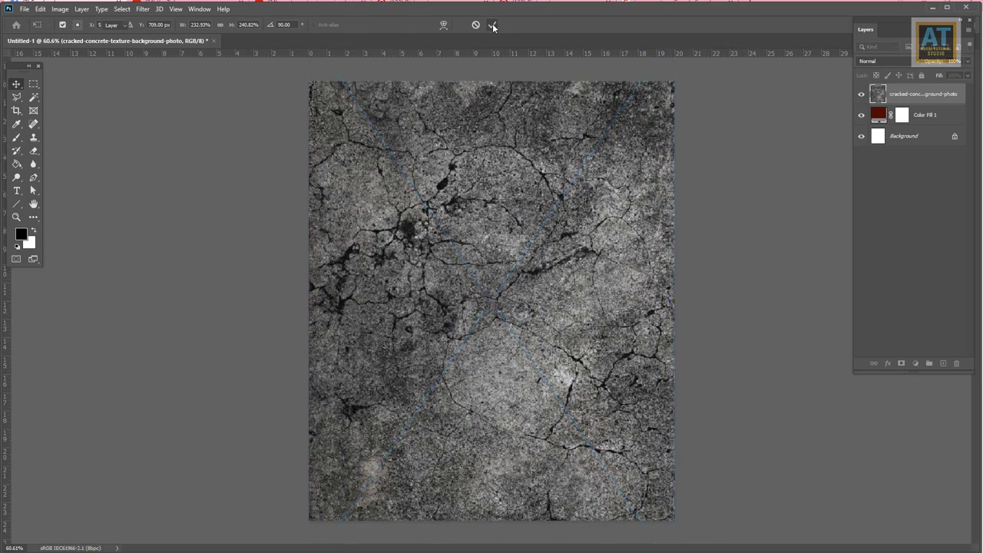
pyautogui.click(966, 64)
pyautogui.moveTo(942, 78); pyautogui.dragTo(922, 75)
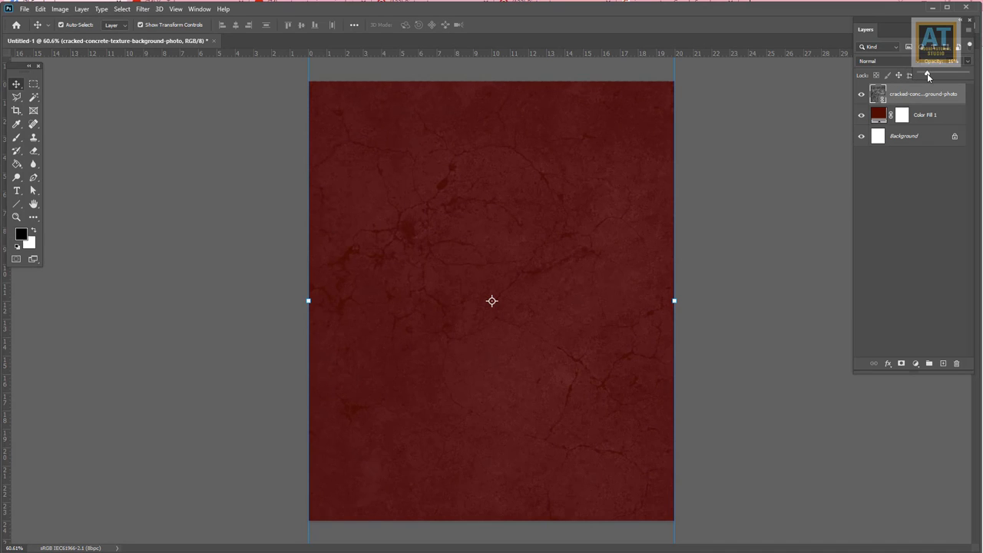
pyautogui.click(865, 160)
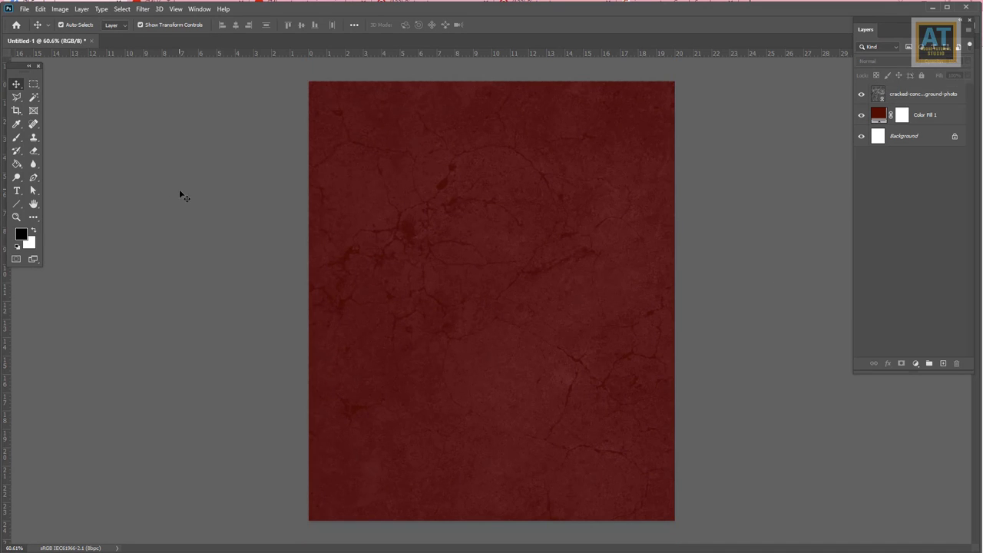
# Draw a closed wavy band path across the upper middle of the canvas with the Pen tool
pyautogui.click(33, 176)
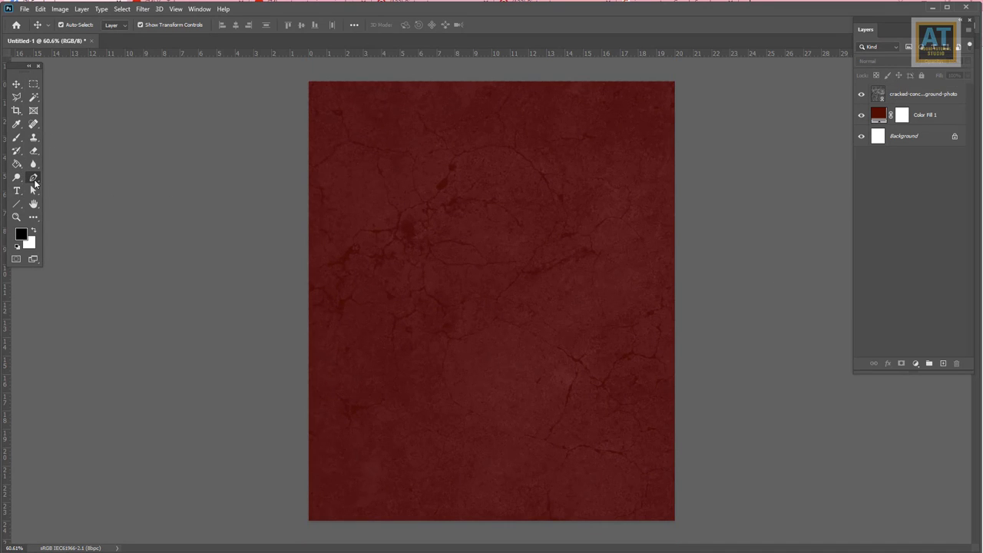
pyautogui.click(271, 286)
pyautogui.moveTo(458, 289); pyautogui.dragTo(546, 249)
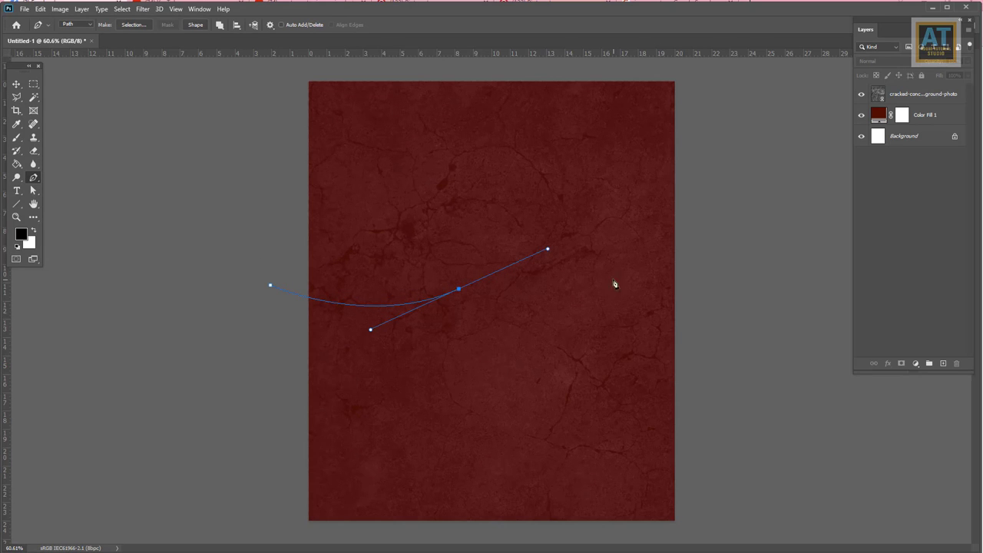
pyautogui.moveTo(710, 315); pyautogui.dragTo(760, 373)
pyautogui.click(710, 141)
pyautogui.moveTo(505, 198); pyautogui.dragTo(558, 131)
pyautogui.moveTo(250, 173); pyautogui.dragTo(221, 152)
pyautogui.hotkey('ctrl', 'z')
pyautogui.hotkey('ctrl', 'z')
pyautogui.moveTo(511, 167); pyautogui.dragTo(399, 209)
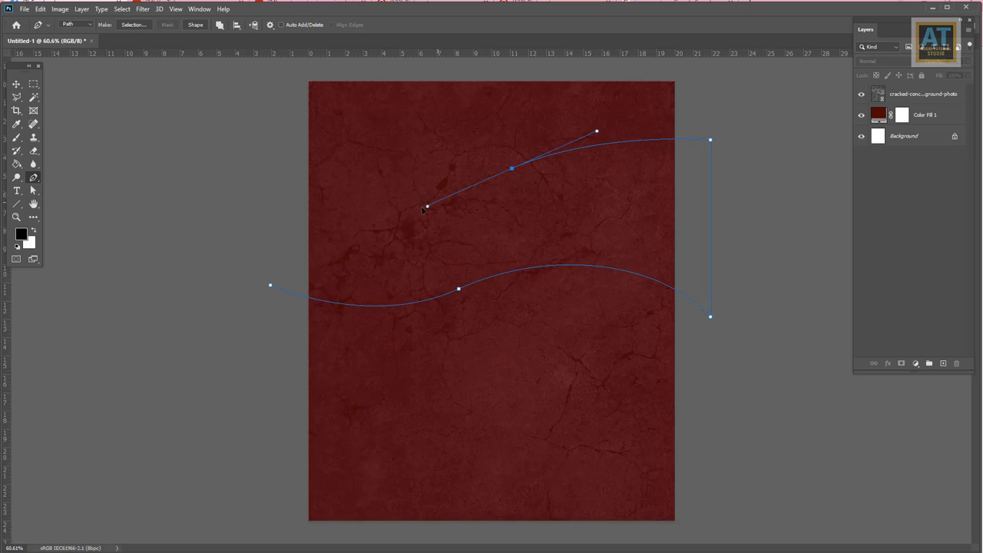
pyautogui.moveTo(304, 180); pyautogui.dragTo(261, 155)
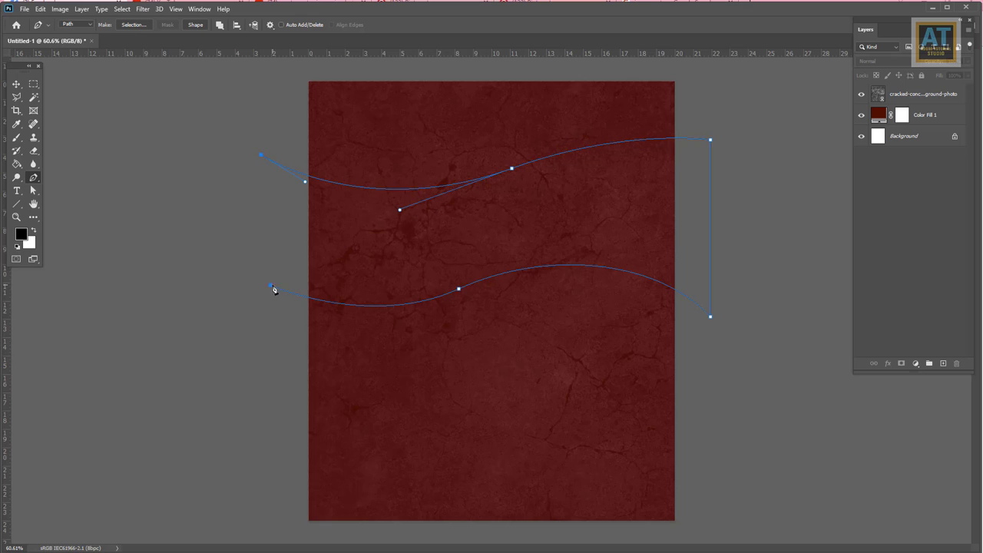
pyautogui.click(272, 288)
# Turn the path into a selection and fill it with white on a new layer
pyautogui.rightClick(405, 234)
pyautogui.click(436, 278)
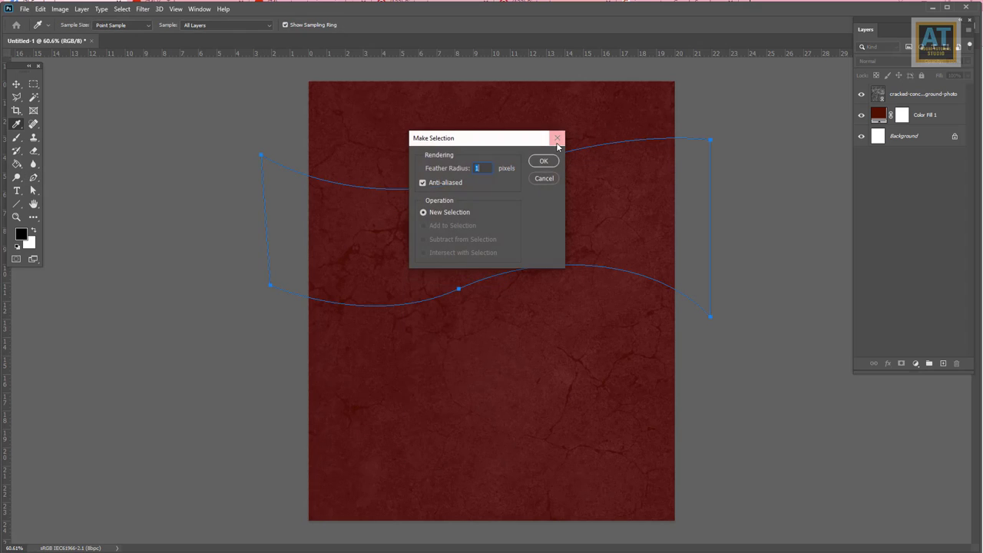
pyautogui.click(543, 160)
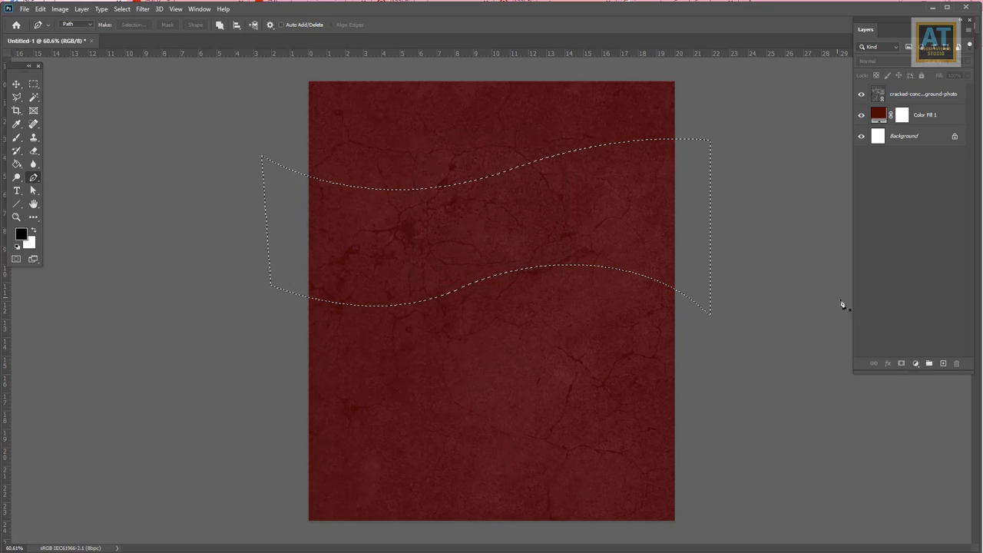
pyautogui.click(943, 364)
pyautogui.press('g')
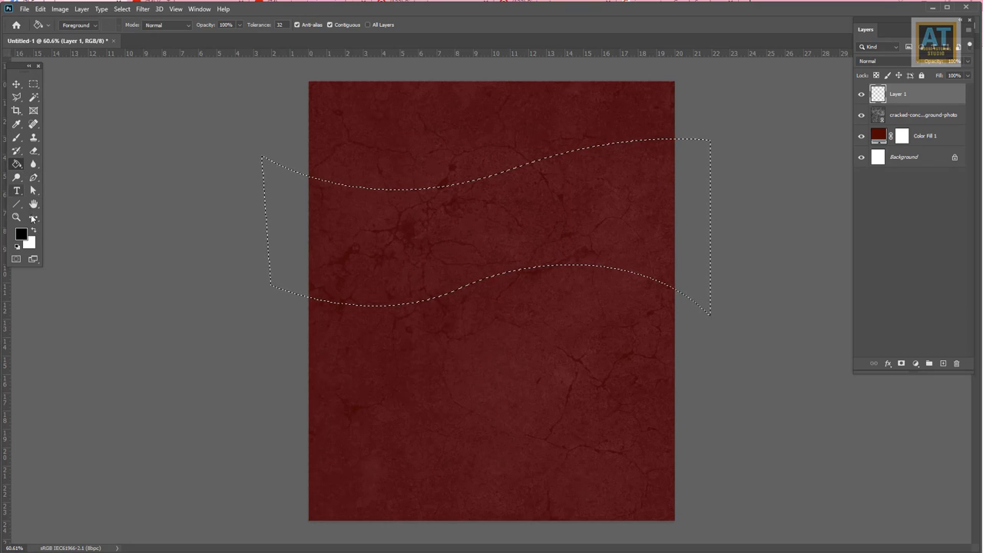
pyautogui.click(34, 230)
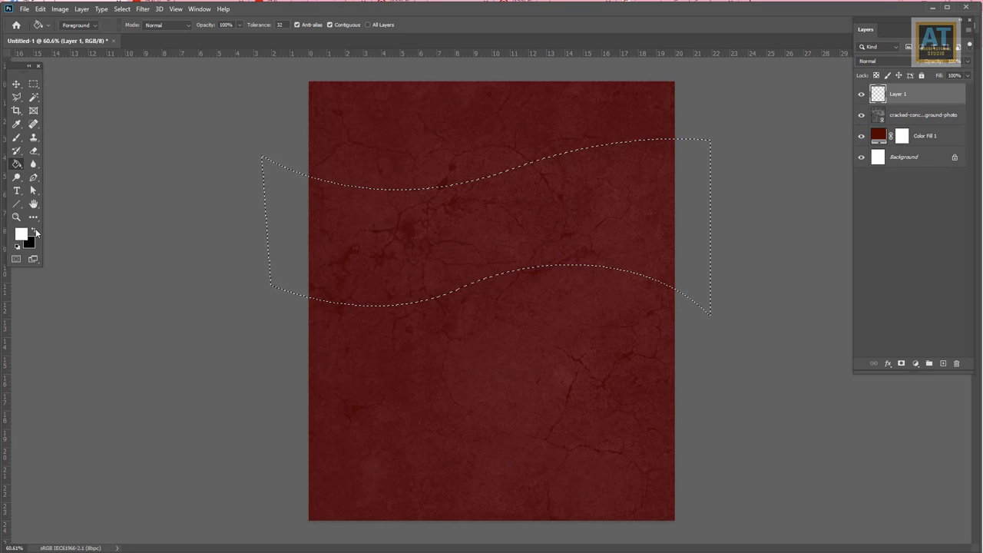
pyautogui.click(368, 225)
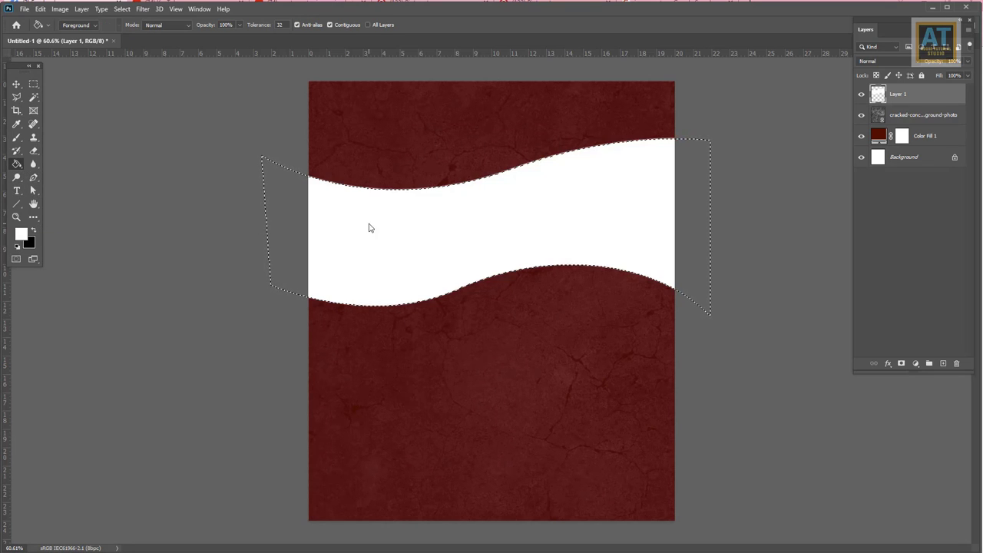
# Deselect and nudge the white wave slightly down
pyautogui.click(121, 8)
pyautogui.click(132, 29)
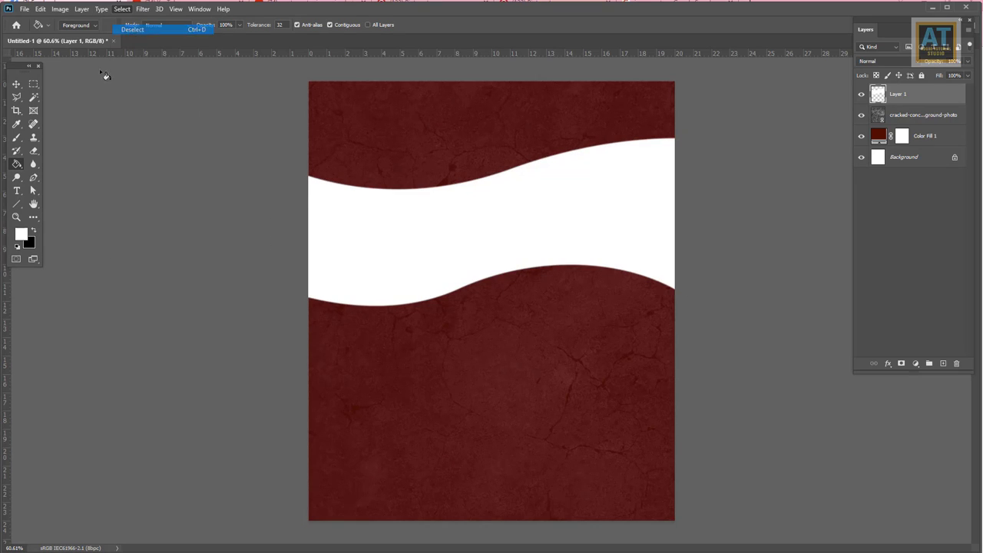
pyautogui.click(15, 82)
pyautogui.moveTo(432, 254)
pyautogui.mouseDown()
pyautogui.moveTo(494, 256)
pyautogui.moveTo(493, 266)
pyautogui.mouseUp()
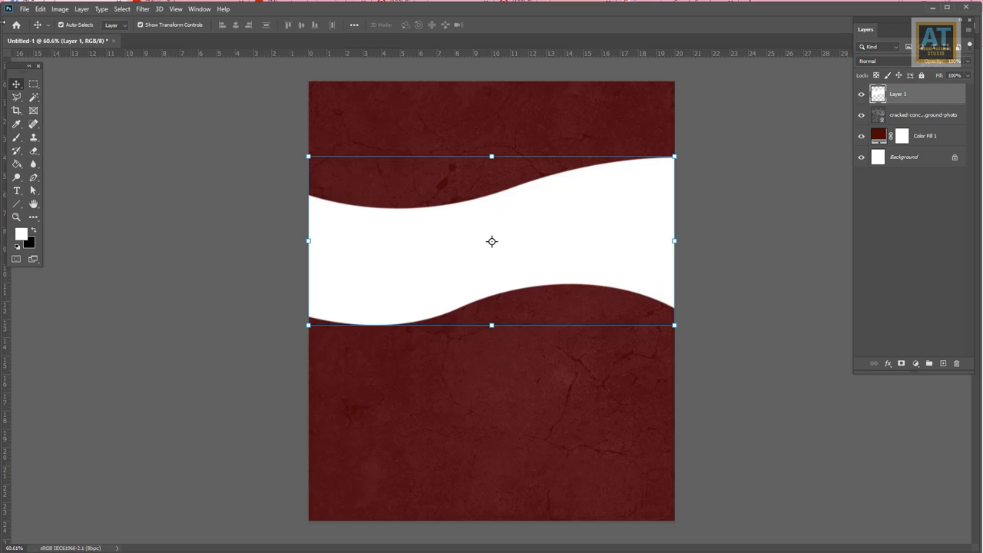
# Place the linked 4256096 landscape image and position it over the wave
pyautogui.click(24, 8)
pyautogui.click(46, 221)
pyautogui.doubleClick(376, 115)
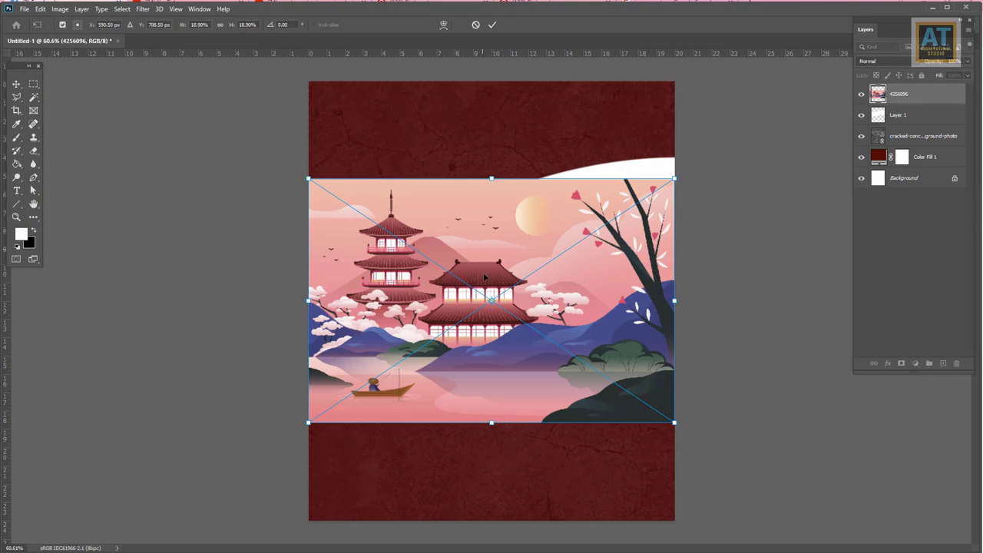
pyautogui.moveTo(503, 222); pyautogui.dragTo(502, 171)
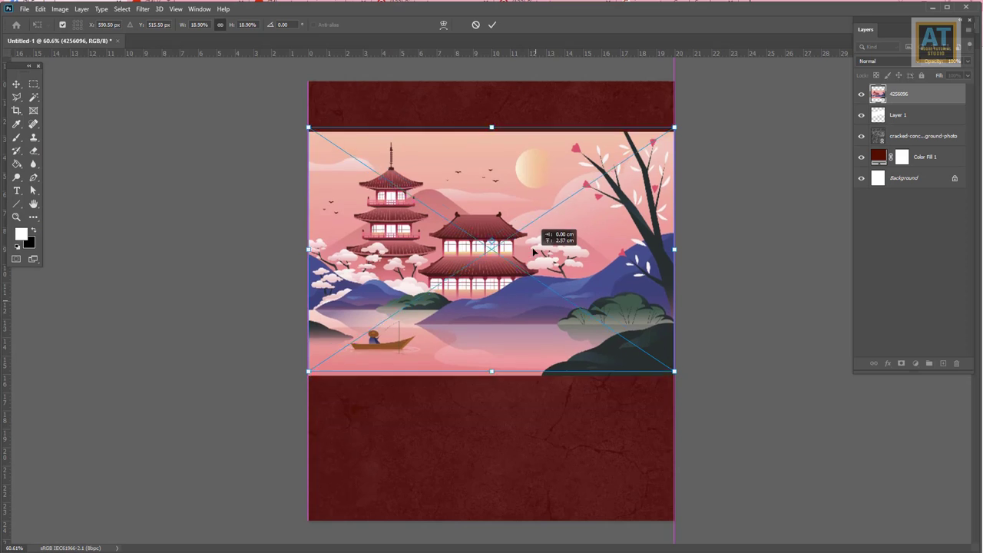
pyautogui.click(491, 25)
# Clip the landscape to the wave layer, shift it down, and lower its opacity
pyautogui.rightClick(900, 98)
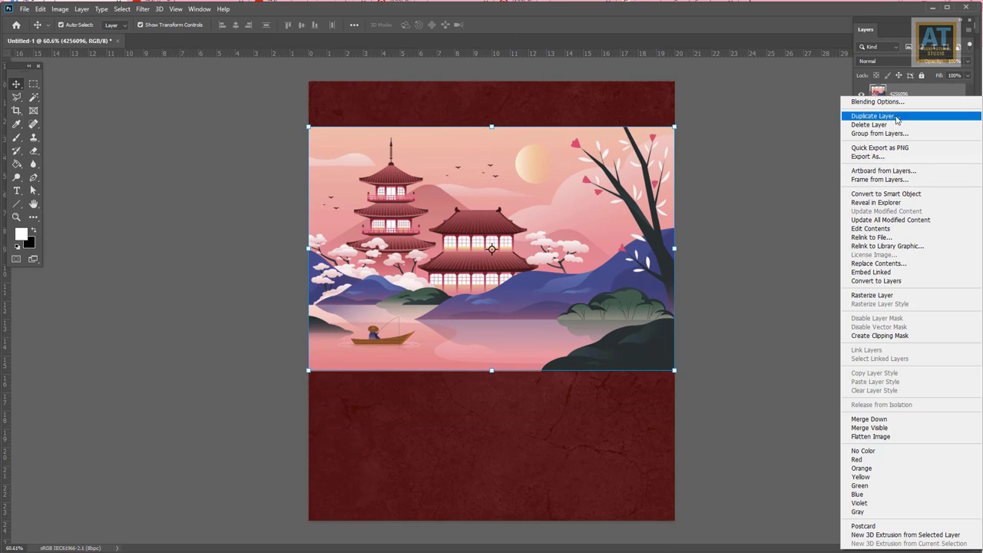
pyautogui.click(896, 335)
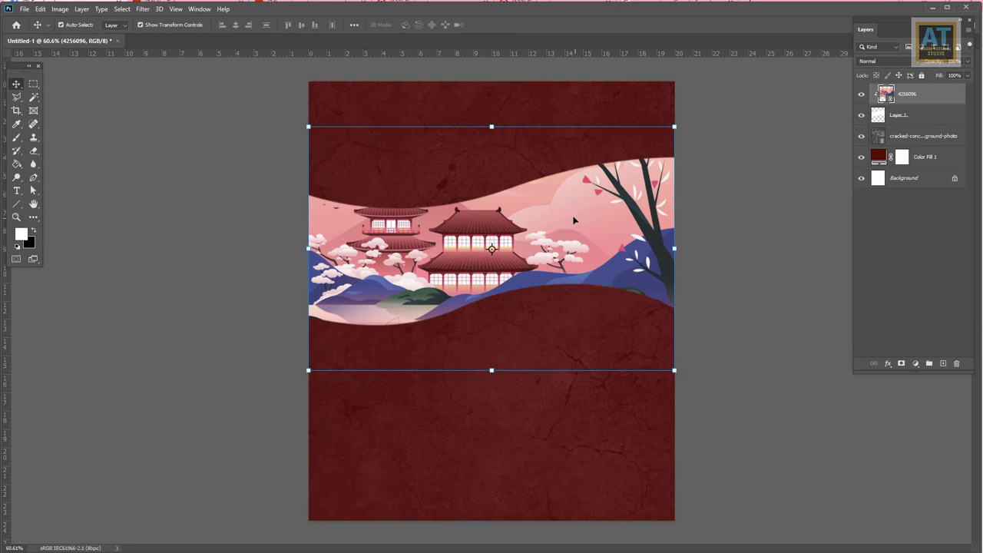
pyautogui.moveTo(573, 220); pyautogui.dragTo(572, 257)
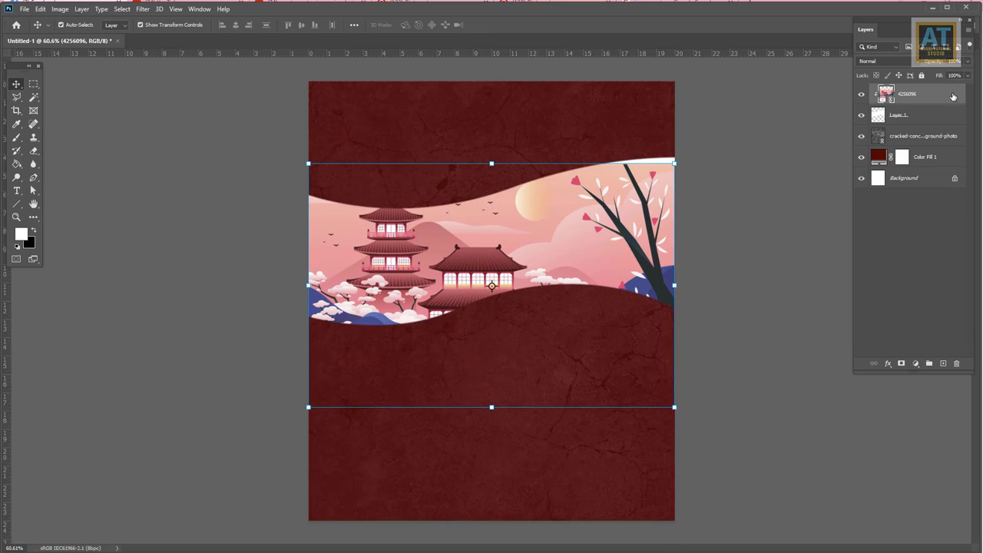
pyautogui.click(966, 62)
pyautogui.moveTo(949, 78); pyautogui.dragTo(931, 80)
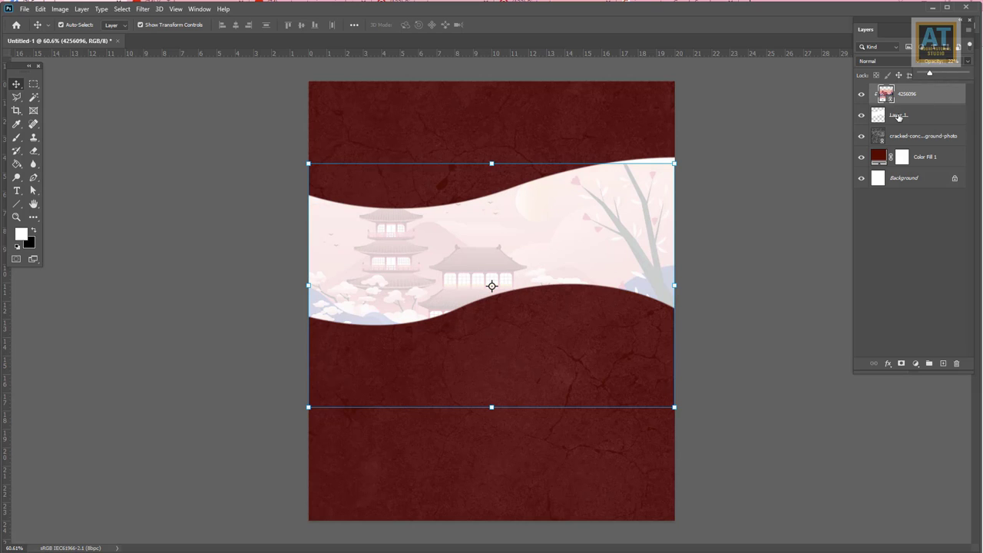
# Try stretching and rotating the wave band layer, then cancel the transform
pyautogui.click(898, 117)
pyautogui.moveTo(491, 327); pyautogui.dragTo(529, 343)
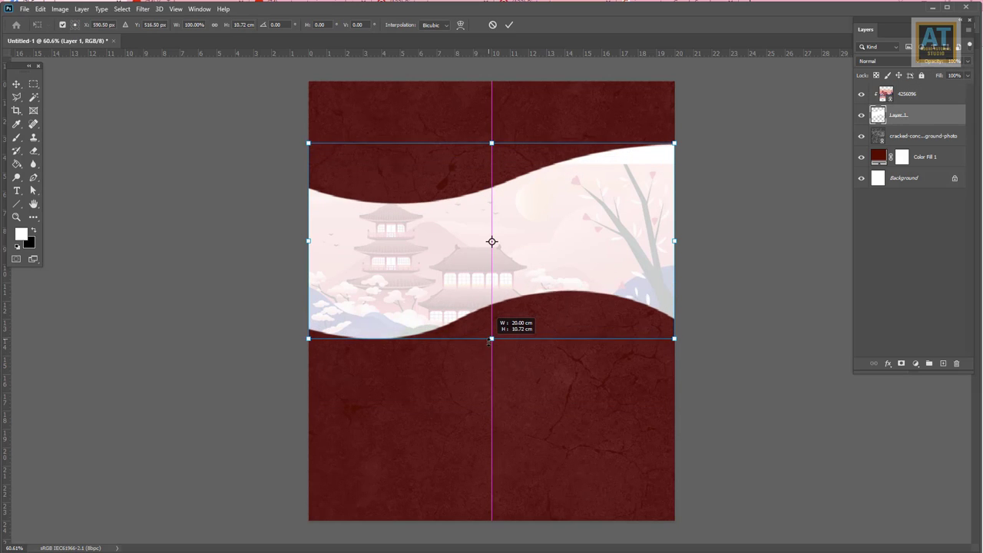
pyautogui.moveTo(673, 244); pyautogui.dragTo(673, 262)
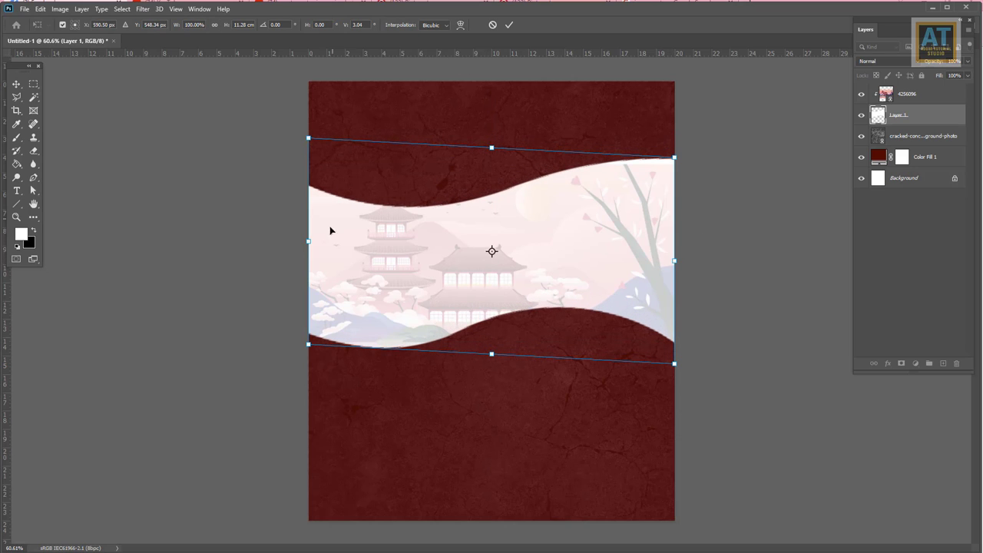
pyautogui.moveTo(307, 243); pyautogui.dragTo(307, 219)
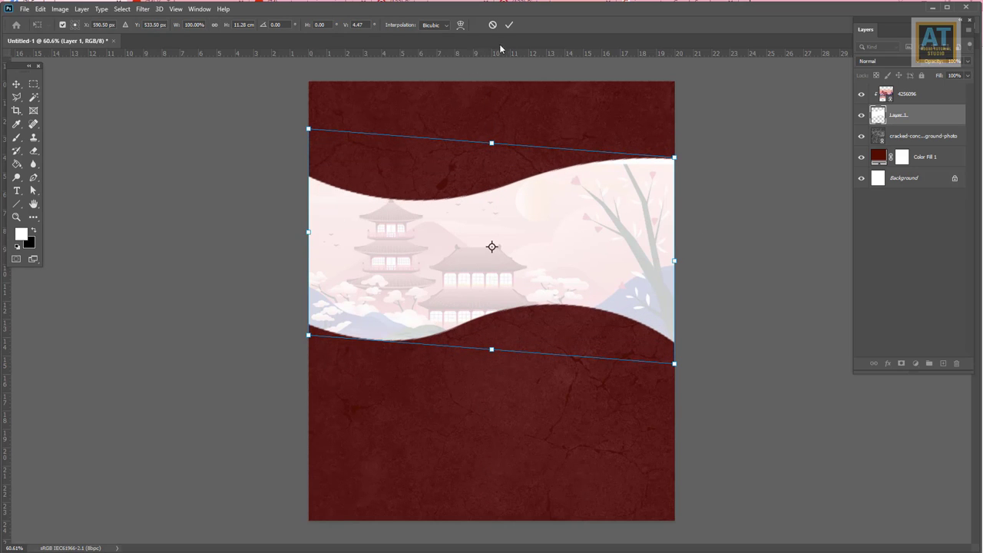
pyautogui.press('Escape')
pyautogui.click(768, 274)
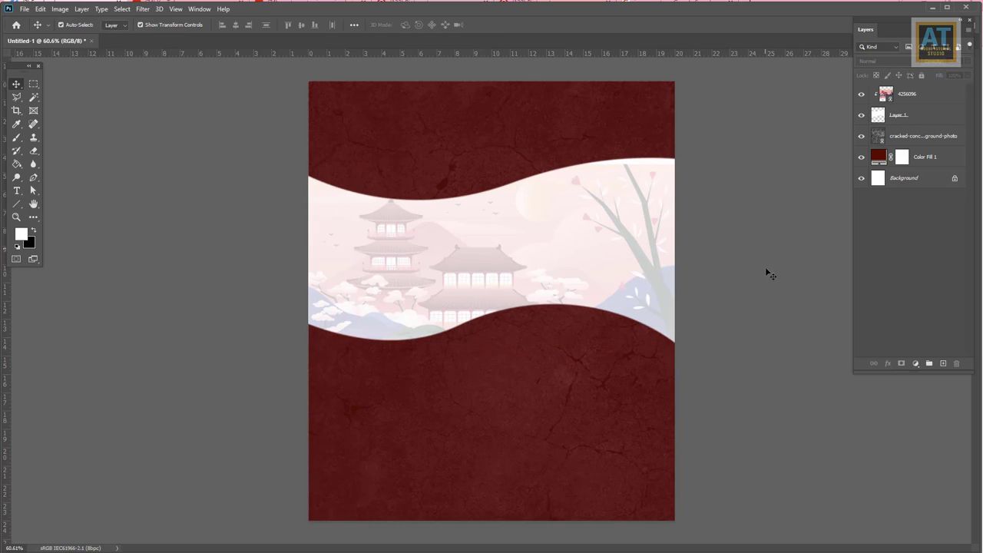
# Move the pagoda illustration upward on the poster
pyautogui.click(628, 294)
pyautogui.moveTo(581, 263); pyautogui.dragTo(576, 231)
pyautogui.click(692, 257)
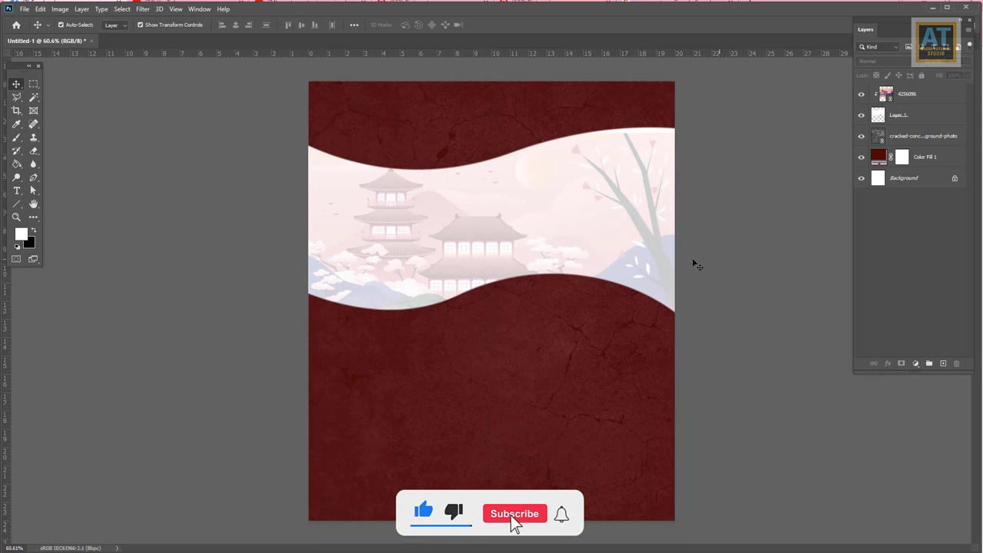
# Free Transform Layer 1 to widen the wavy band out to the left edge
pyautogui.click(377, 279)
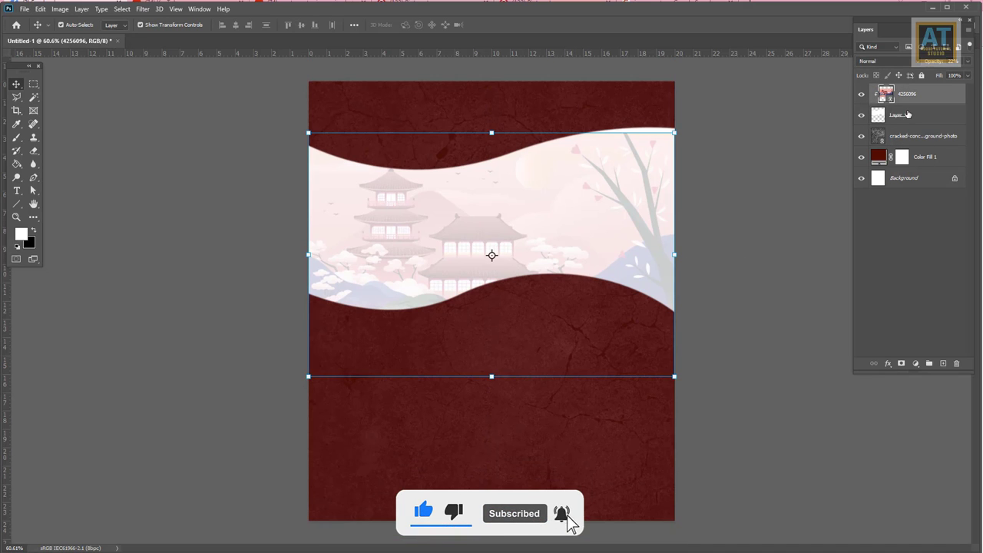
pyautogui.click(908, 114)
pyautogui.hotkey('ctrl', 't')
pyautogui.moveTo(310, 220); pyautogui.dragTo(248, 223)
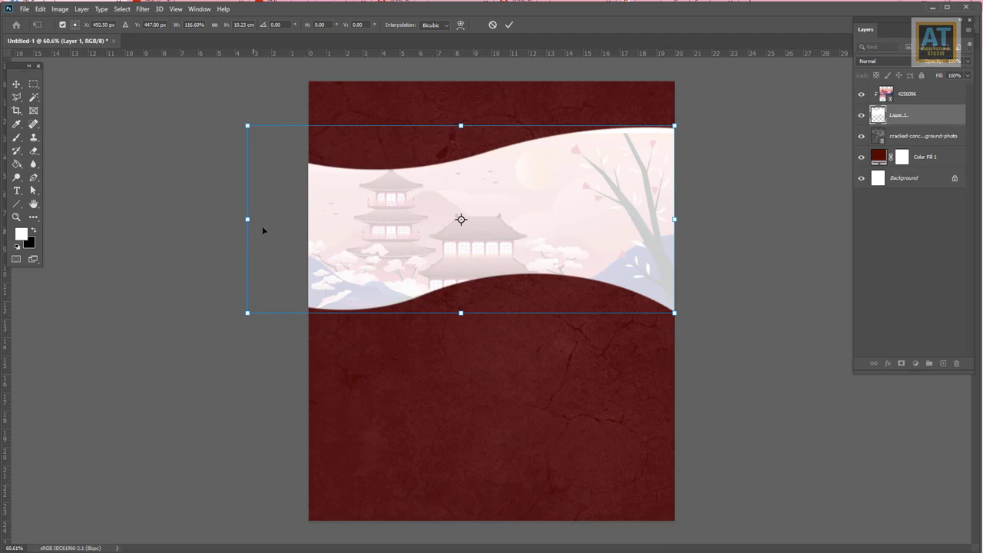
pyautogui.click(509, 25)
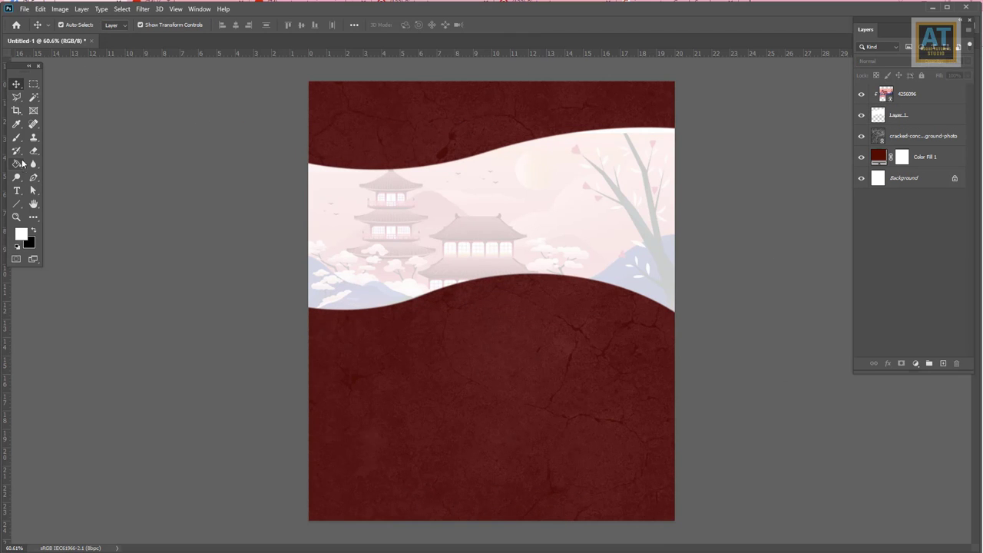
# Add a red (ff0000) 'SushI' title centred within the light band
pyautogui.click(16, 190)
pyautogui.click(444, 189)
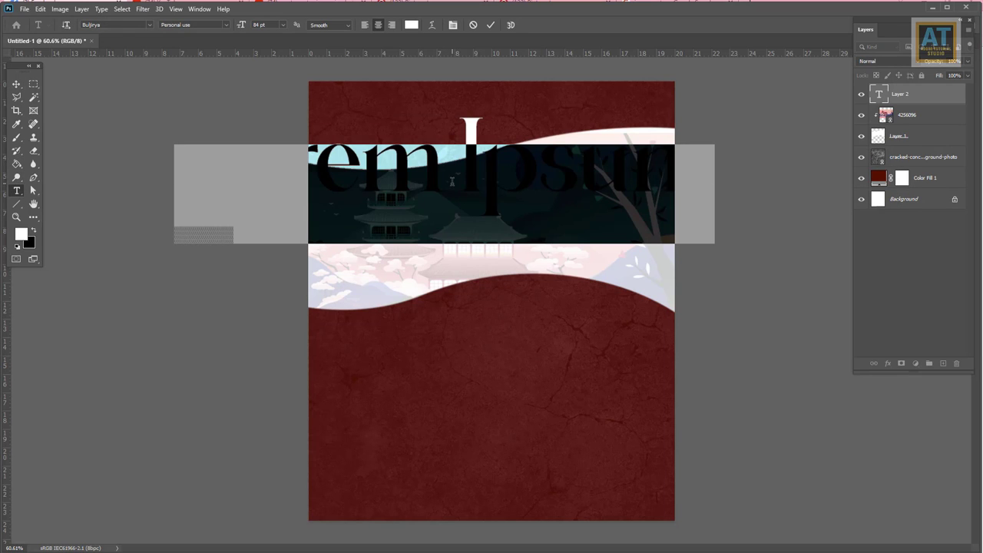
pyautogui.write('Su')
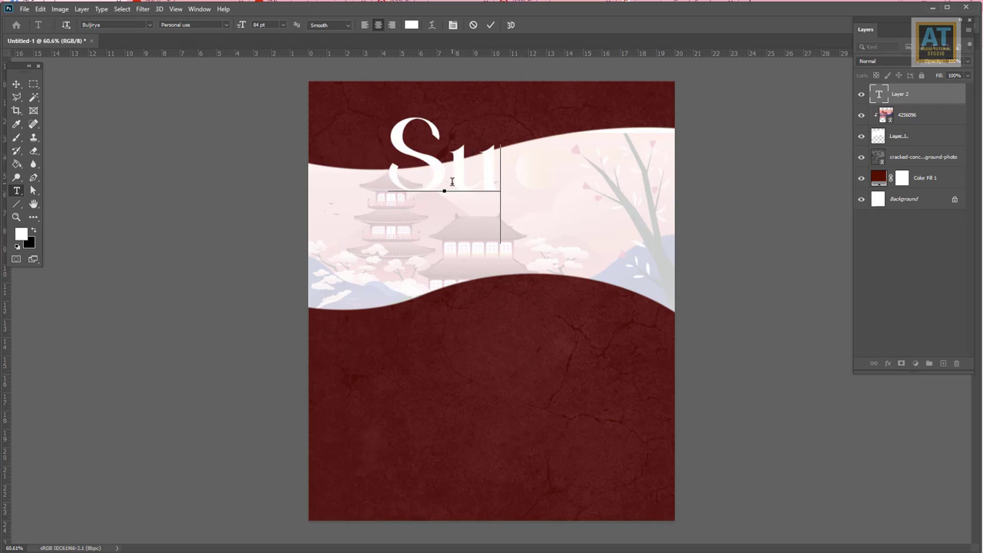
pyautogui.write('shi')
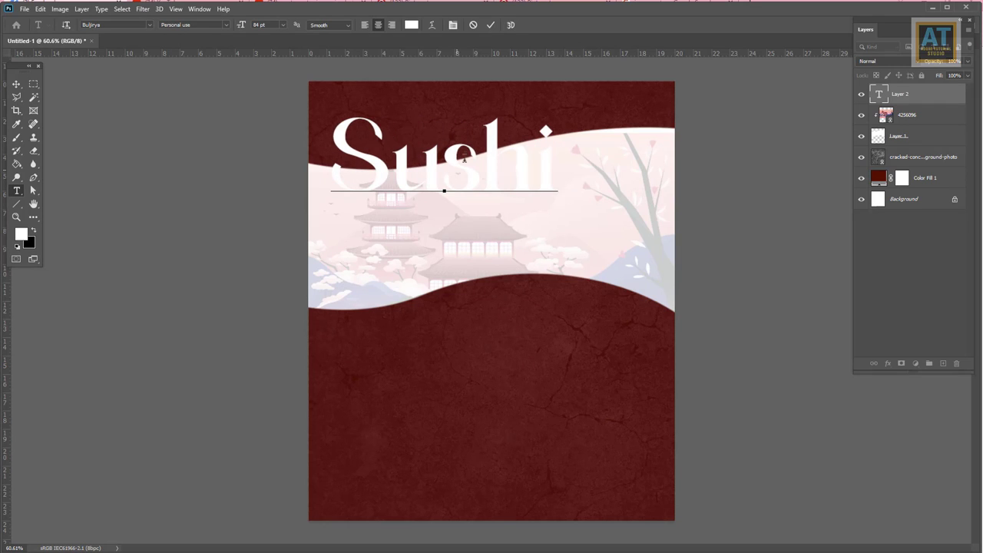
pyautogui.moveTo(536, 149); pyautogui.dragTo(565, 151)
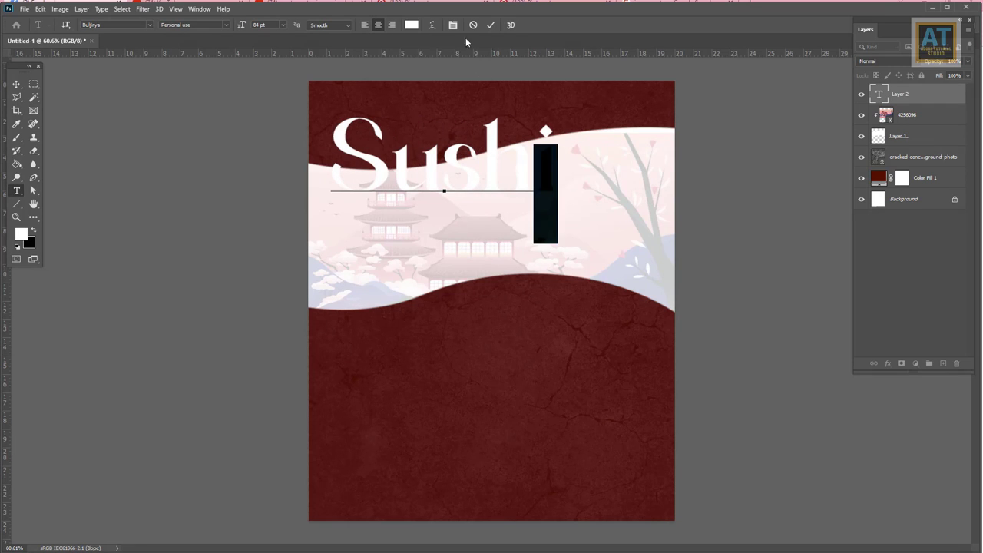
pyautogui.write('I')
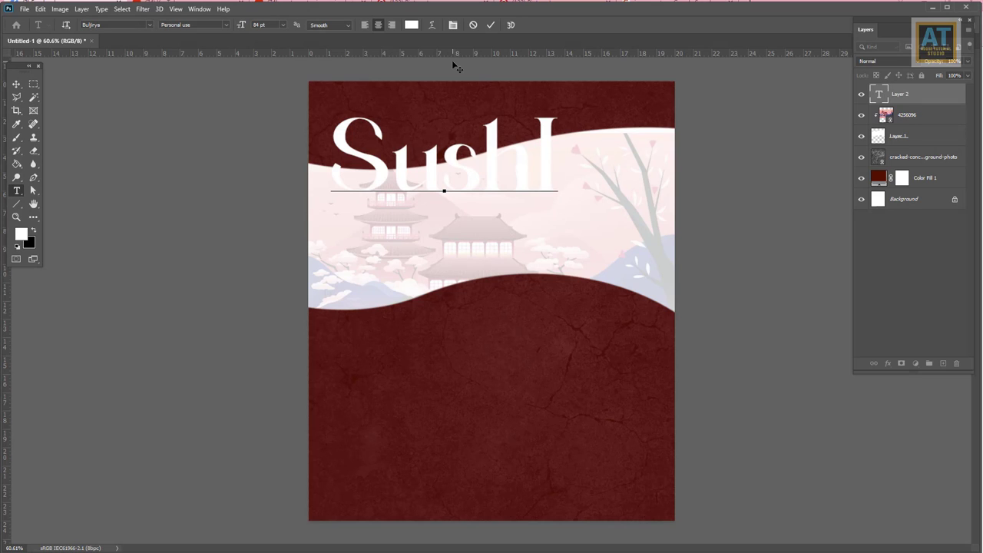
pyautogui.hotkey('ctrl', 'a')
pyautogui.click(411, 25)
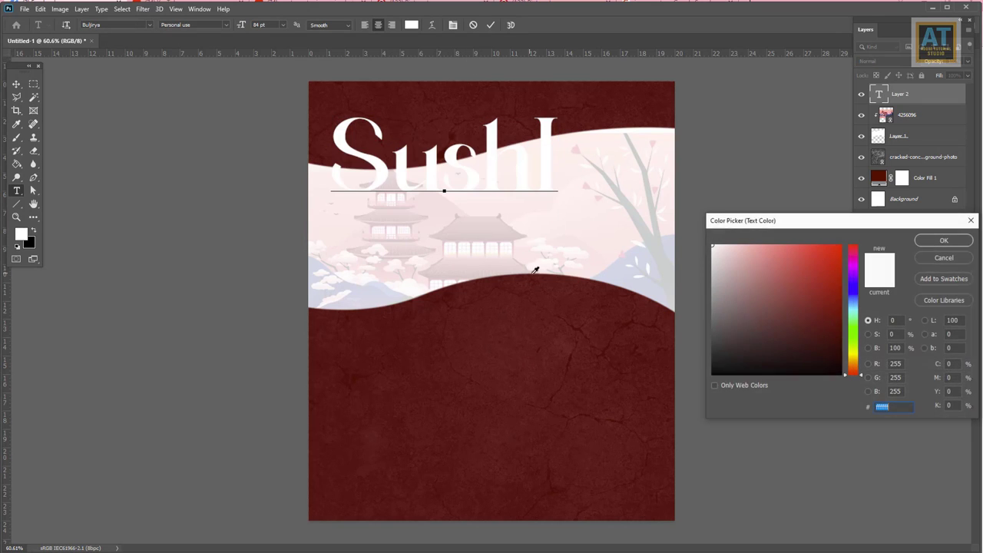
pyautogui.write('ff0000')
pyautogui.press('Tab')
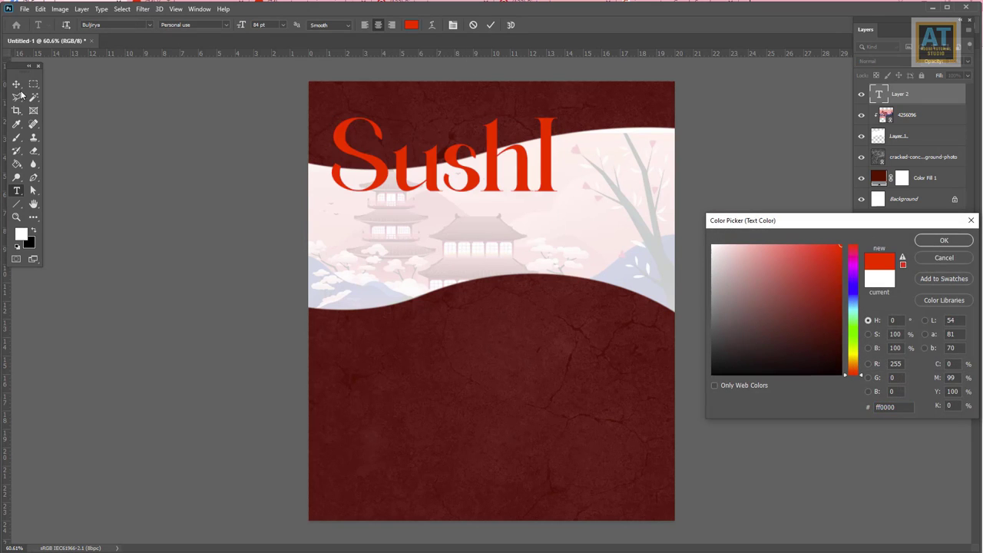
pyautogui.click(948, 243)
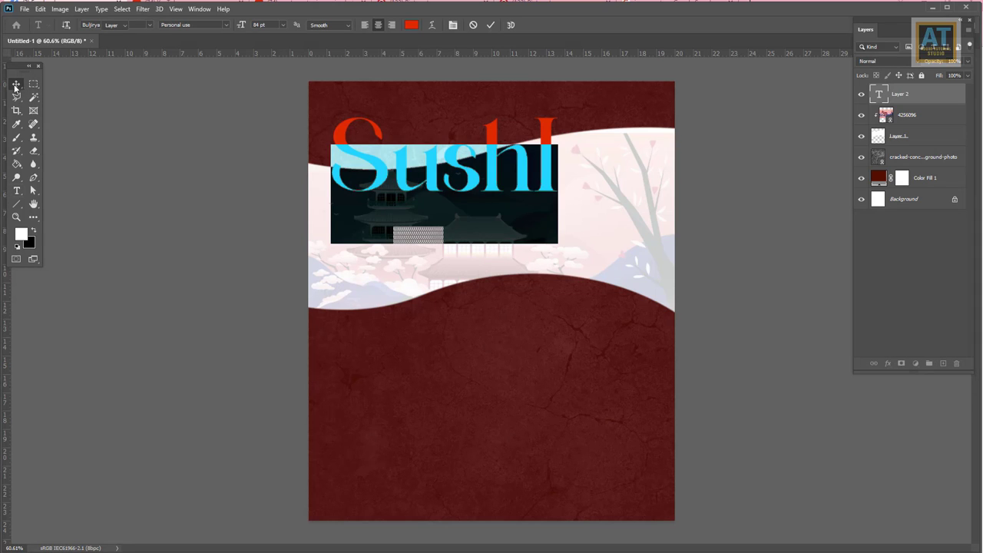
pyautogui.click(16, 84)
pyautogui.moveTo(492, 185); pyautogui.dragTo(528, 235)
# Add a Gradient Overlay to the title with a dark red left stop
pyautogui.click(887, 363)
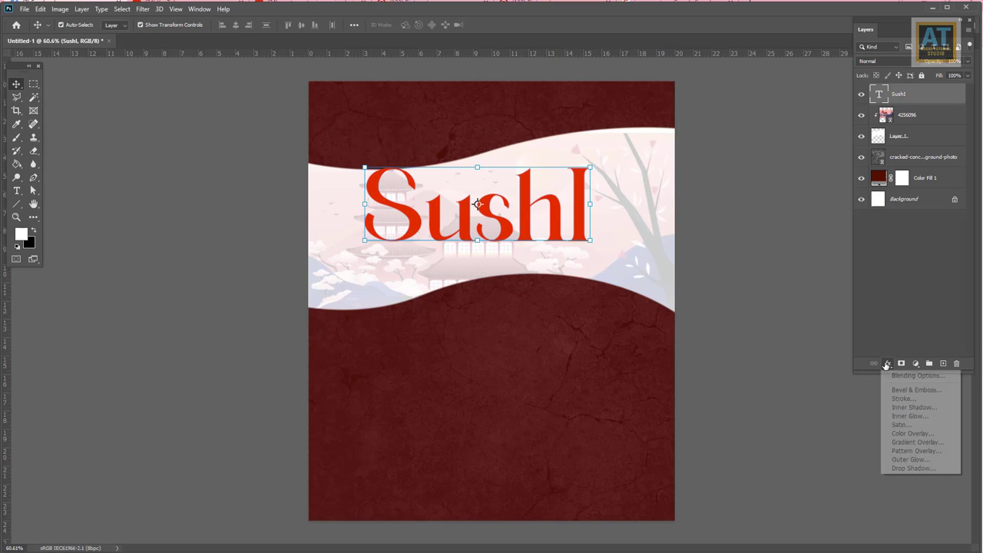
pyautogui.click(913, 443)
pyautogui.click(783, 208)
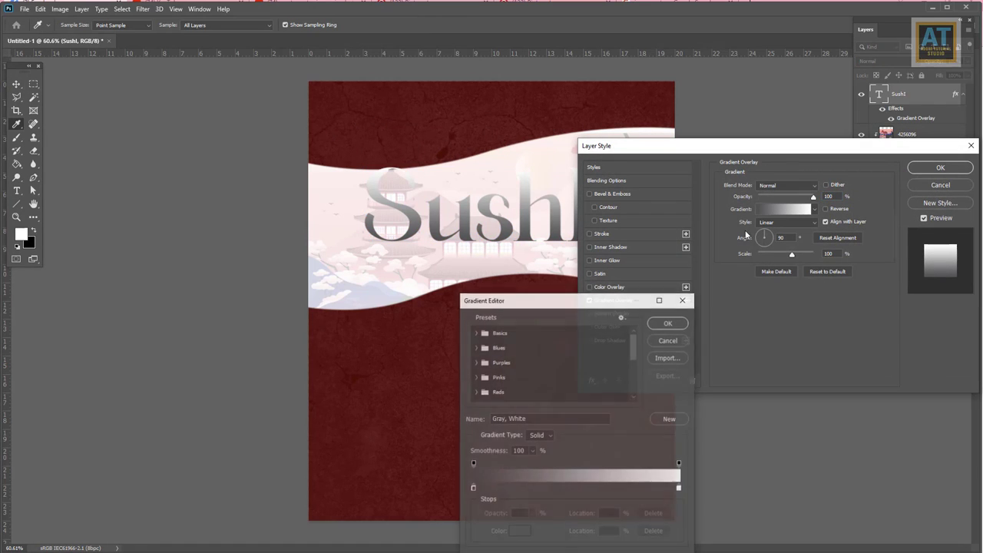
pyautogui.click(473, 489)
pyautogui.click(414, 460)
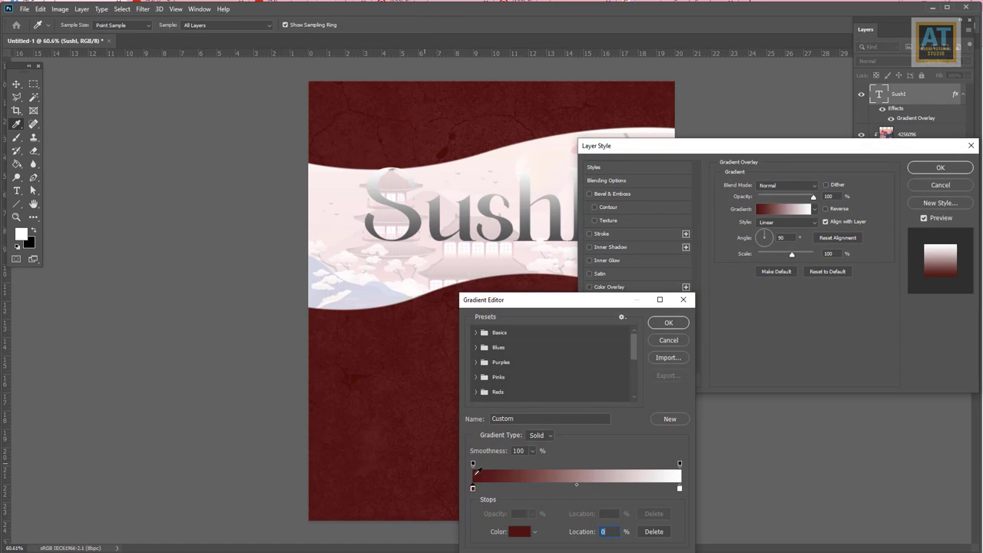
pyautogui.click(519, 531)
pyautogui.click(830, 326)
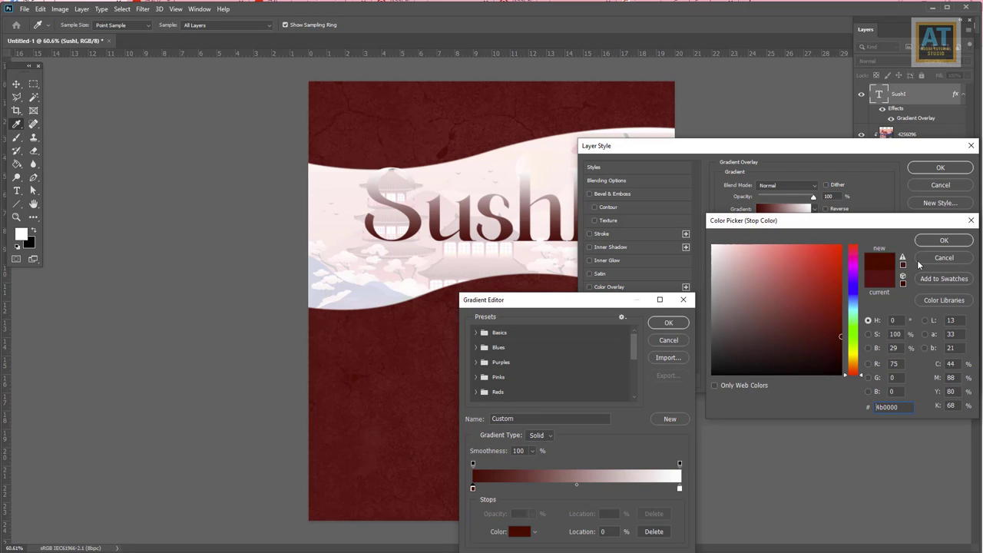
pyautogui.click(944, 240)
# Set the gradient's right stop to red and apply the overlay
pyautogui.click(679, 489)
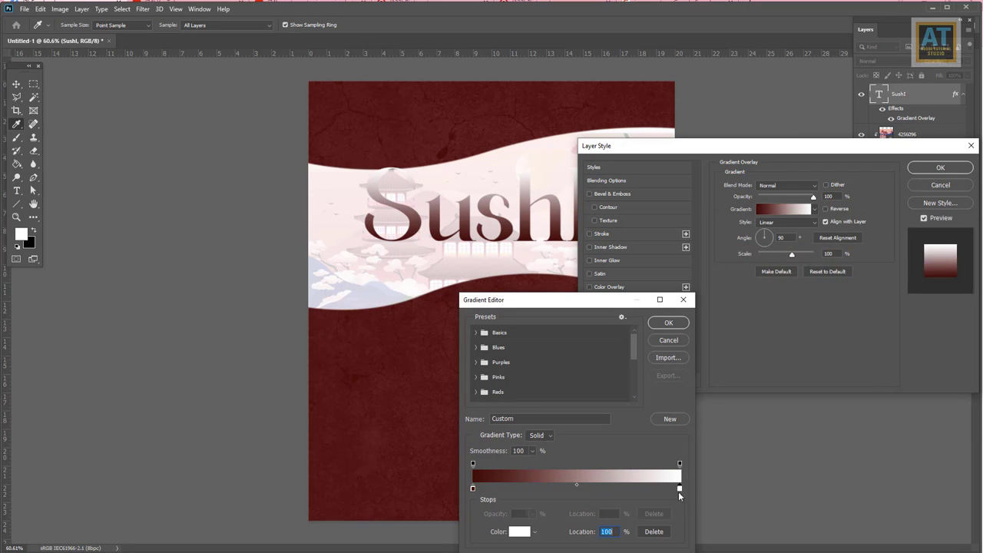
pyautogui.click(509, 533)
pyautogui.write('ff0000')
pyautogui.click(943, 239)
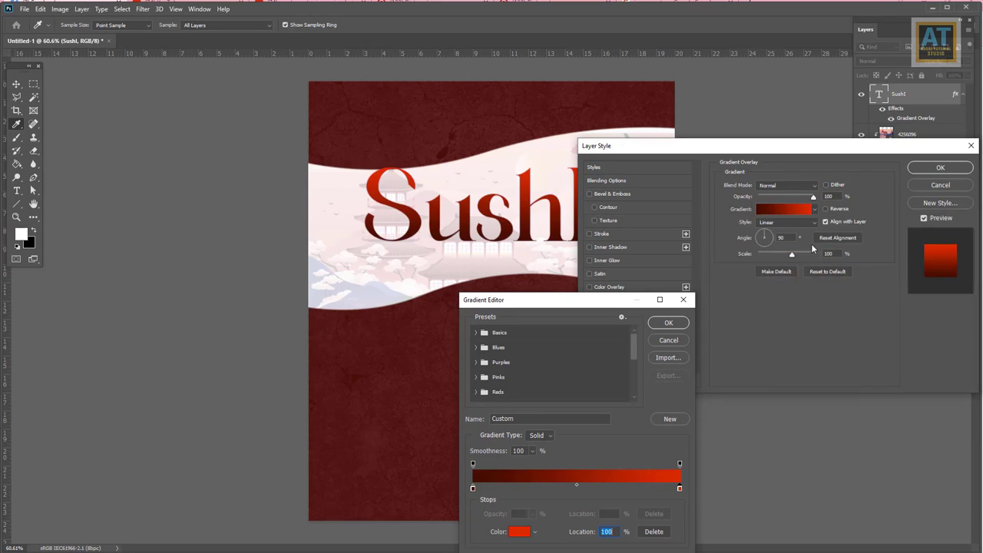
pyautogui.click(675, 324)
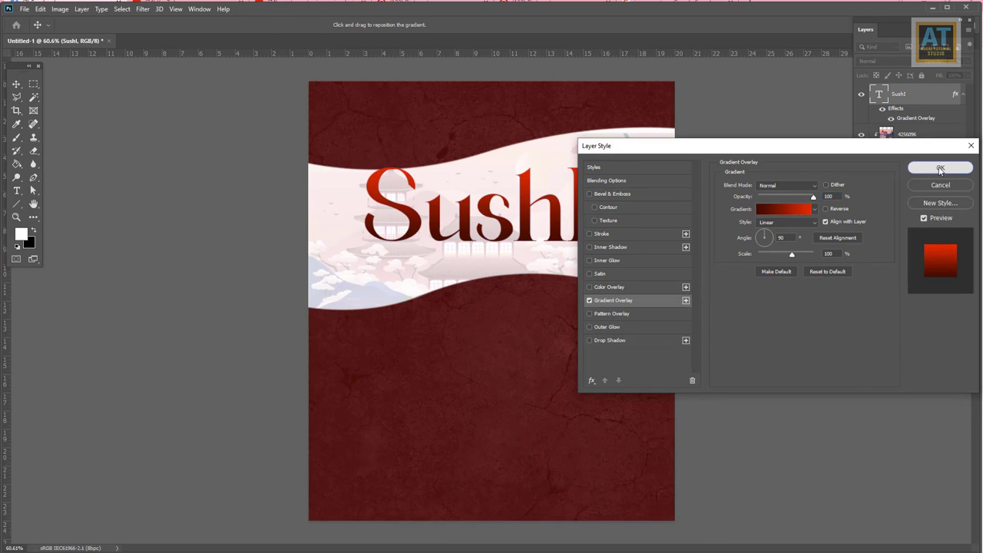
pyautogui.click(940, 167)
# Start a new 24 pt white (ffffff) text layer below the band
pyautogui.click(90, 188)
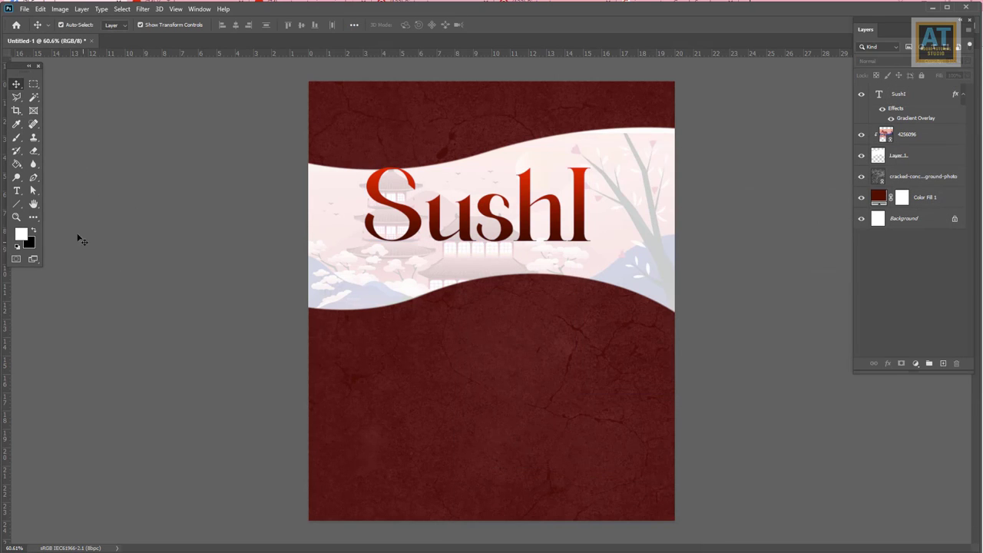
pyautogui.press('t')
pyautogui.click(394, 352)
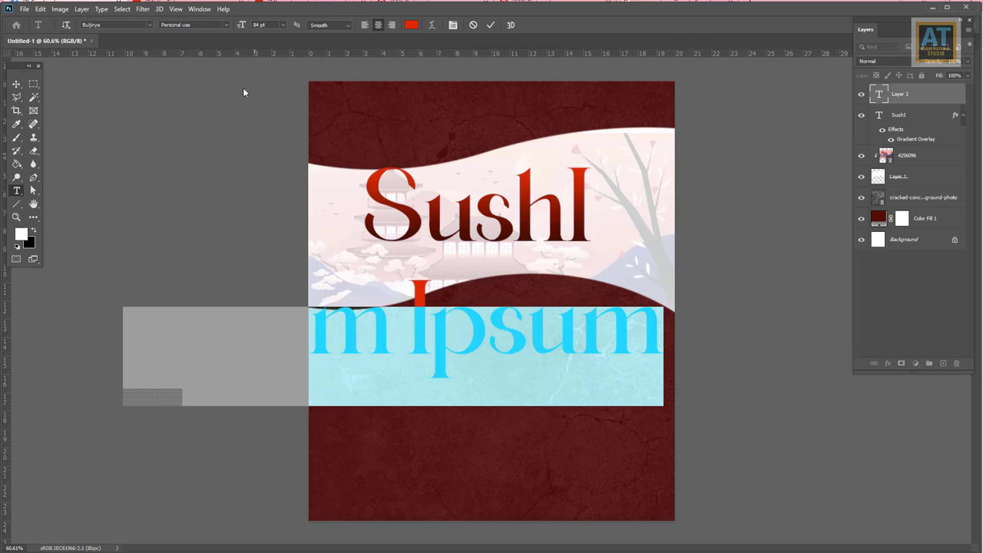
pyautogui.click(284, 25)
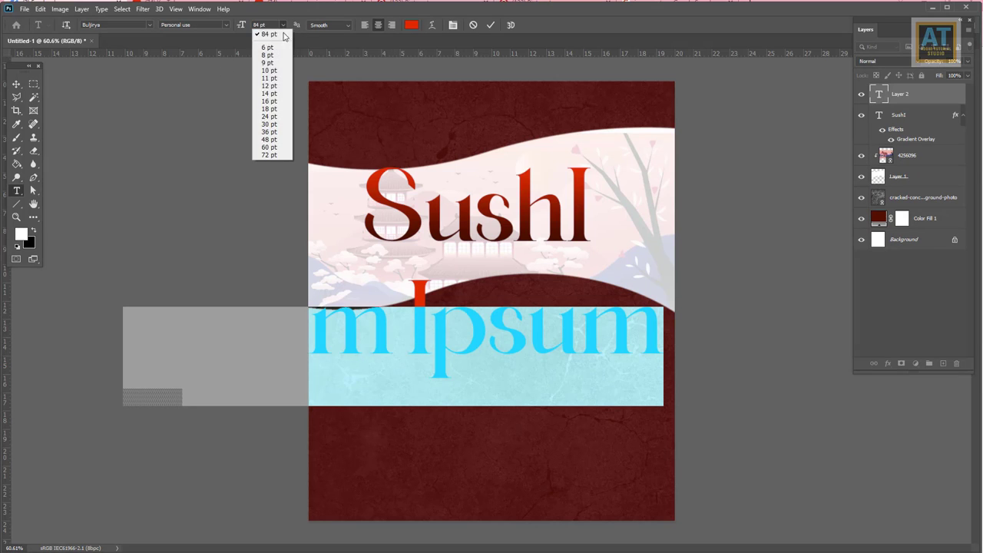
pyautogui.click(272, 117)
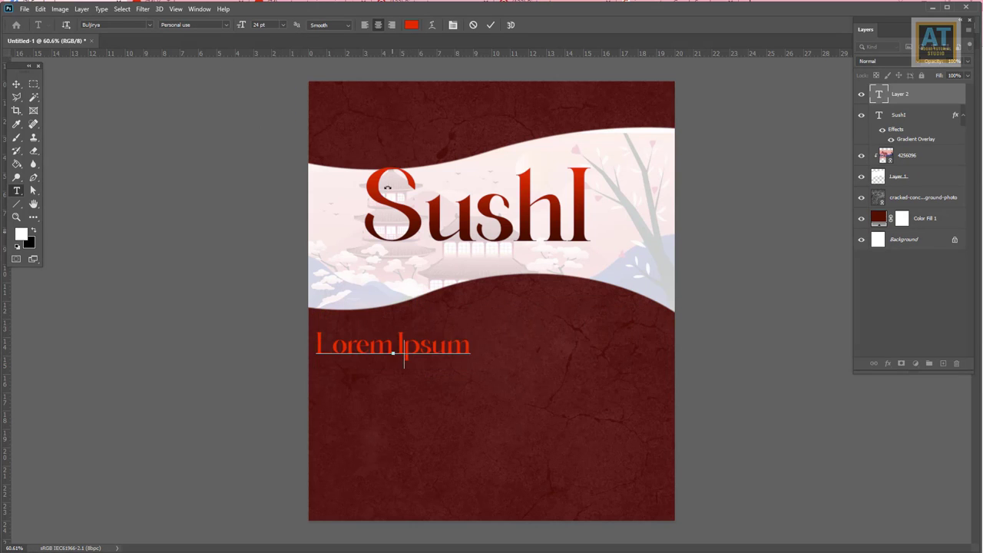
pyautogui.moveTo(400, 353); pyautogui.dragTo(476, 353)
pyautogui.click(412, 25)
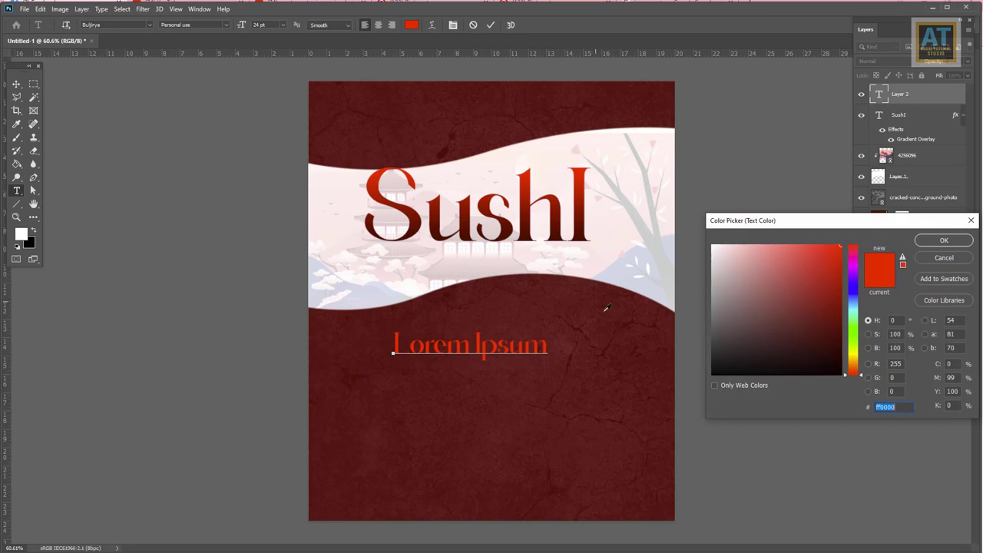
pyautogui.write('ffffff')
pyautogui.moveTo(857, 231); pyautogui.dragTo(752, 272)
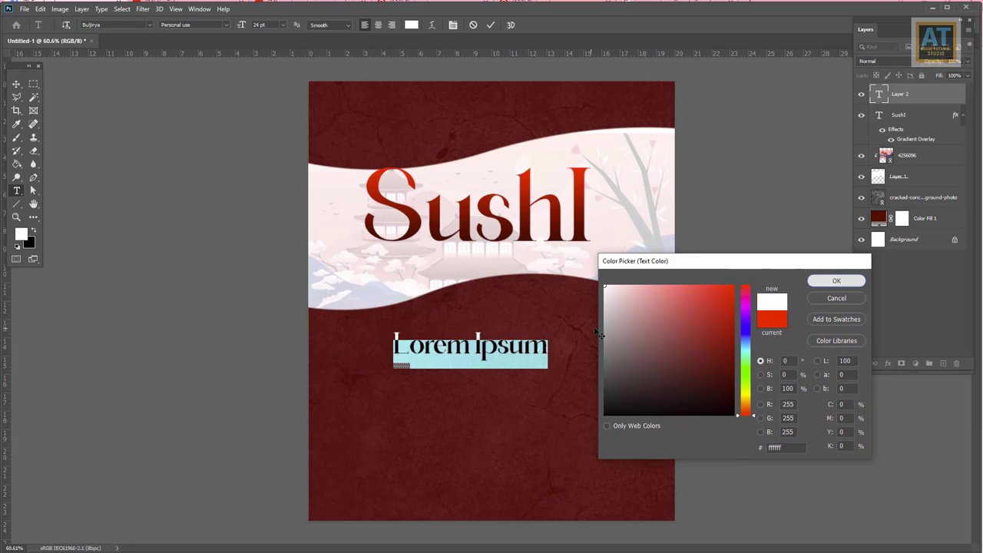
pyautogui.click(836, 280)
# Enter the price line text and set it in Bebas Kai Regular at 27 pt
pyautogui.click(460, 349)
pyautogui.hotkey('ctrl', 'a')
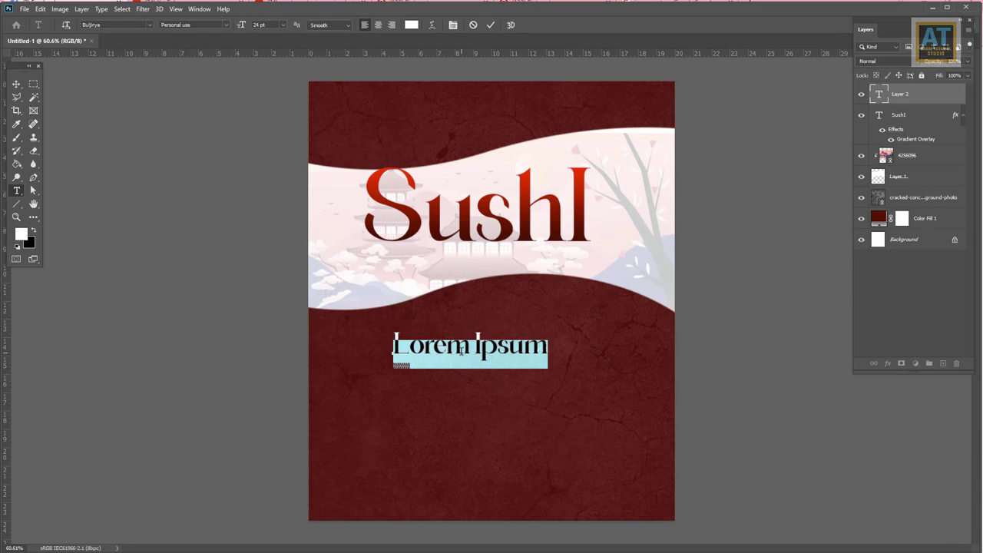
pyautogui.write('a')
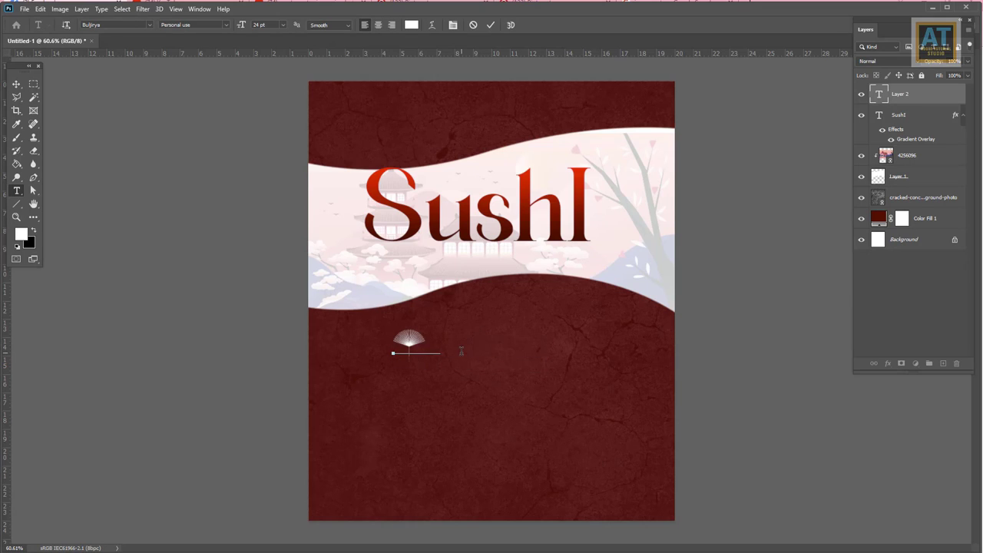
pyautogui.write('peca')
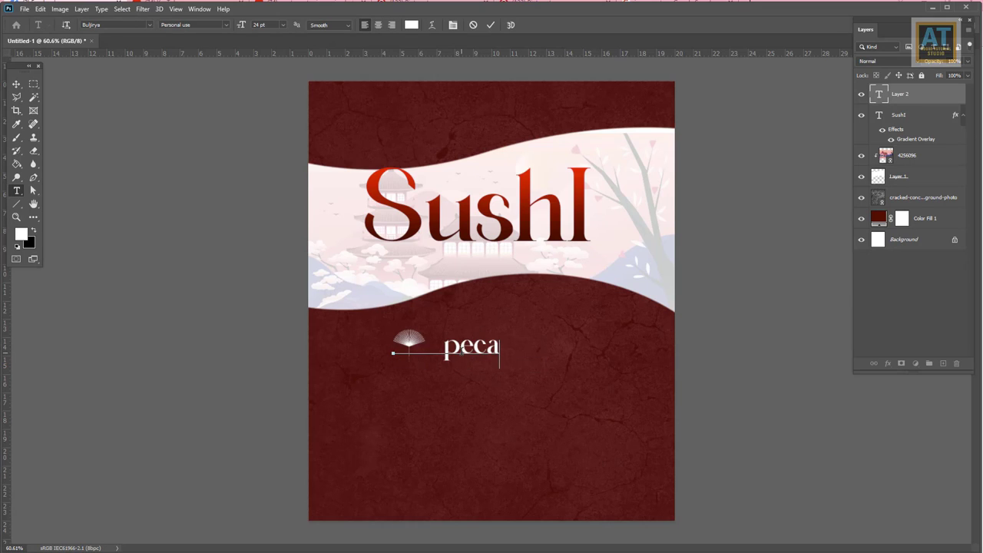
pyautogui.write('s de sush')
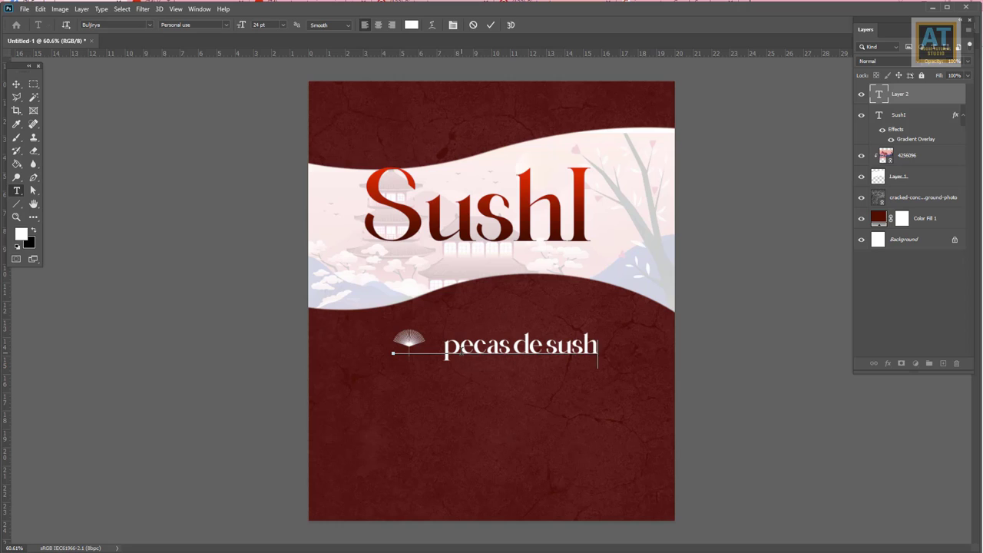
pyautogui.write('i por ap')
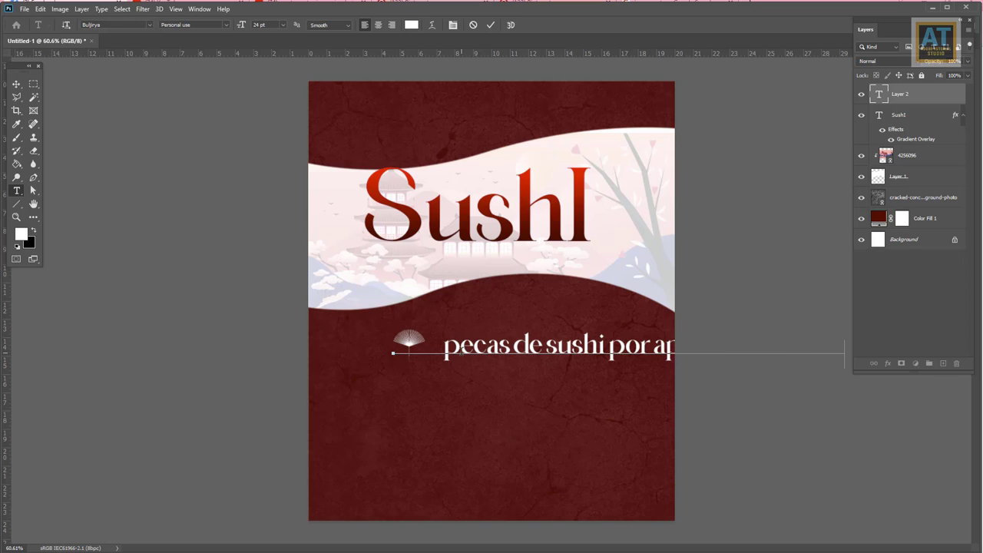
pyautogui.hotkey('ctrl', 'a')
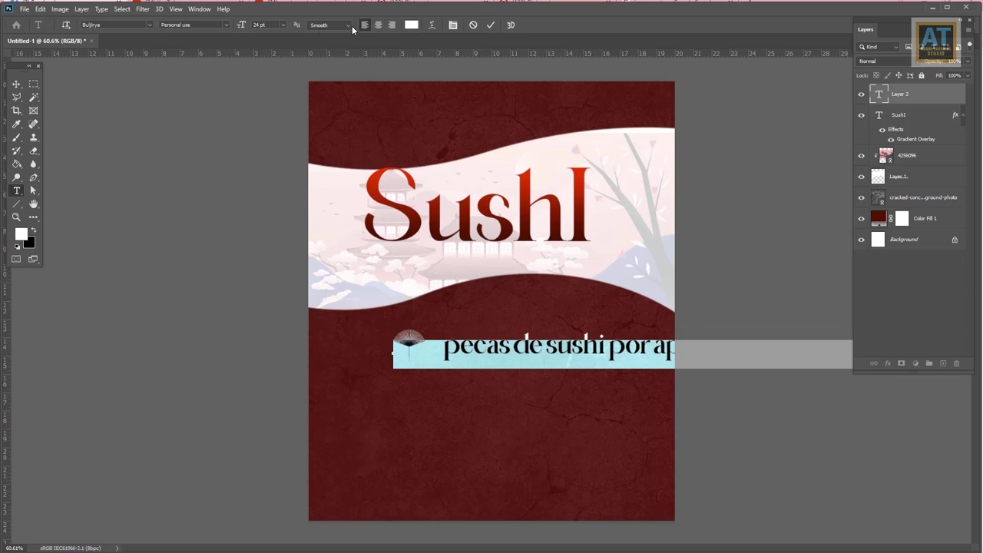
pyautogui.moveTo(242, 25); pyautogui.dragTo(240, 25)
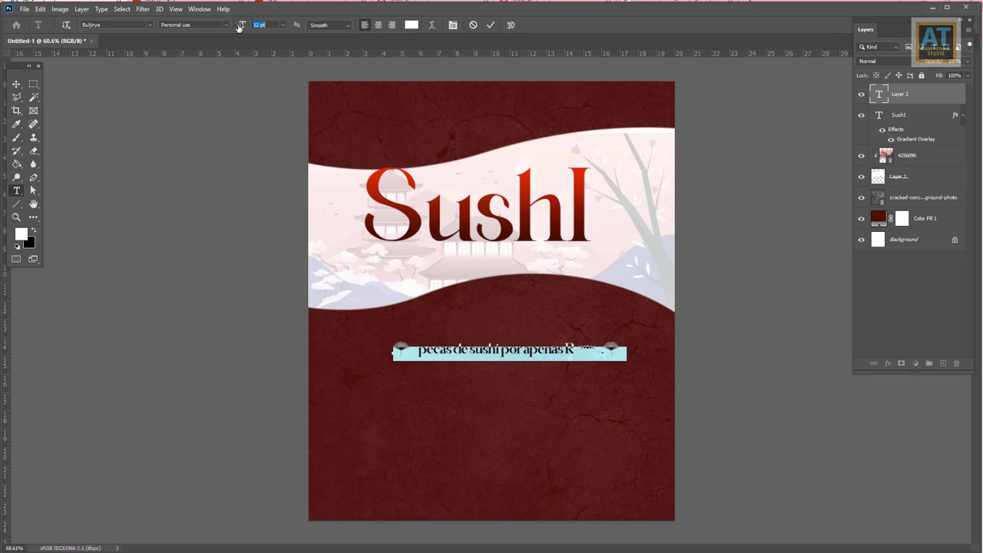
pyautogui.write('bebas')
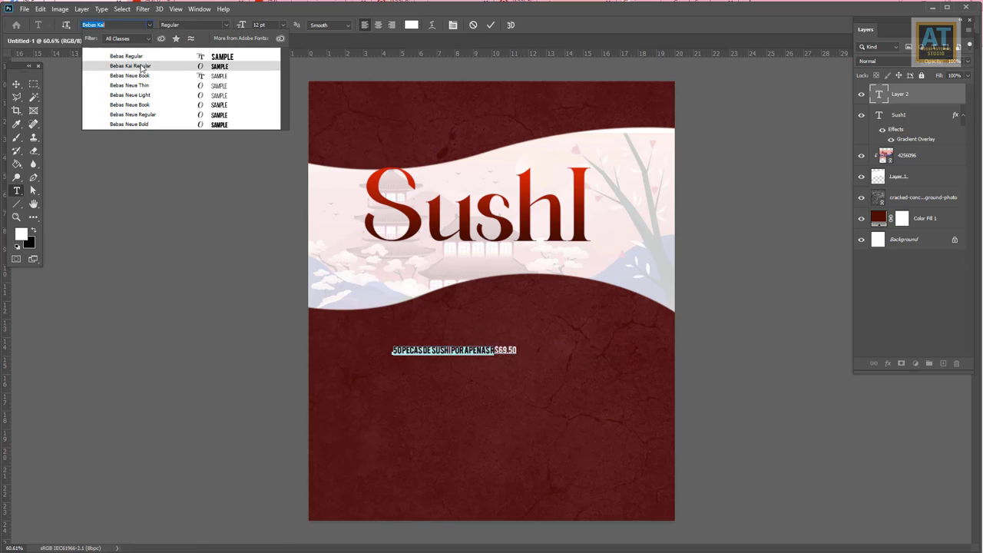
pyautogui.click(138, 66)
pyautogui.moveTo(242, 28); pyautogui.dragTo(248, 31)
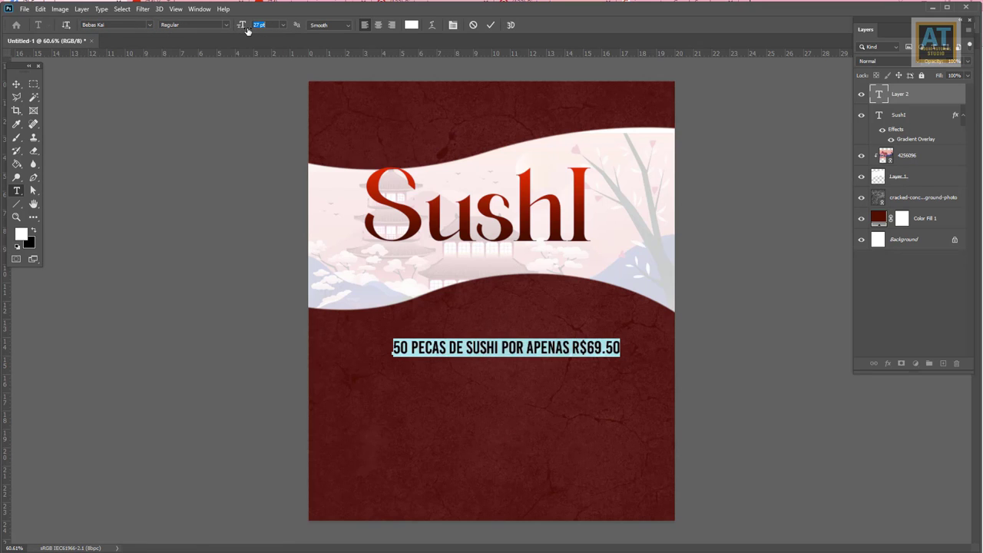
# Move the price line up onto the white banner beneath the title
pyautogui.click(16, 84)
pyautogui.moveTo(496, 348); pyautogui.dragTo(469, 264)
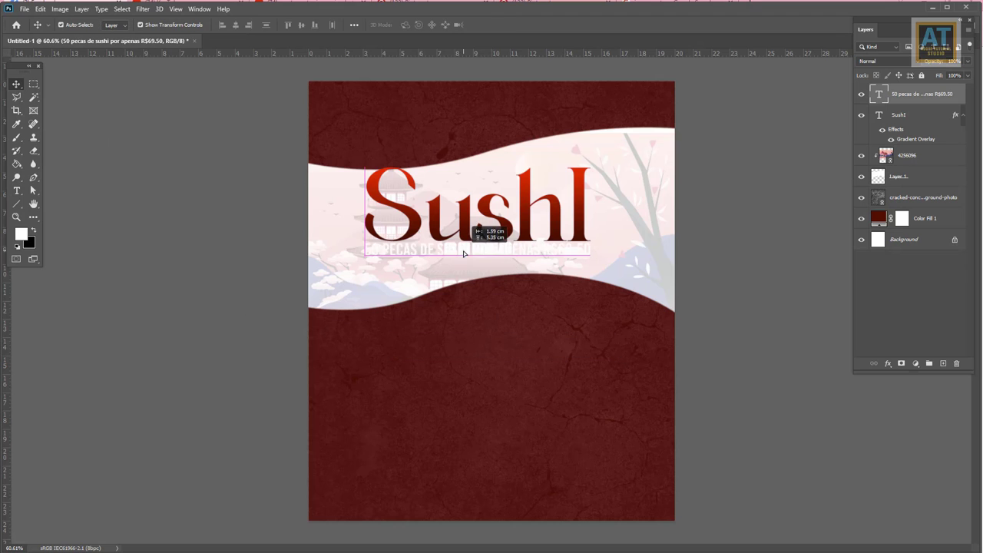
pyautogui.scroll(4, 491, 261)
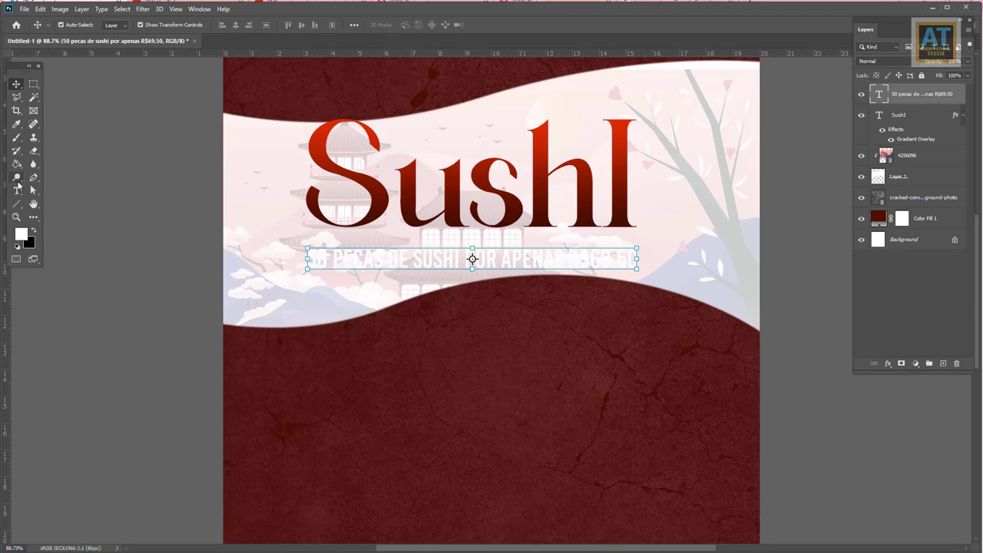
# Draw a red rectangle behind the price text, keeping the text layer on top
pyautogui.click(16, 204)
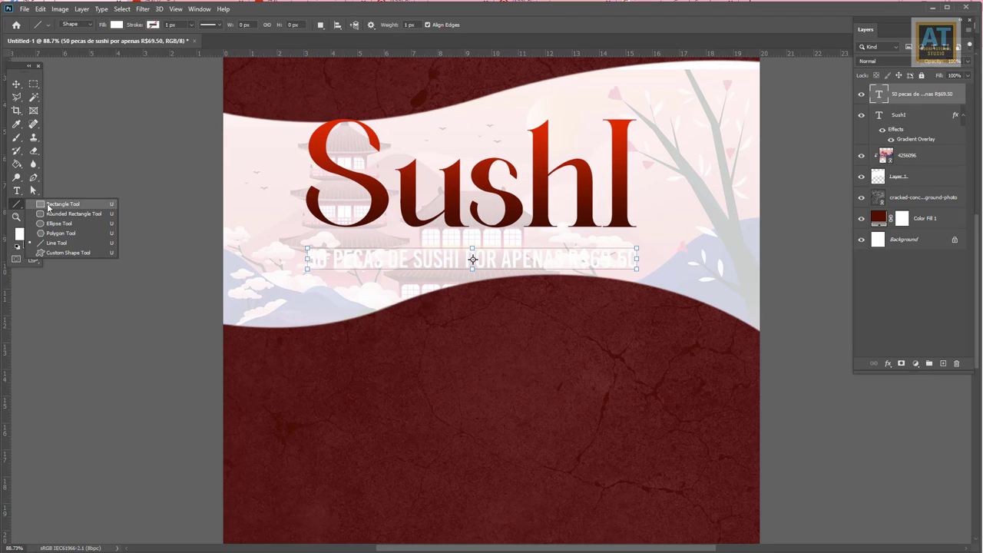
pyautogui.click(48, 205)
pyautogui.click(115, 25)
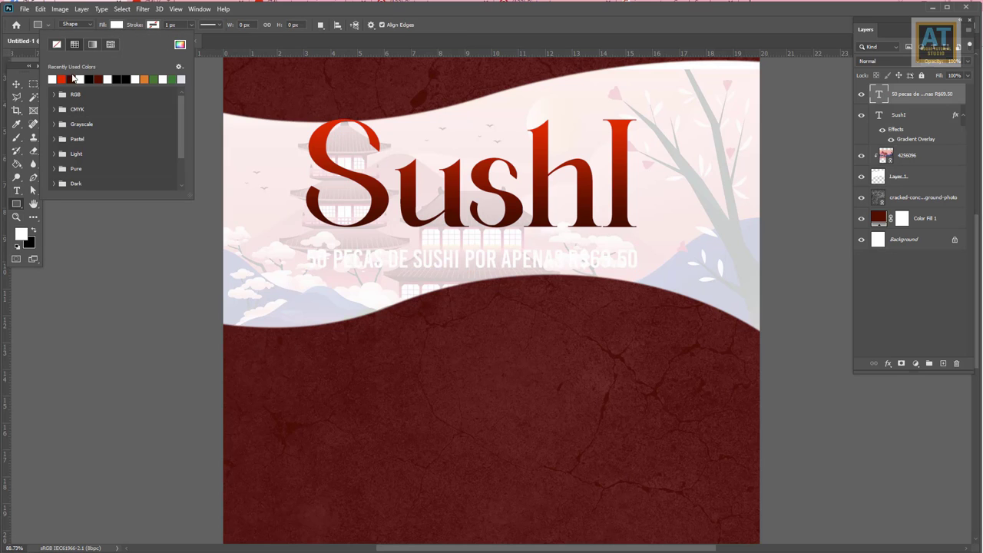
pyautogui.moveTo(293, 242); pyautogui.dragTo(646, 279)
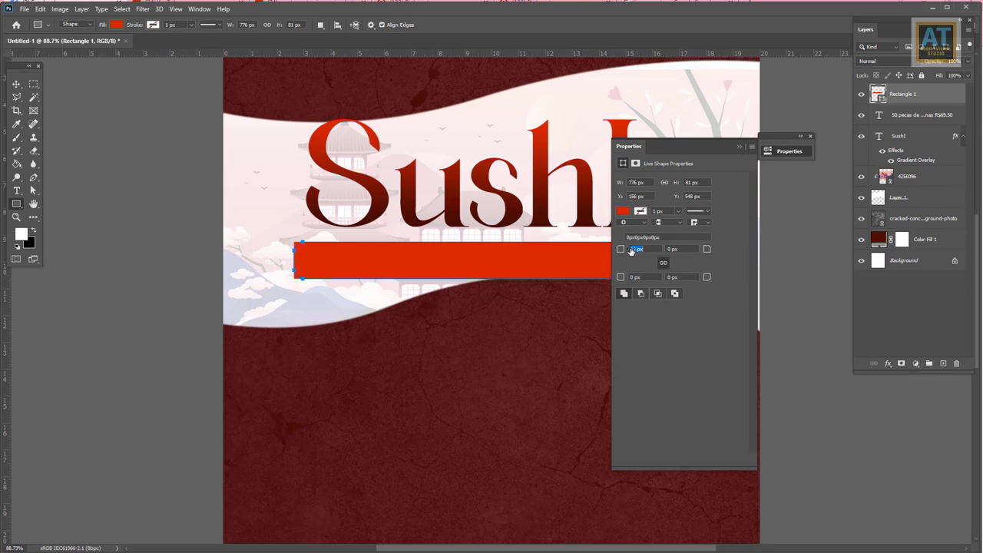
pyautogui.moveTo(908, 114); pyautogui.dragTo(906, 87)
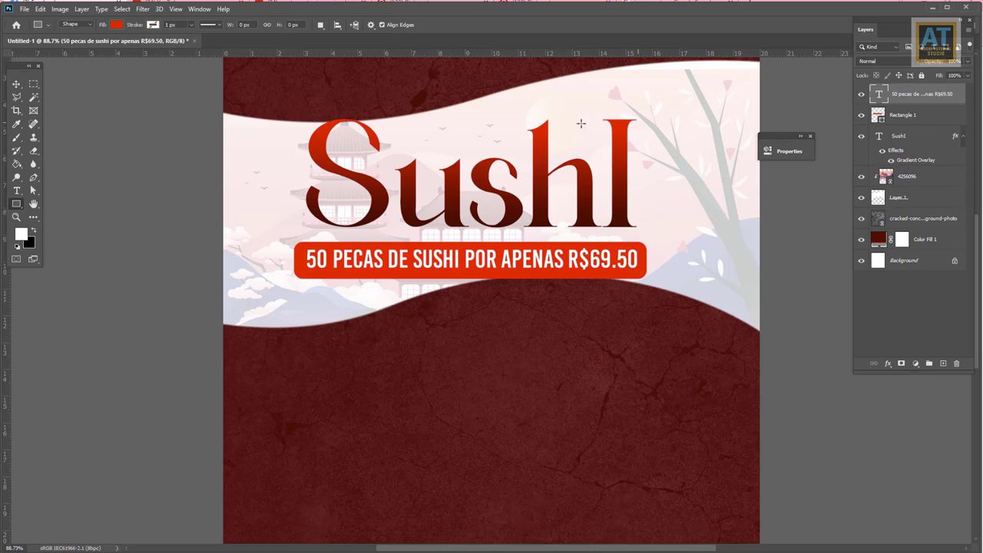
# Centre the text on the red bar, then scale both down and nudge them up
pyautogui.click(17, 82)
pyautogui.keyDown('shift'); pyautogui.click(906, 115); pyautogui.keyUp('shift')
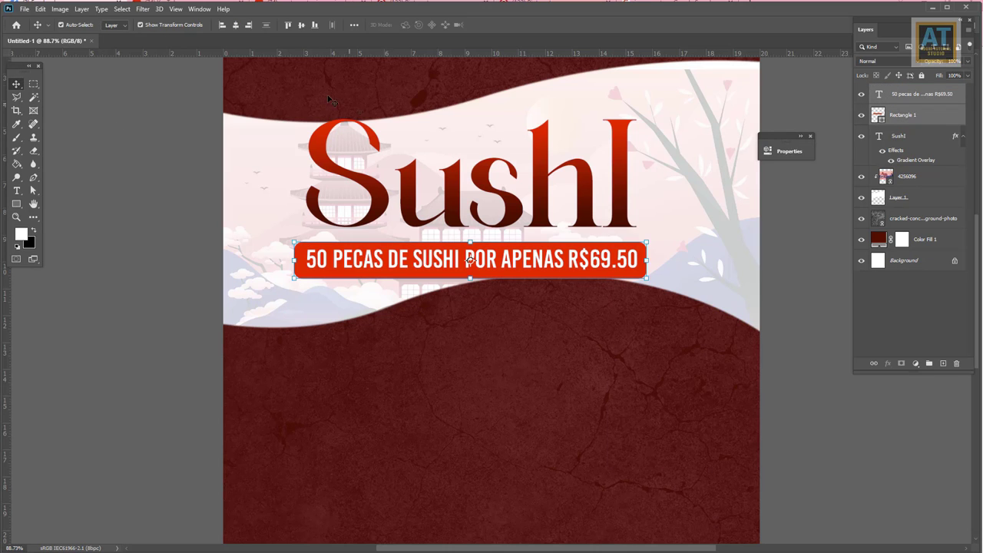
pyautogui.click(235, 24)
pyautogui.click(301, 25)
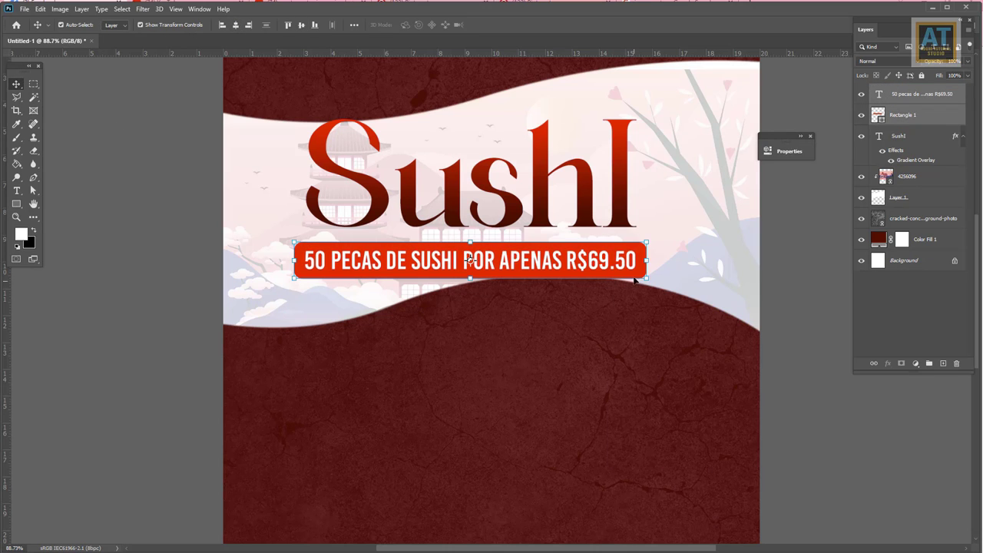
pyautogui.moveTo(647, 279); pyautogui.dragTo(630, 279)
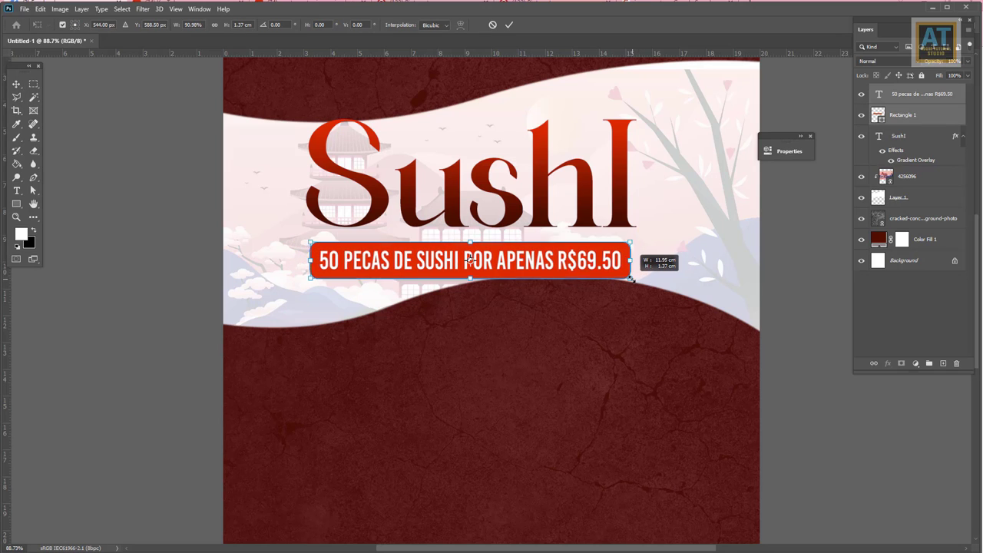
pyautogui.moveTo(606, 277); pyautogui.dragTo(605, 263)
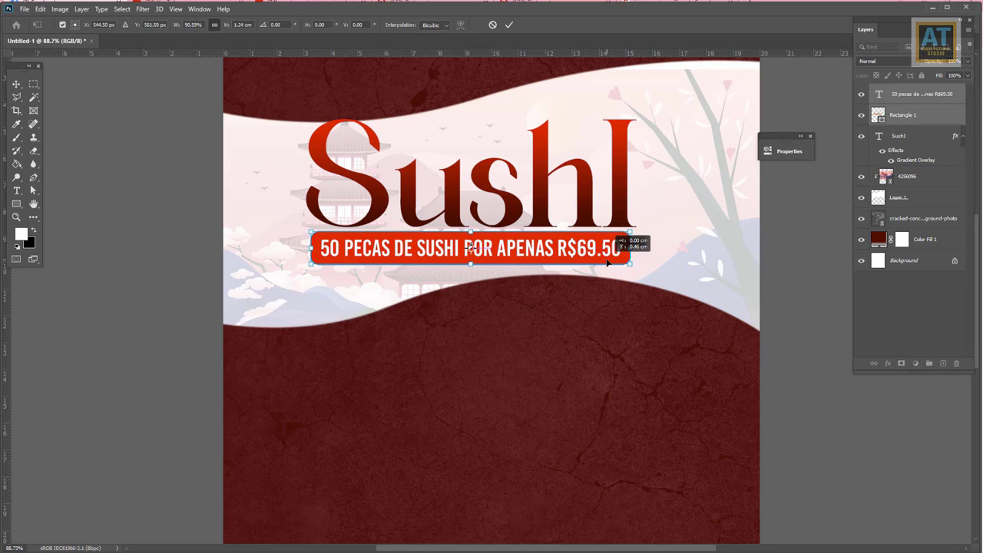
pyautogui.press('Return')
pyautogui.click(482, 249)
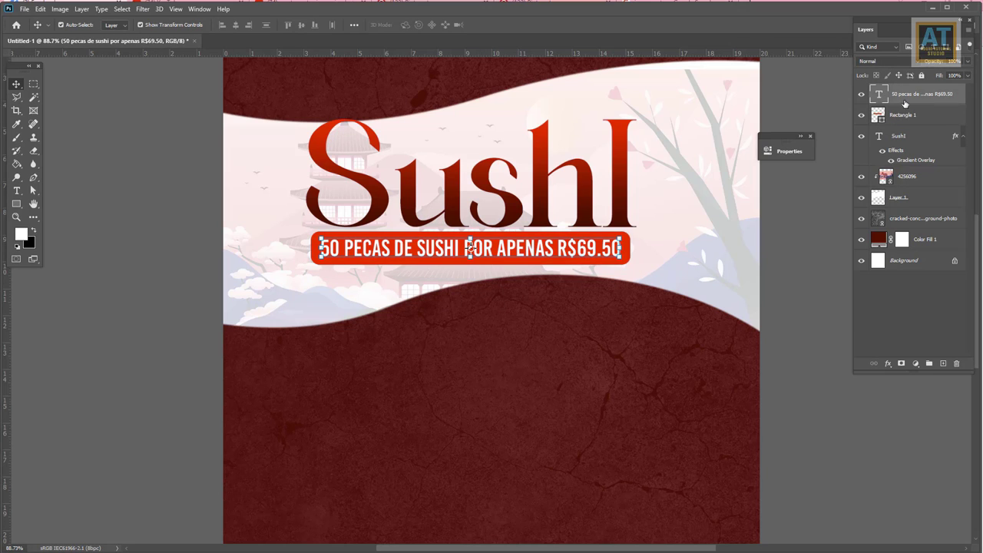
# Duplicate the price line, move the copy onto the Sushi title and colour it #ff0000
pyautogui.moveTo(917, 97); pyautogui.dragTo(943, 362)
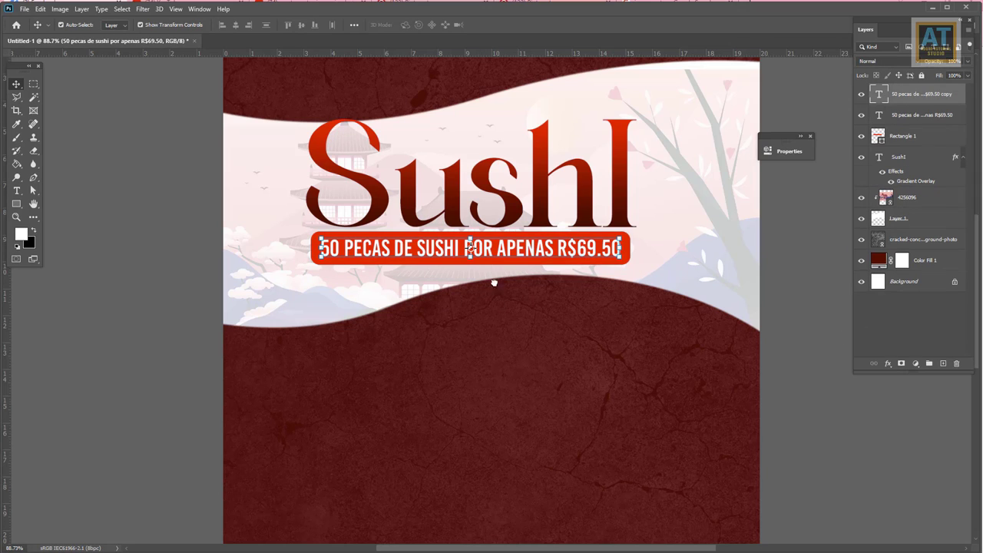
pyautogui.moveTo(497, 252); pyautogui.dragTo(511, 138)
pyautogui.press('t')
pyautogui.click(491, 146)
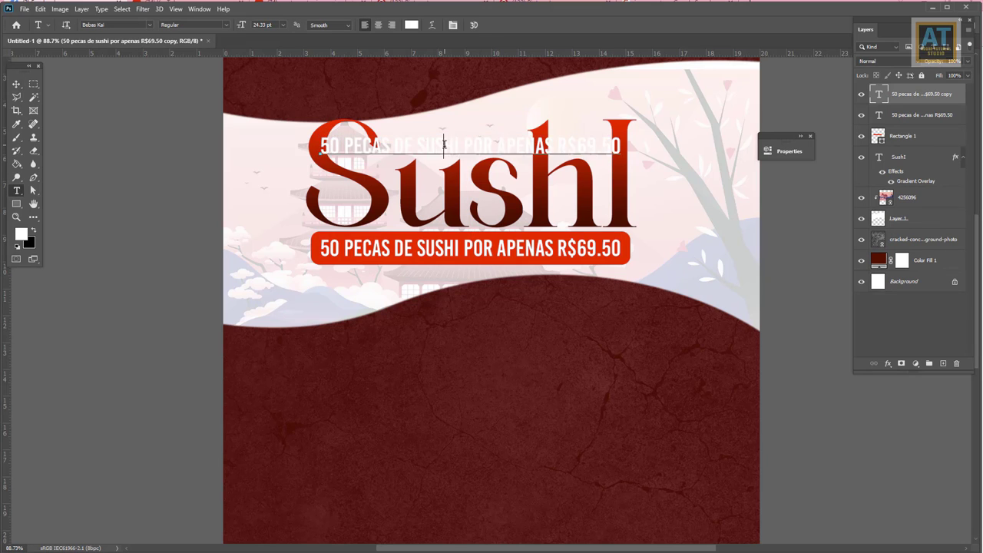
pyautogui.hotkey('ctrl', 'a')
pyautogui.click(411, 24)
pyautogui.write('ff0000')
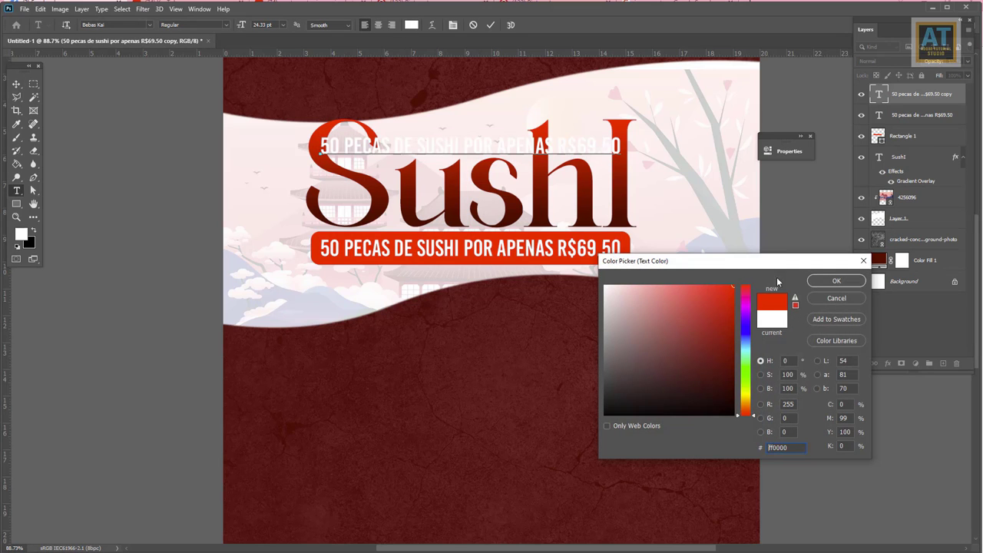
pyautogui.click(836, 280)
# Replace the red copy's price wording with the new heading word and enlarge it
pyautogui.click(482, 146)
pyautogui.hotkey('ctrl', 'a')
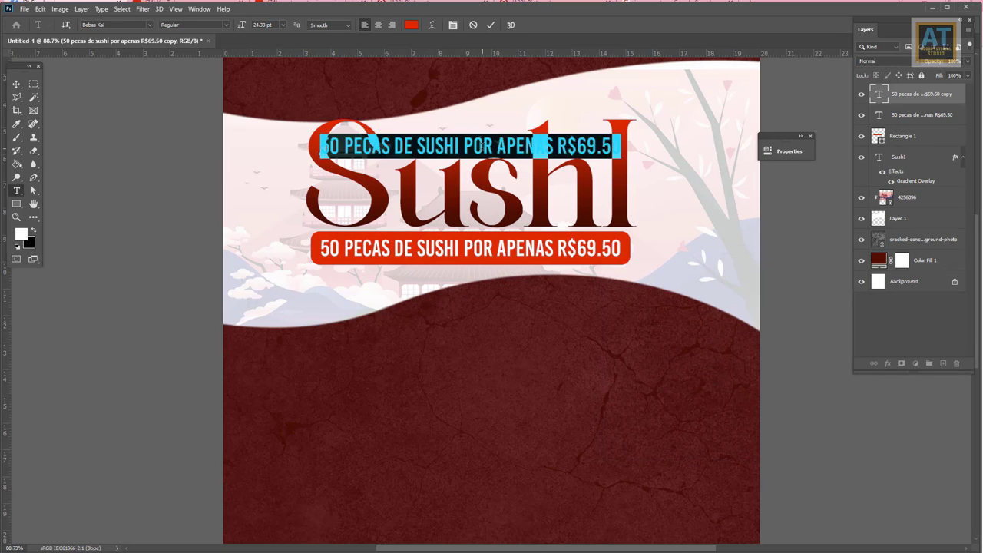
pyautogui.press('BackSpace')
pyautogui.write('ETRA')
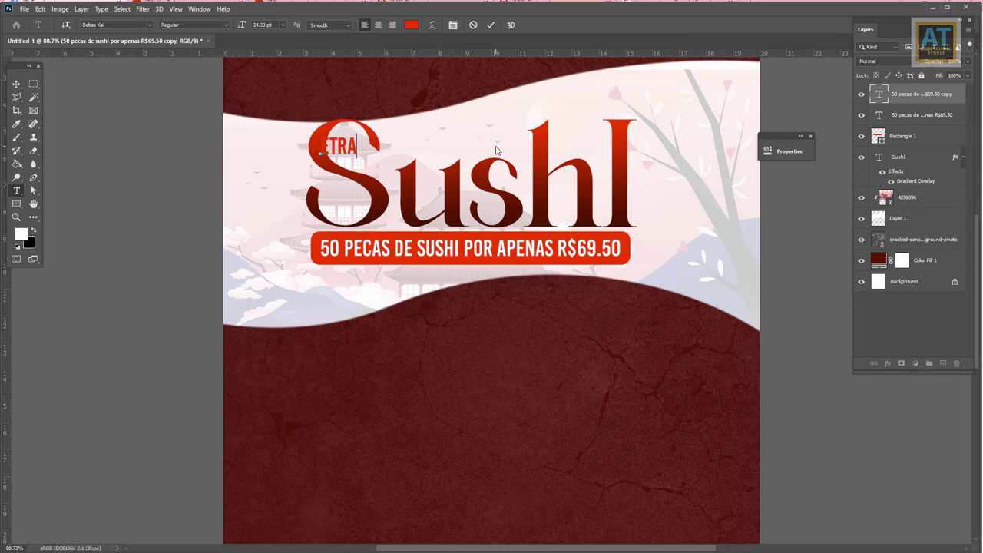
pyautogui.hotkey('ctrl', 'a')
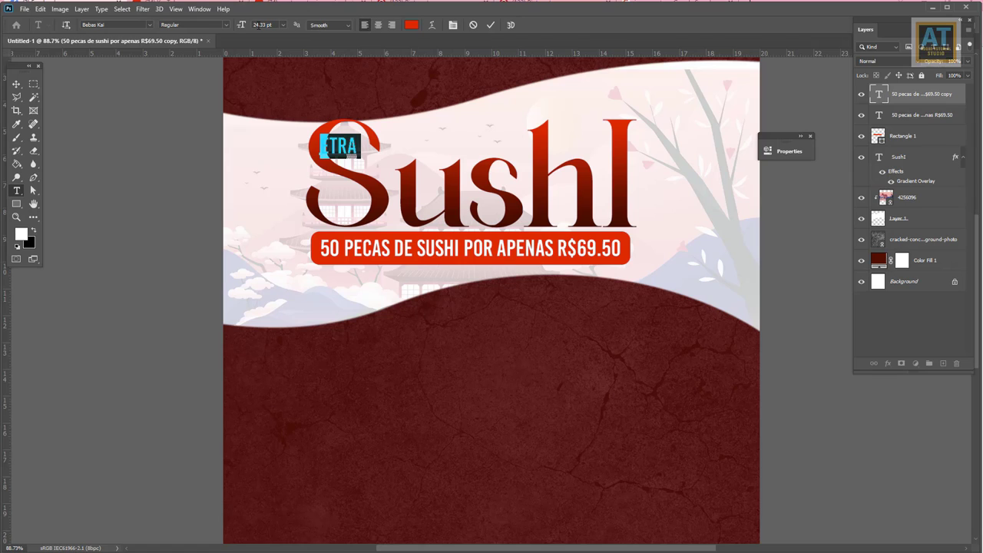
pyautogui.moveTo(241, 26); pyautogui.dragTo(259, 29)
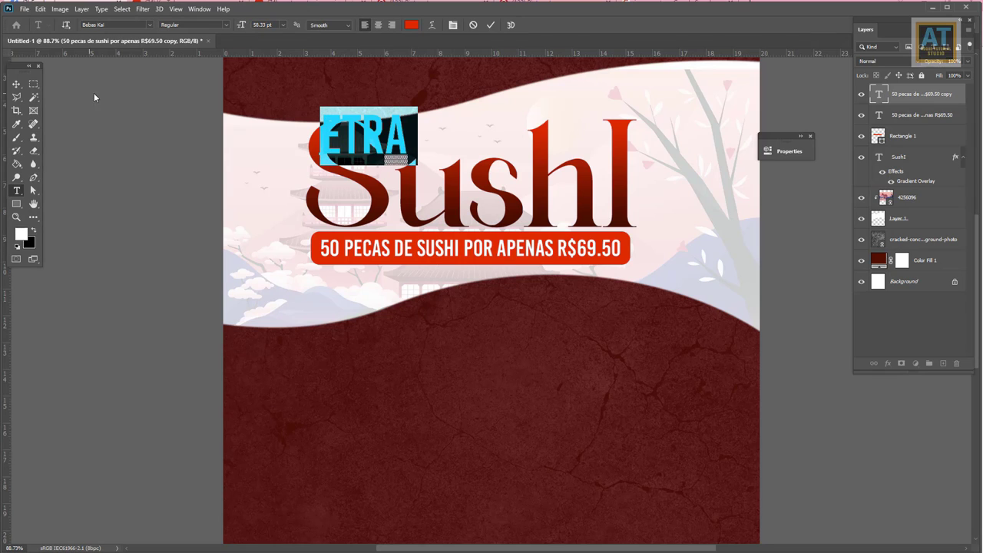
# Centre the heading above the Sushi title and resize it to 41.33 pt
pyautogui.click(17, 83)
pyautogui.moveTo(400, 132); pyautogui.dragTo(500, 140)
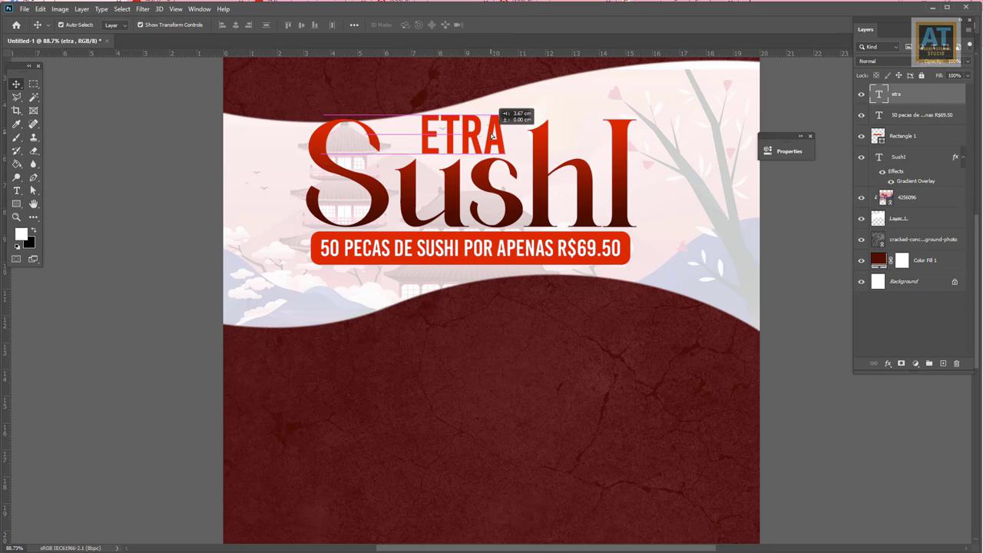
pyautogui.doubleClick(498, 150)
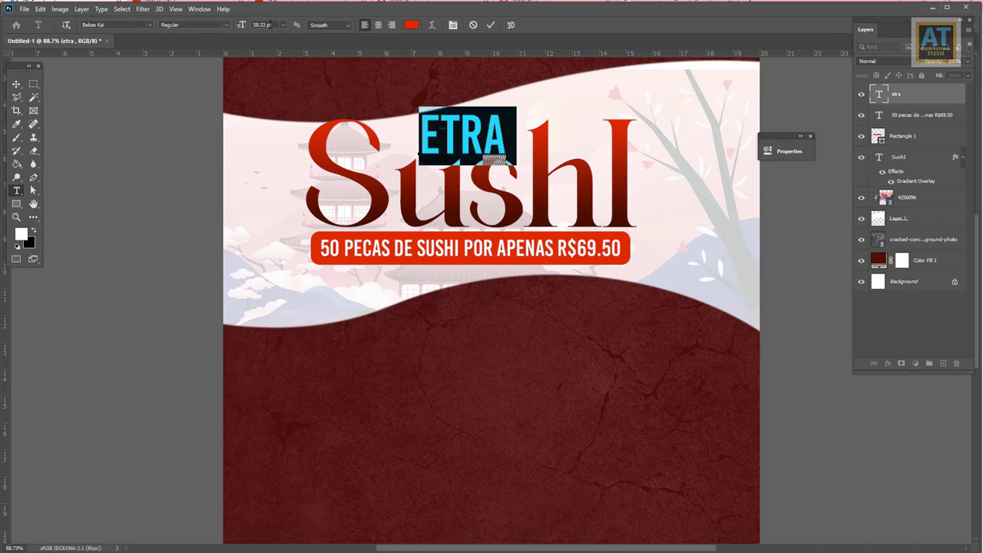
pyautogui.moveTo(241, 26); pyautogui.dragTo(228, 28)
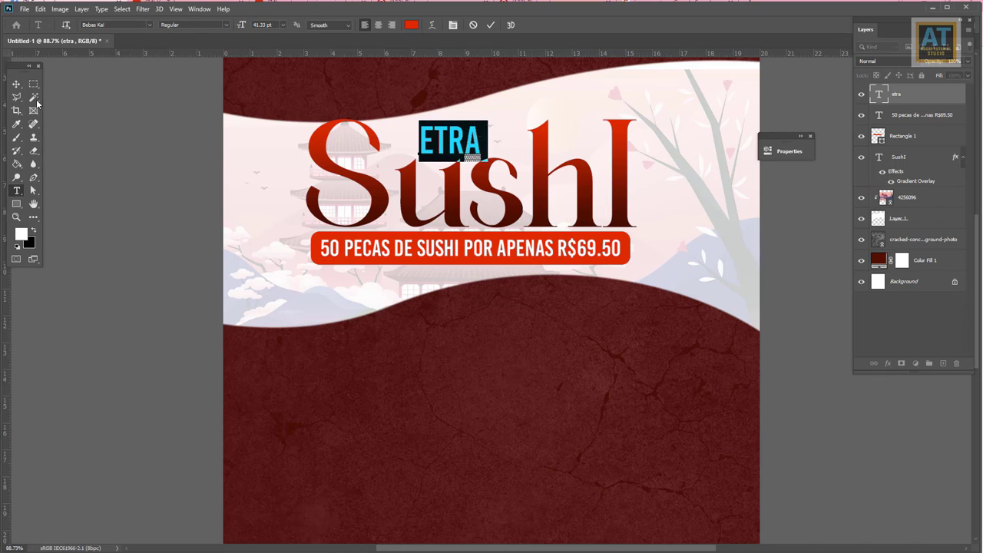
pyautogui.click(16, 84)
# Fix the heading's spelling to EXTRA by inserting the missing X
pyautogui.press('t')
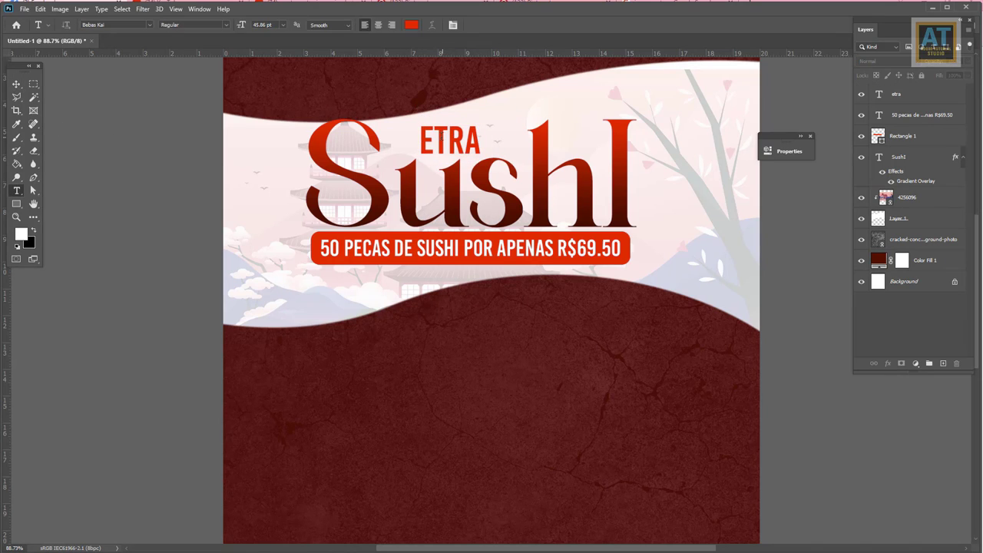
pyautogui.click(436, 141)
pyautogui.write('x')
pyautogui.hotkey('ctrl', 'Return')
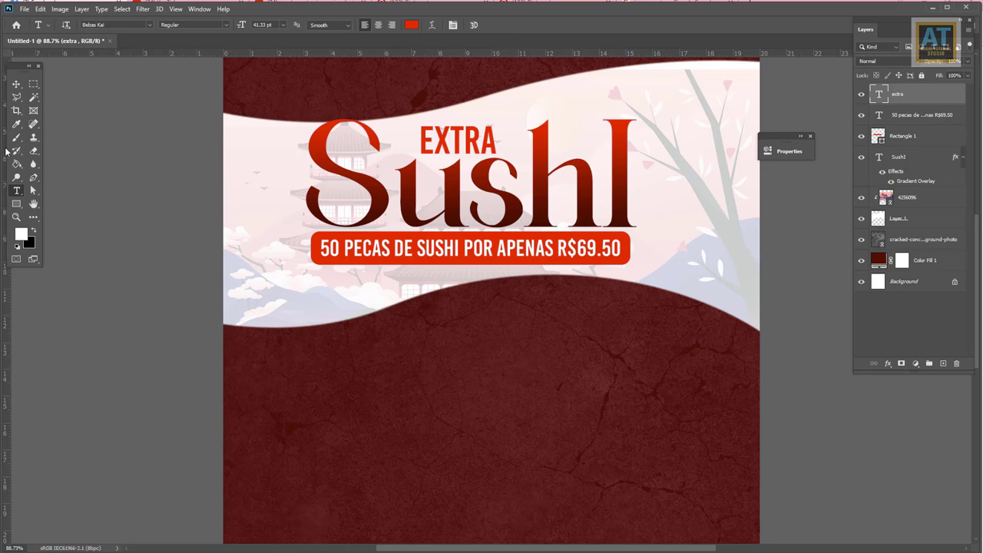
pyautogui.click(14, 85)
pyautogui.hotkey('ctrl', '0')
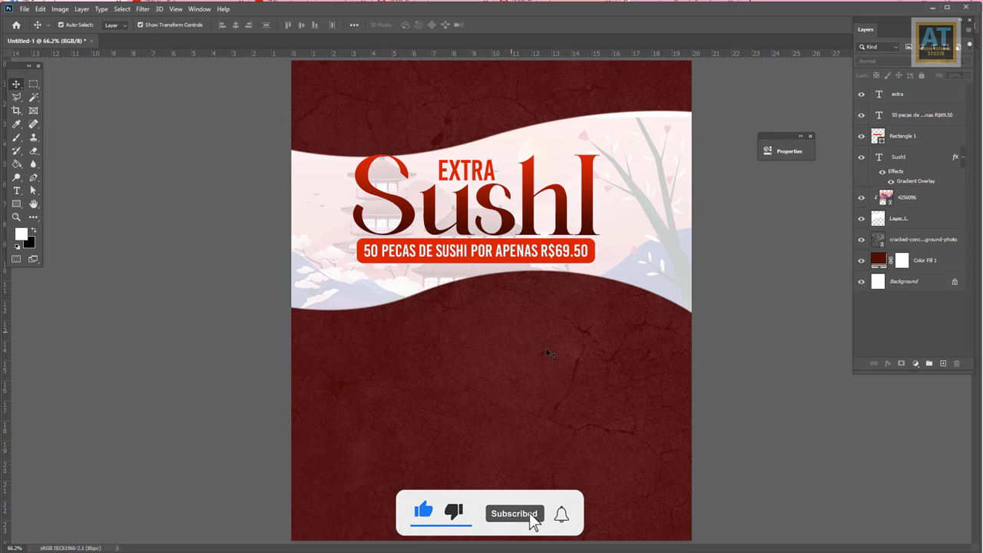
pyautogui.click(478, 168)
# Duplicate the Sushi title, move the copy toward the poster top and set it to 32 pt
pyautogui.click(581, 223)
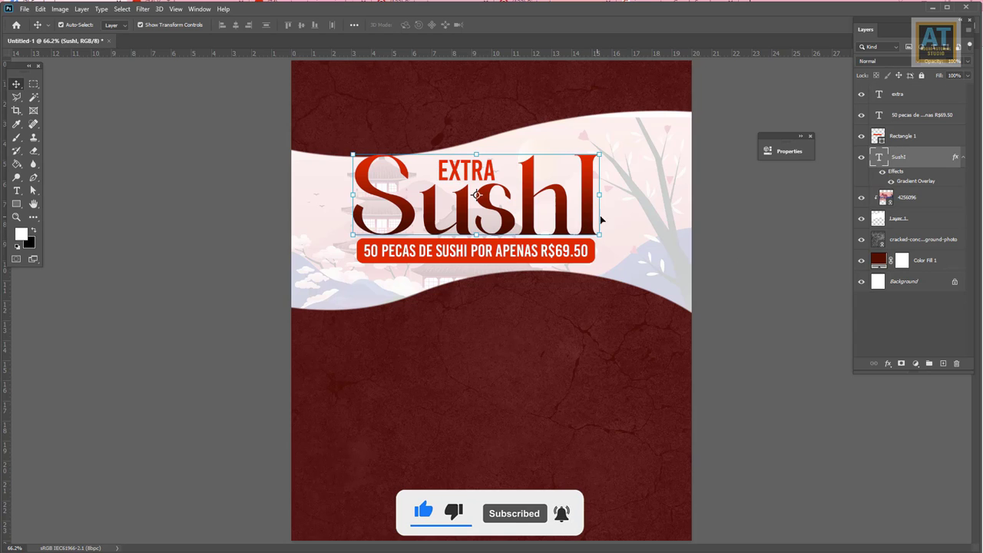
pyautogui.moveTo(898, 156); pyautogui.dragTo(939, 358)
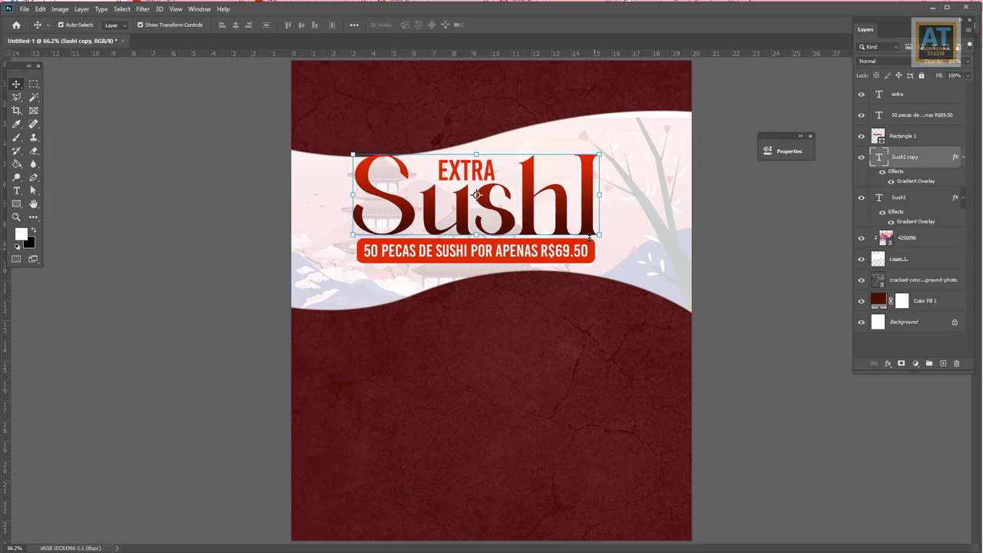
pyautogui.moveTo(476, 195); pyautogui.dragTo(476, 102)
pyautogui.press('t')
pyautogui.click(513, 110)
pyautogui.hotkey('ctrl', 'a')
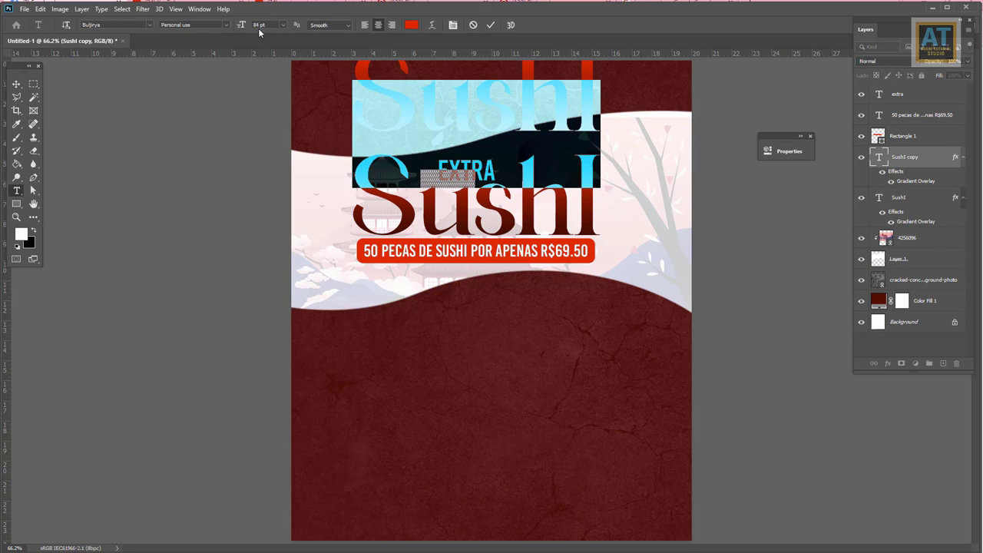
pyautogui.click(282, 24)
pyautogui.click(268, 99)
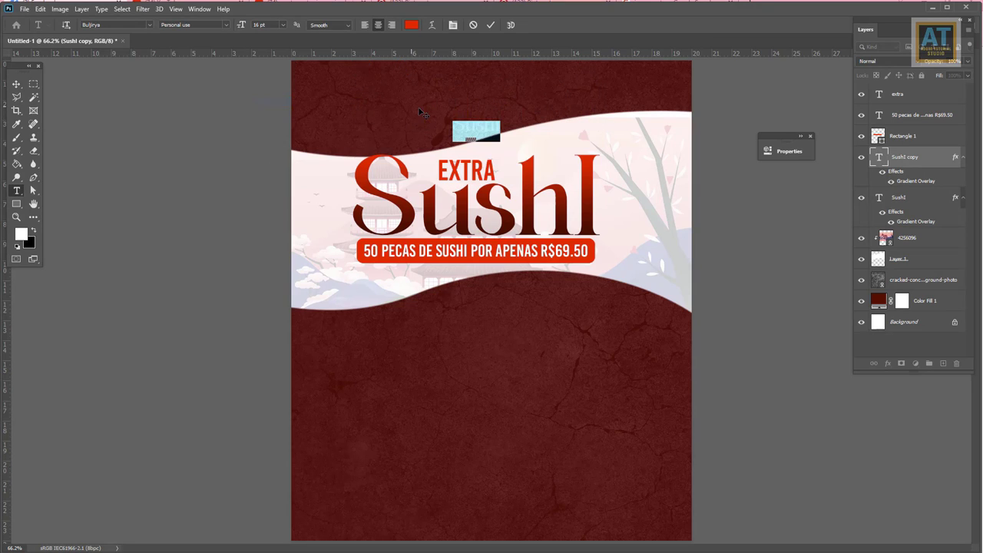
pyautogui.moveTo(242, 25); pyautogui.dragTo(254, 25)
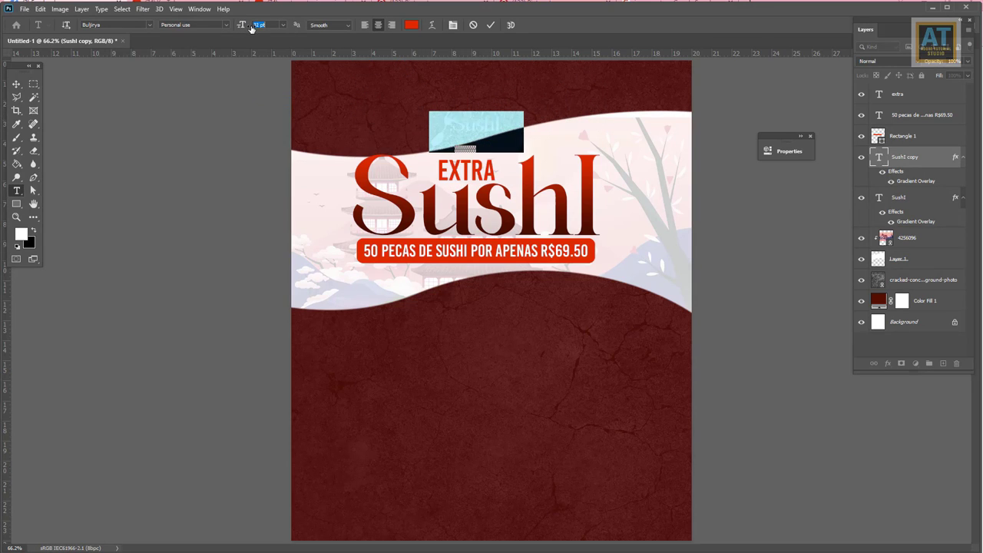
# Retype the copy as 'designer' and remove its Gradient Overlay
pyautogui.write('d')
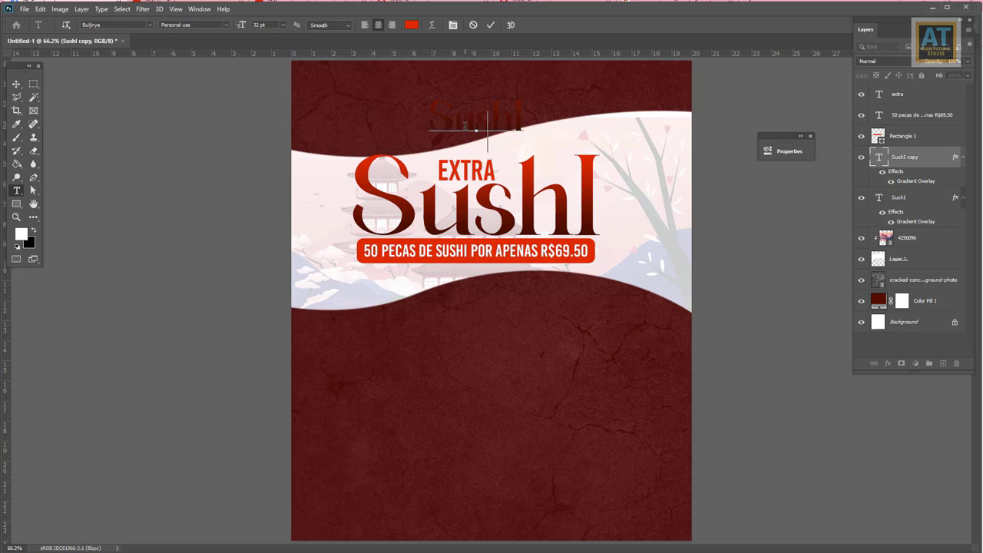
pyautogui.write('esig')
pyautogui.write('ne')
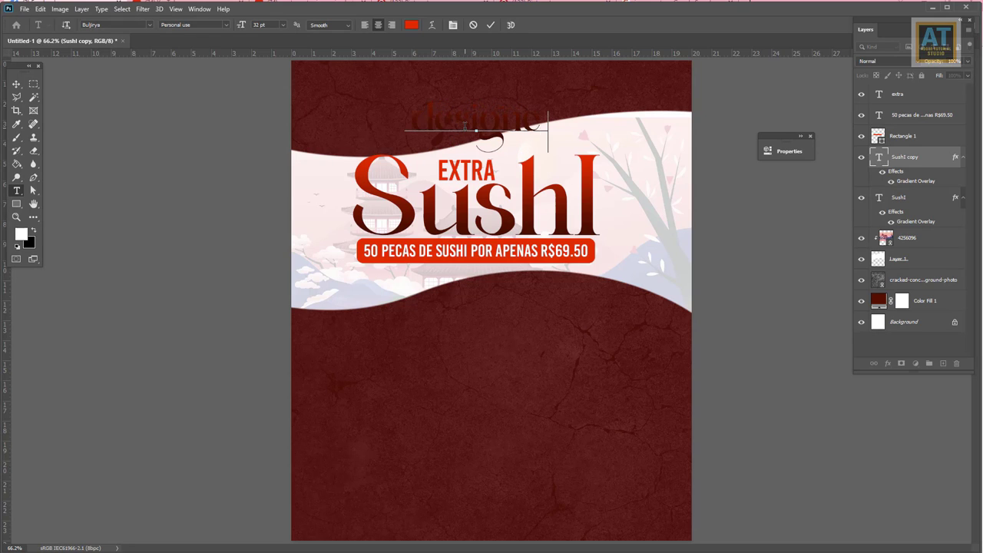
pyautogui.write('r')
pyautogui.hotkey('ctrl', 'a')
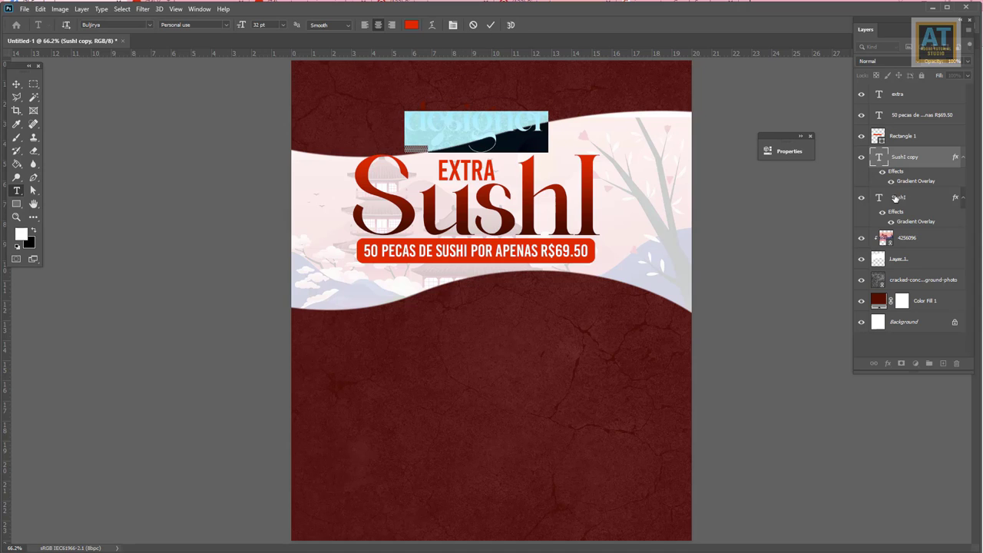
pyautogui.click(489, 24)
pyautogui.moveTo(915, 180); pyautogui.dragTo(955, 360)
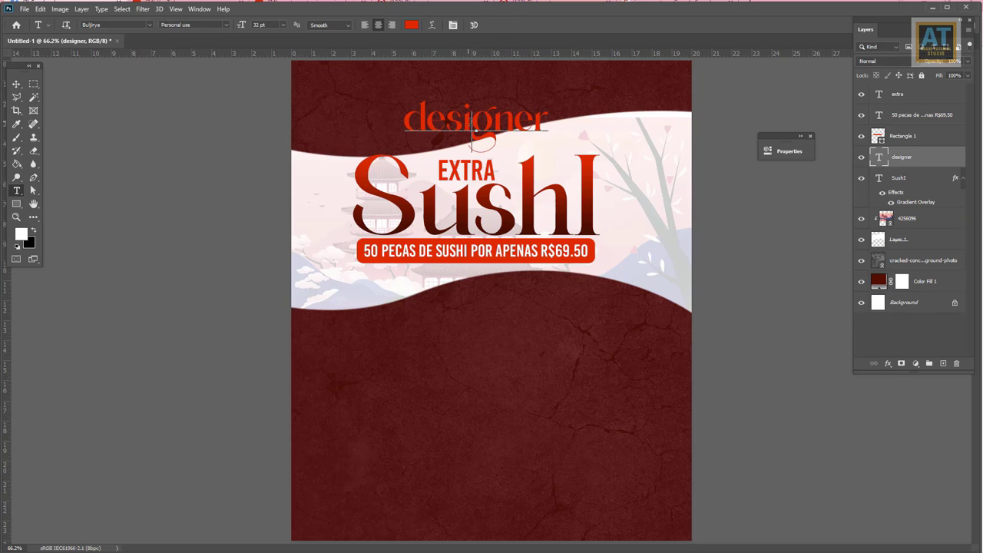
# Colour 'designer' #ffffff and move it up above the wave
pyautogui.doubleClick(464, 110)
pyautogui.click(411, 24)
pyautogui.write('ffffff')
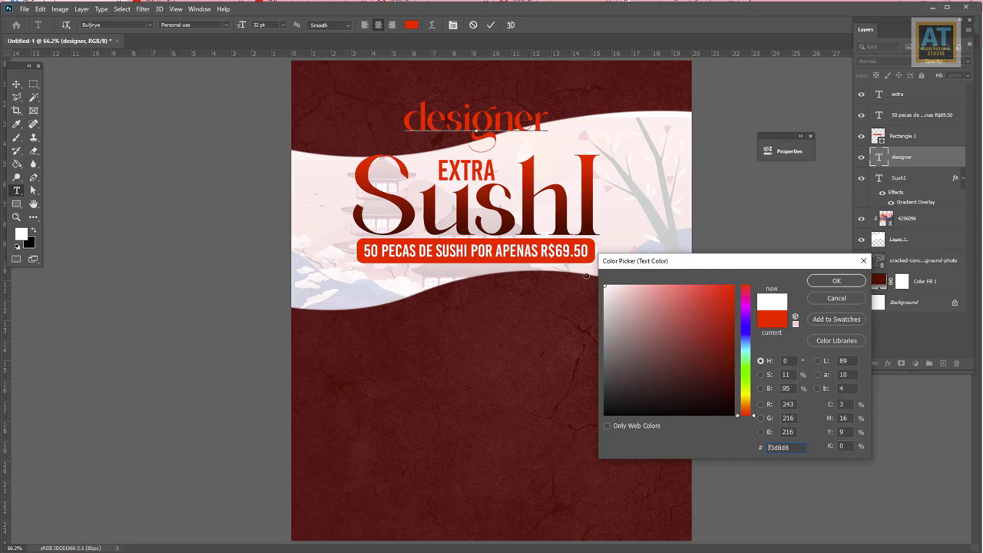
pyautogui.click(829, 281)
pyautogui.click(16, 83)
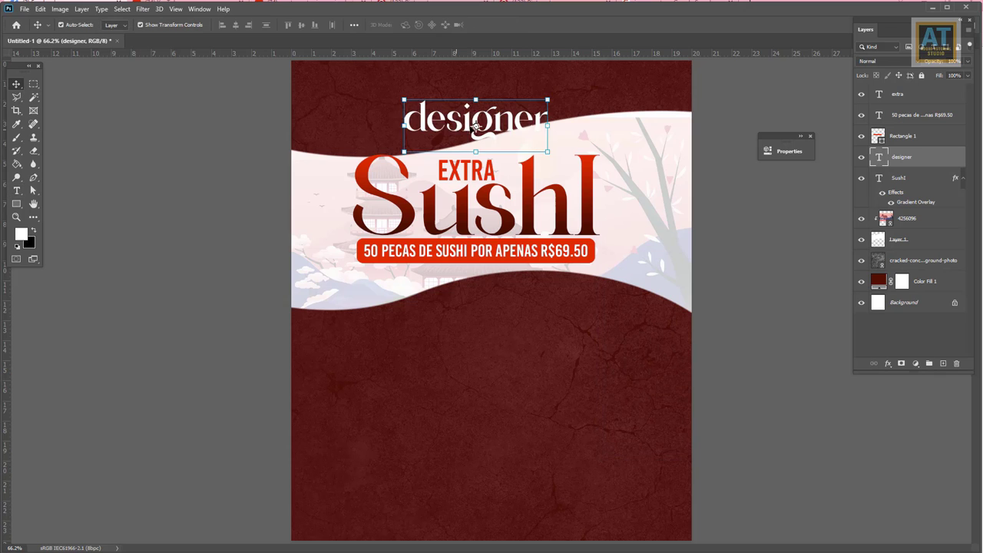
pyautogui.moveTo(472, 127); pyautogui.dragTo(476, 99)
# Duplicate 'designer', retype the copy as 'premium' and place it under designer
pyautogui.scroll(2, 476, 98)
pyautogui.scroll(2, 476, 273)
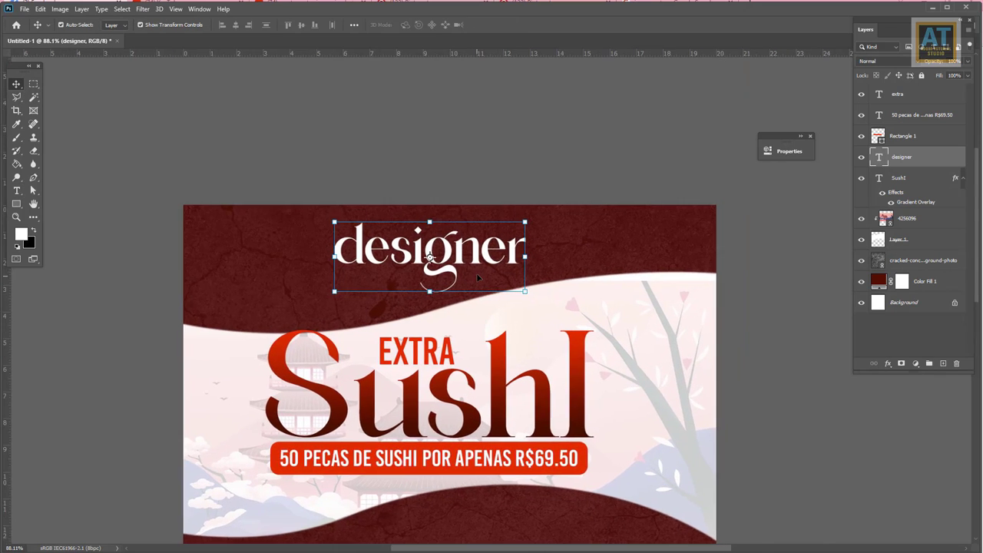
pyautogui.scroll(2, 476, 272)
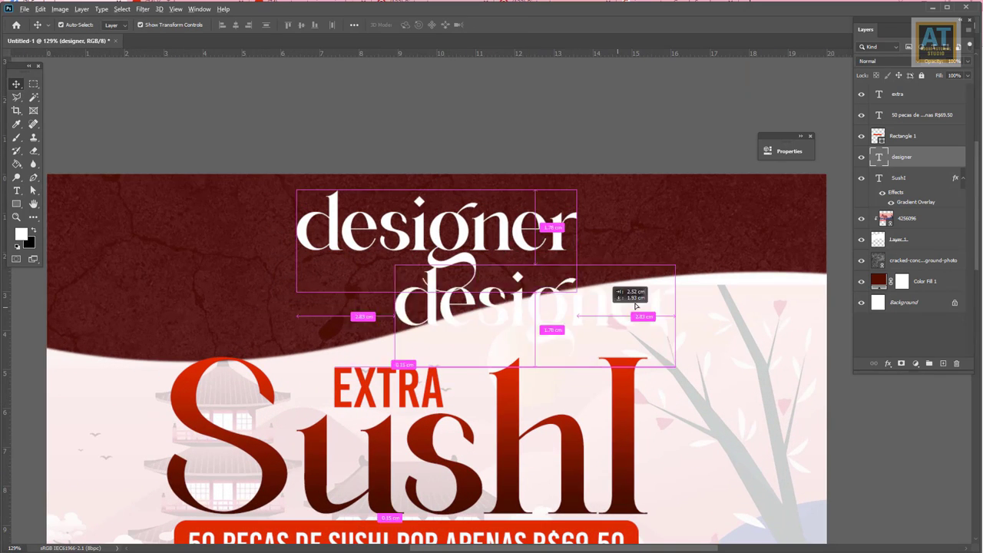
pyautogui.moveTo(508, 239); pyautogui.dragTo(657, 314)
pyautogui.doubleClick(551, 285)
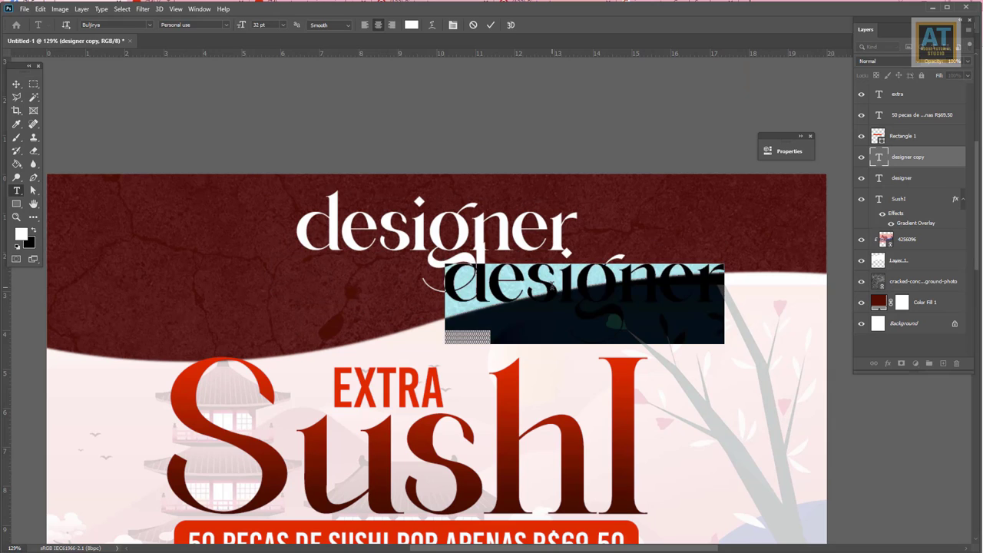
pyautogui.write('premi')
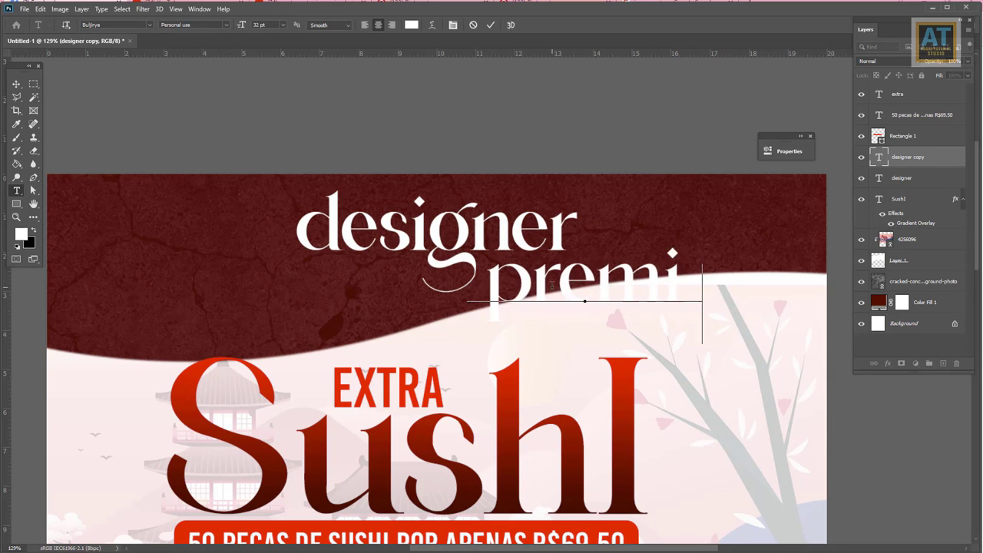
pyautogui.write('um')
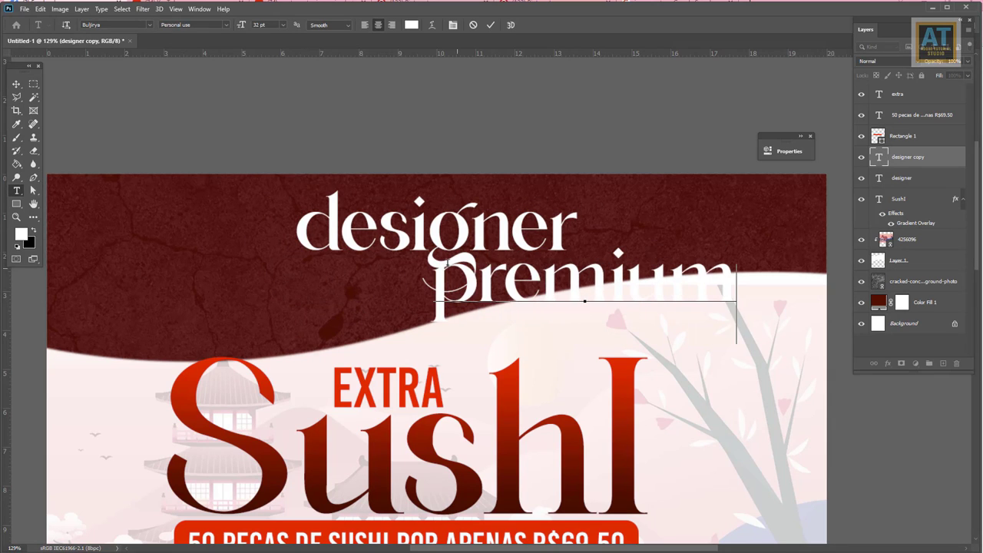
pyautogui.click(16, 84)
pyautogui.moveTo(514, 278); pyautogui.dragTo(376, 295)
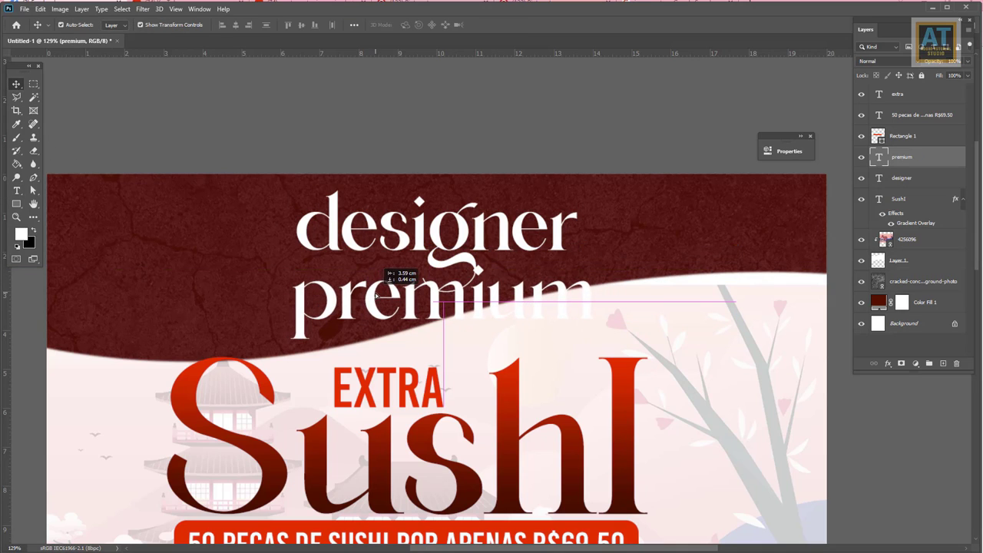
# Scale the designer and premium words down together into a small heading block
pyautogui.keyDown('shift'); pyautogui.click(437, 246); pyautogui.keyUp('shift')
pyautogui.hotkey('ctrl', 't')
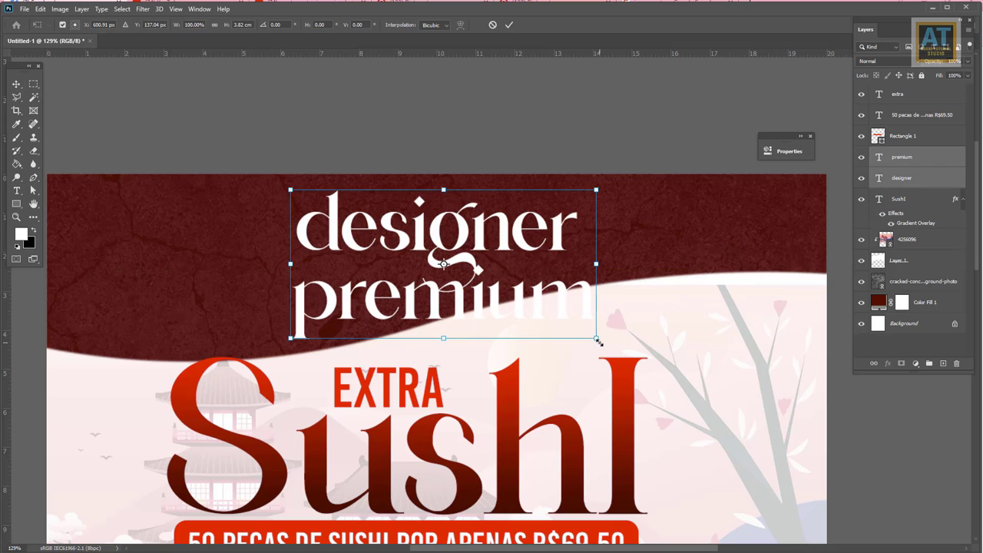
pyautogui.moveTo(597, 339); pyautogui.dragTo(522, 332)
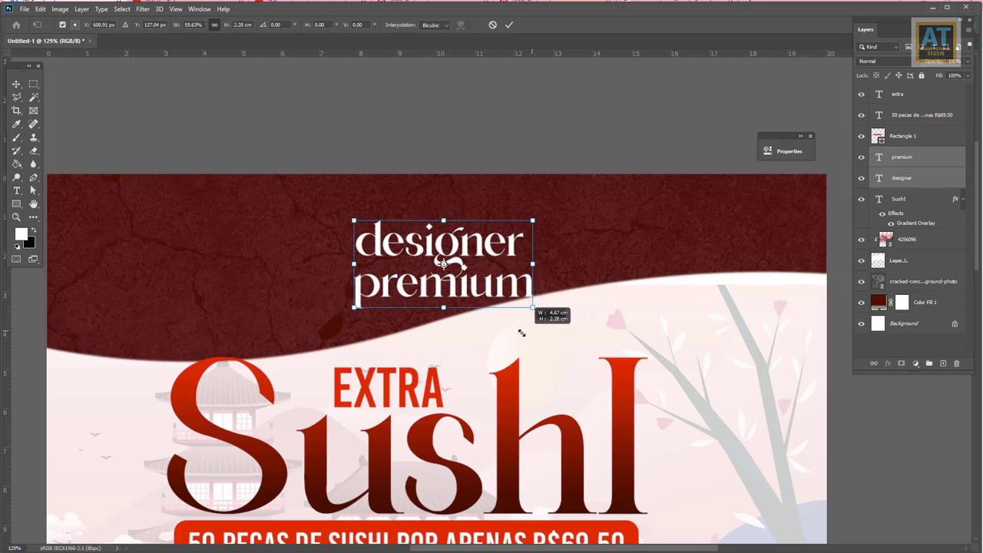
pyautogui.press('Return')
pyautogui.hotkey('ctrl', '0')
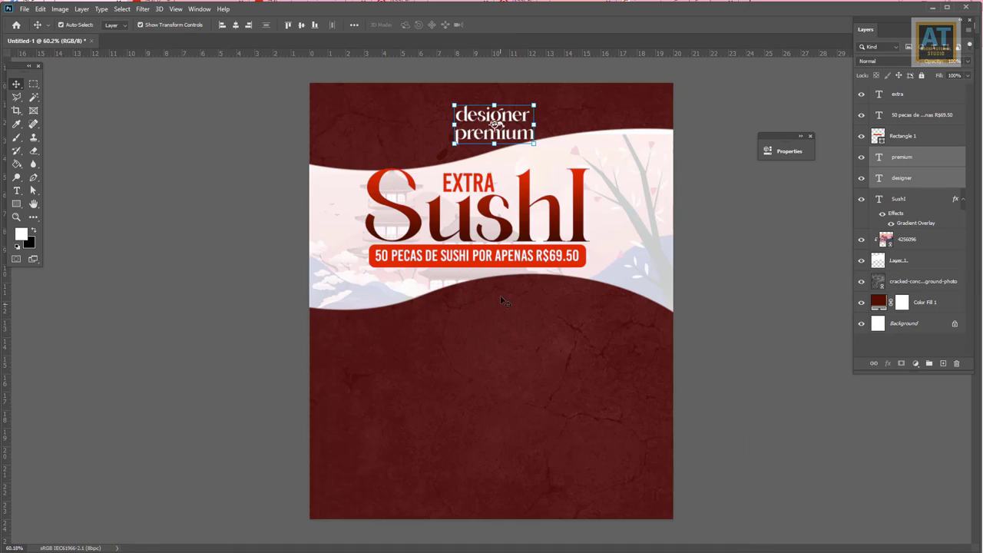
# Shift the wave, Sushi and price block down and offset premium right of designer
pyautogui.moveTo(860, 362); pyautogui.dragTo(333, 219)
pyautogui.moveTo(430, 215); pyautogui.dragTo(430, 232)
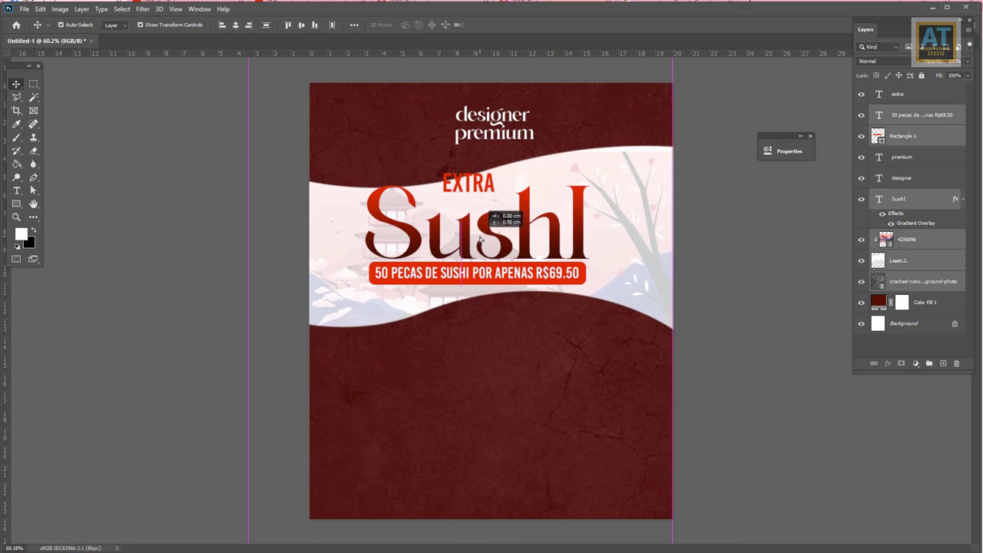
pyautogui.scroll(3, 501, 131)
pyautogui.scroll(3, 501, 132)
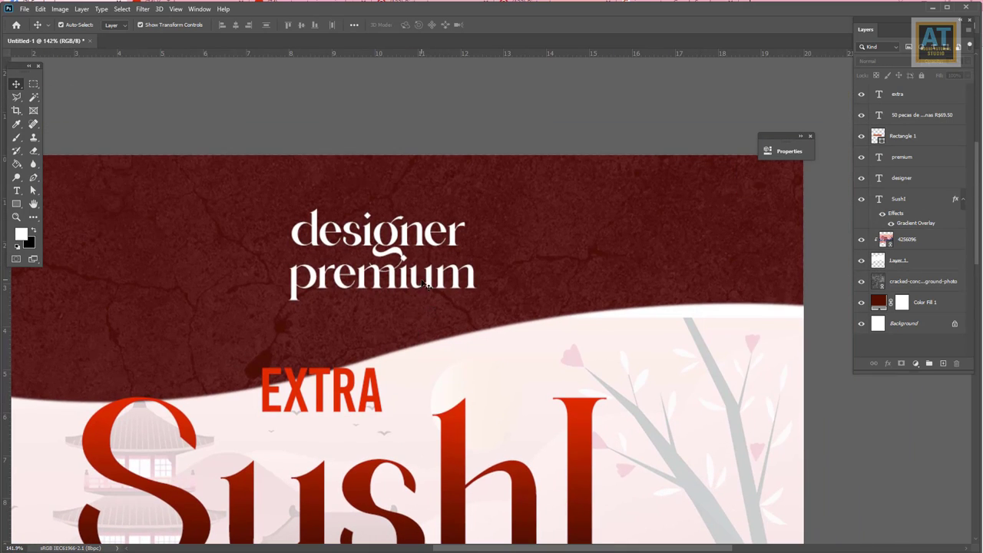
pyautogui.moveTo(427, 284); pyautogui.dragTo(548, 278)
# Change the premium text colour to orange
pyautogui.press('t')
pyautogui.click(445, 298)
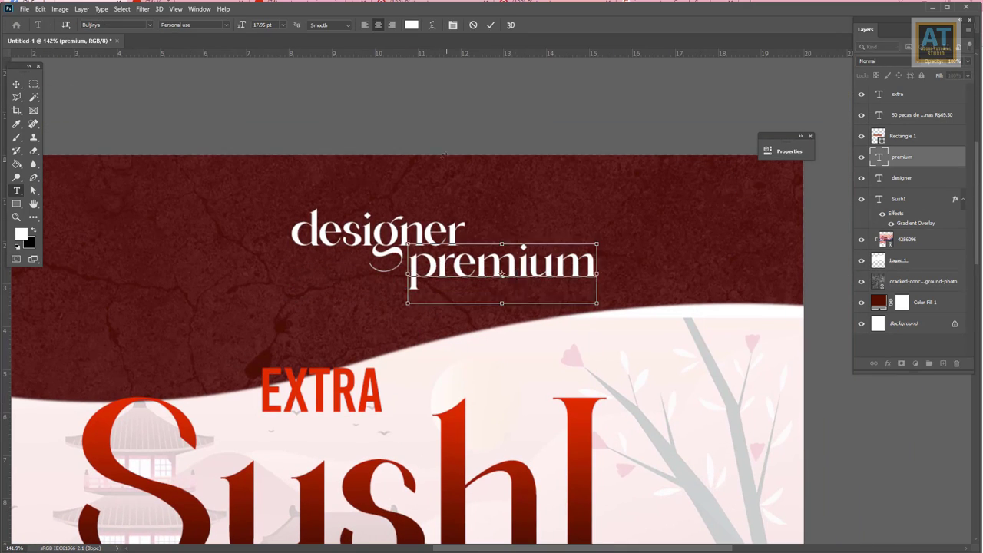
pyautogui.doubleClick(445, 298)
pyautogui.click(412, 24)
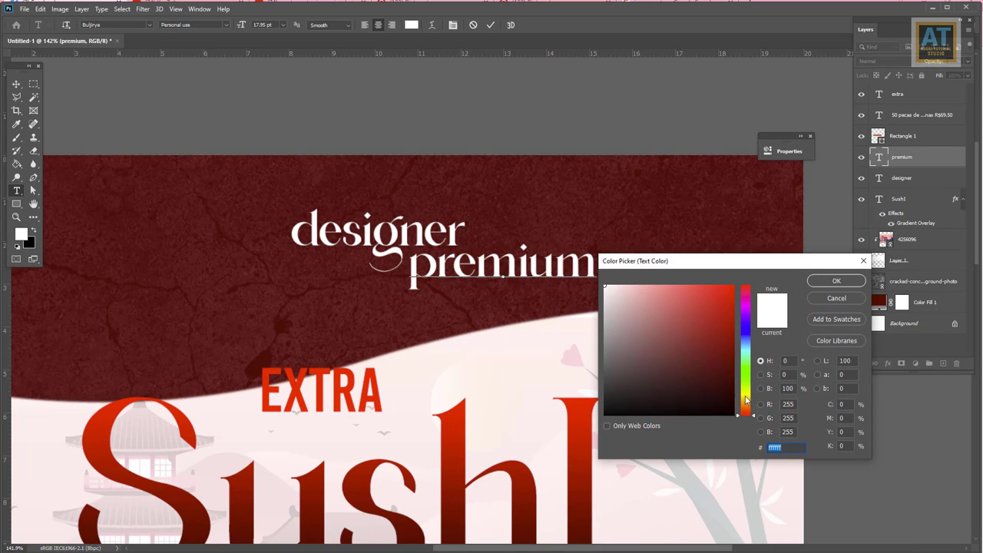
pyautogui.moveTo(745, 397)
pyautogui.mouseDown()
pyautogui.moveTo(746, 408)
pyautogui.moveTo(733, 287)
pyautogui.mouseUp()
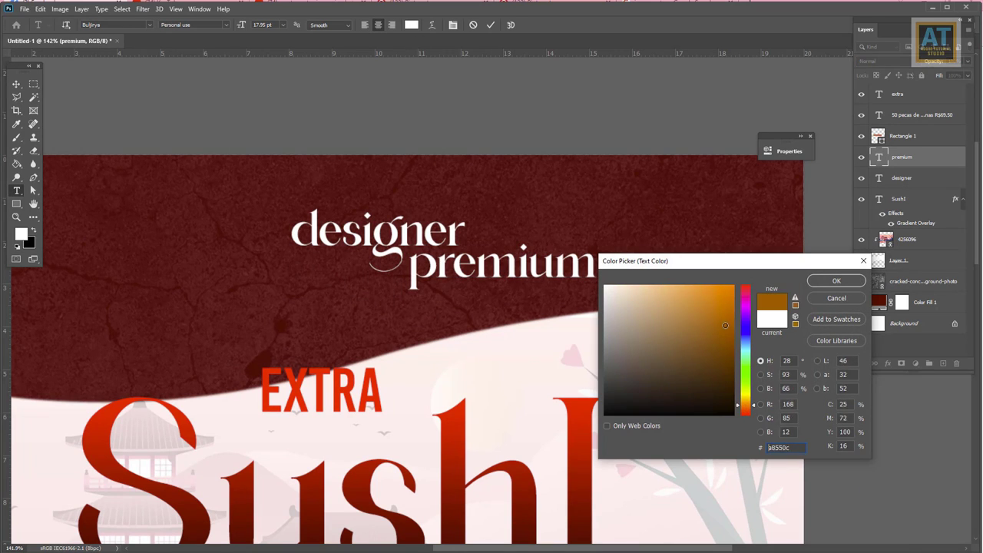
pyautogui.click(833, 281)
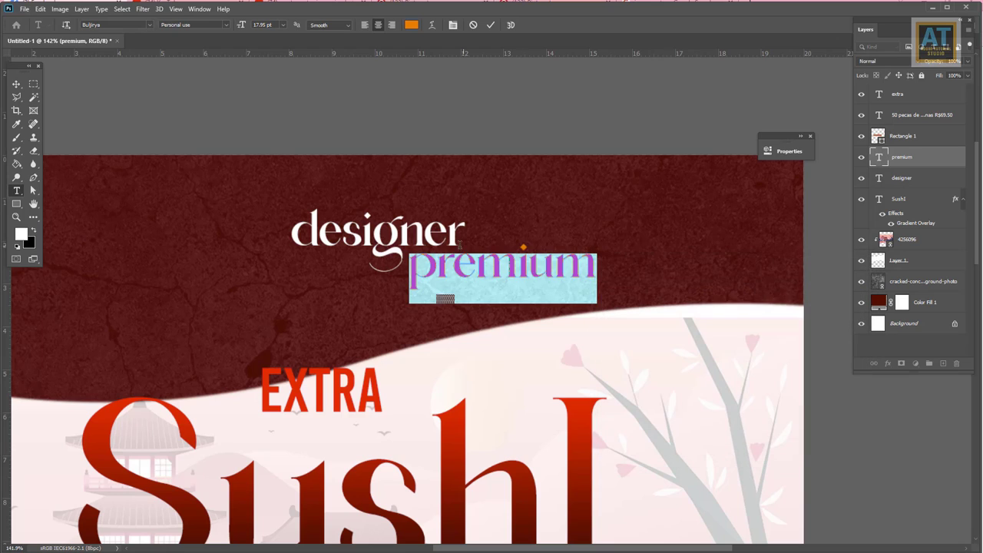
pyautogui.click(490, 25)
# Move the designer premium heading left to recentre it at the poster top
pyautogui.press('v')
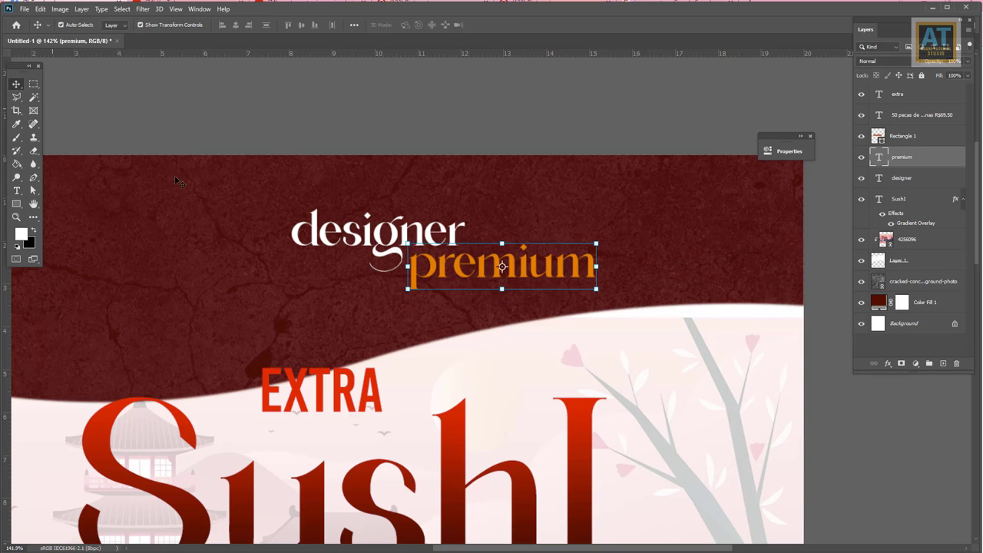
pyautogui.keyDown('shift'); pyautogui.click(401, 235); pyautogui.keyUp('shift')
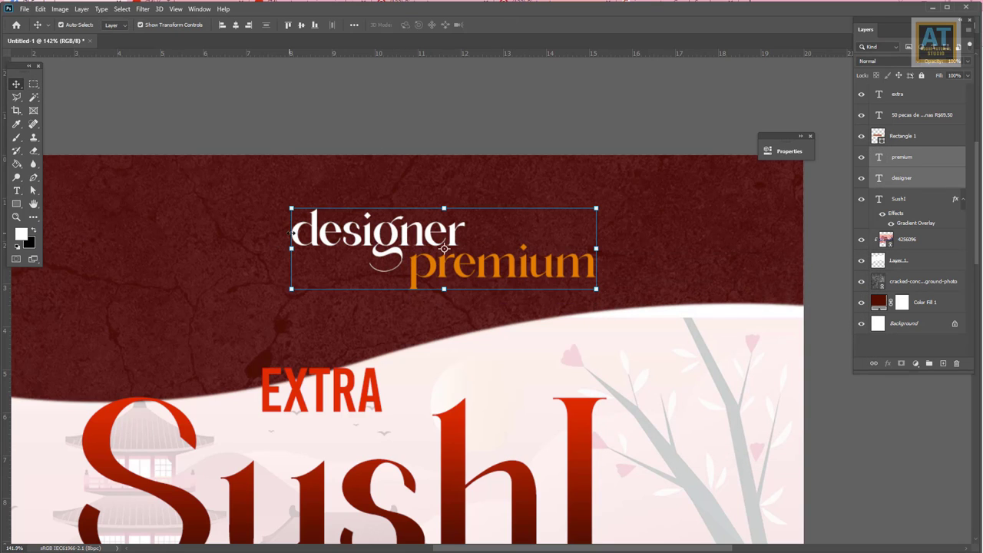
pyautogui.moveTo(393, 234); pyautogui.dragTo(289, 234)
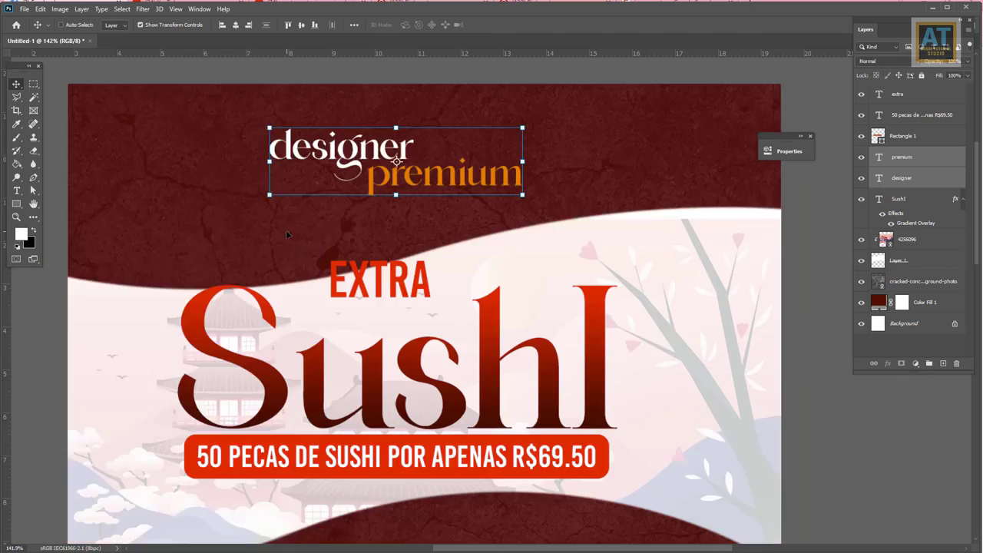
pyautogui.hotkey('ctrl', '0')
pyautogui.click(226, 261)
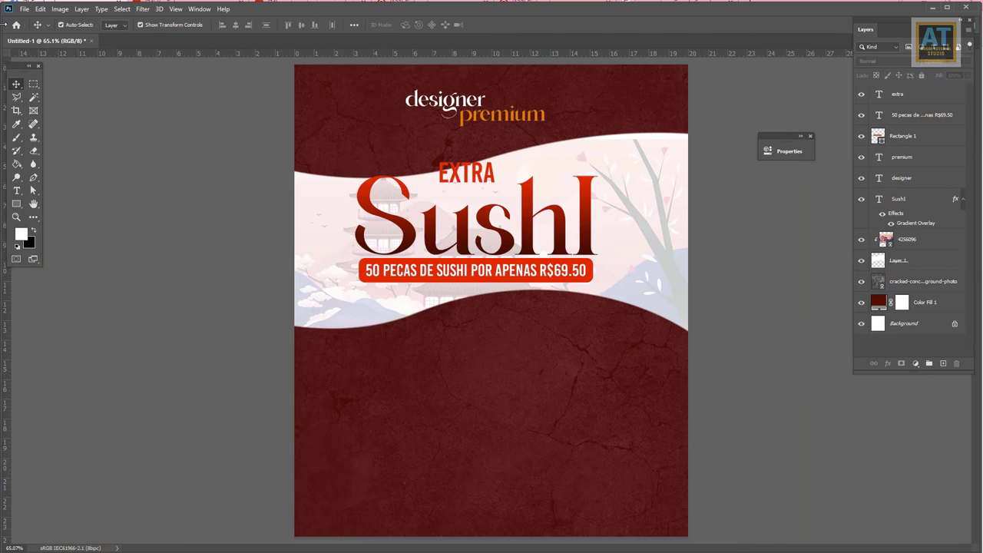
pyautogui.click(24, 9)
# Place the pngegg platter image as a linked file below the price banner
pyautogui.click(61, 213)
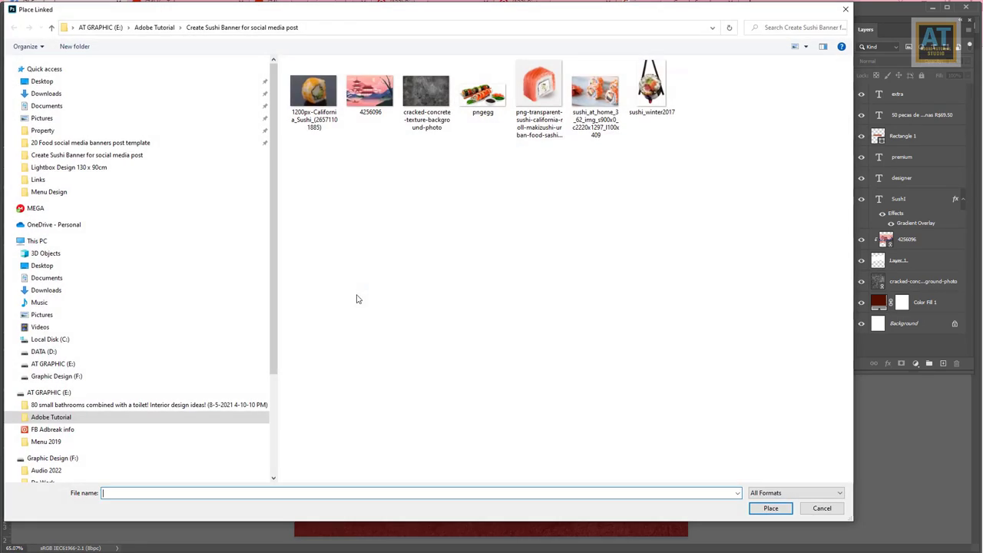
pyautogui.doubleClick(478, 96)
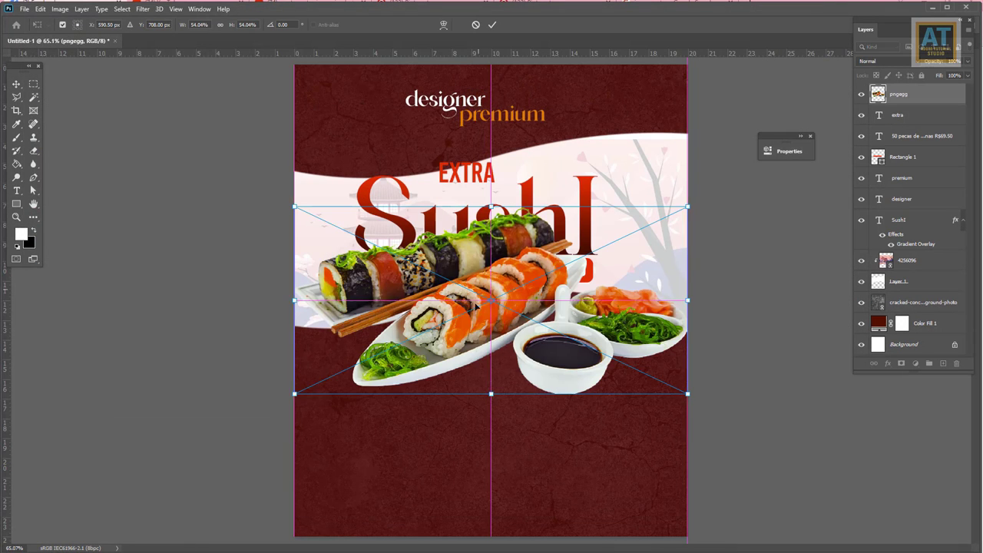
pyautogui.moveTo(470, 259); pyautogui.dragTo(470, 352)
pyautogui.click(492, 25)
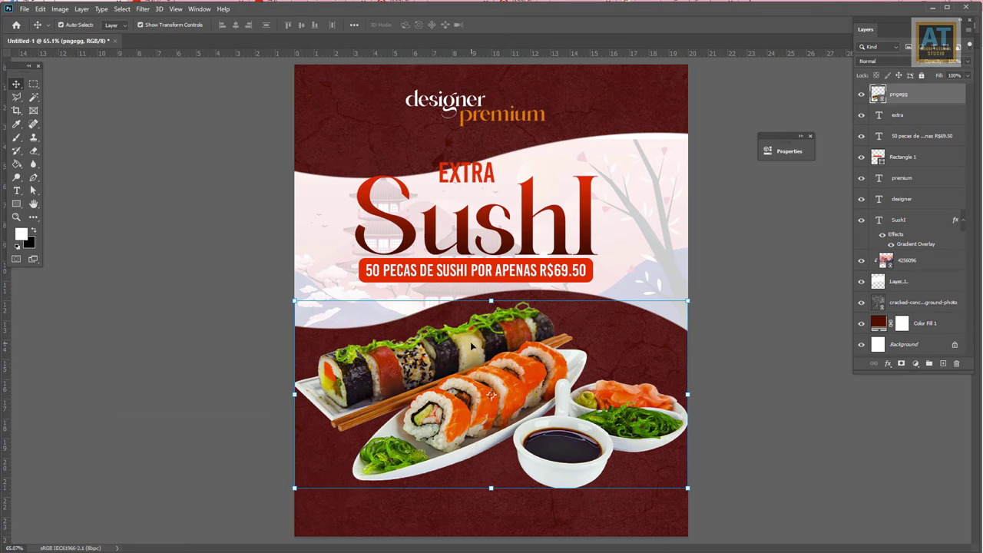
pyautogui.moveTo(491, 394); pyautogui.dragTo(491, 376)
# Give the platter a 35 px drop shadow and scale it to about 47%
pyautogui.click(887, 363)
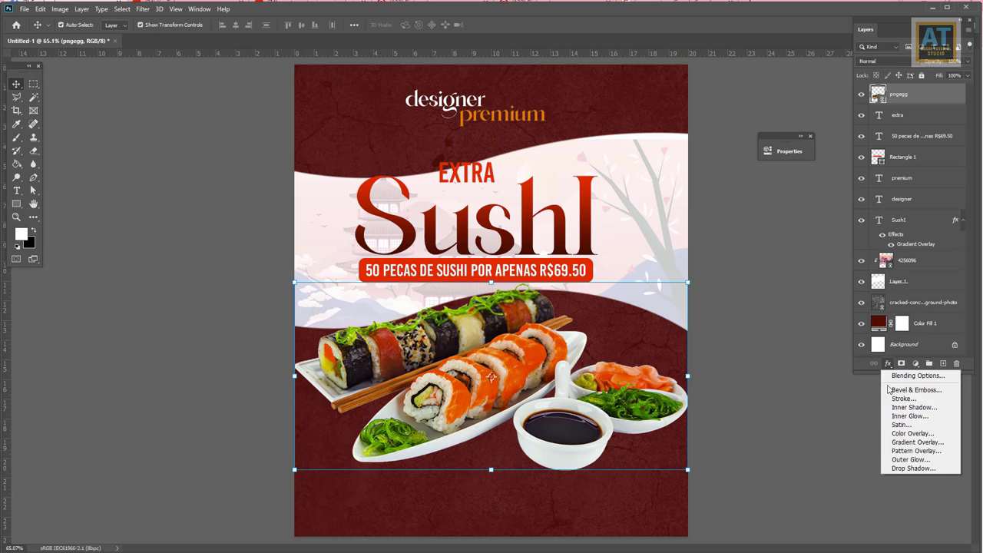
pyautogui.click(910, 466)
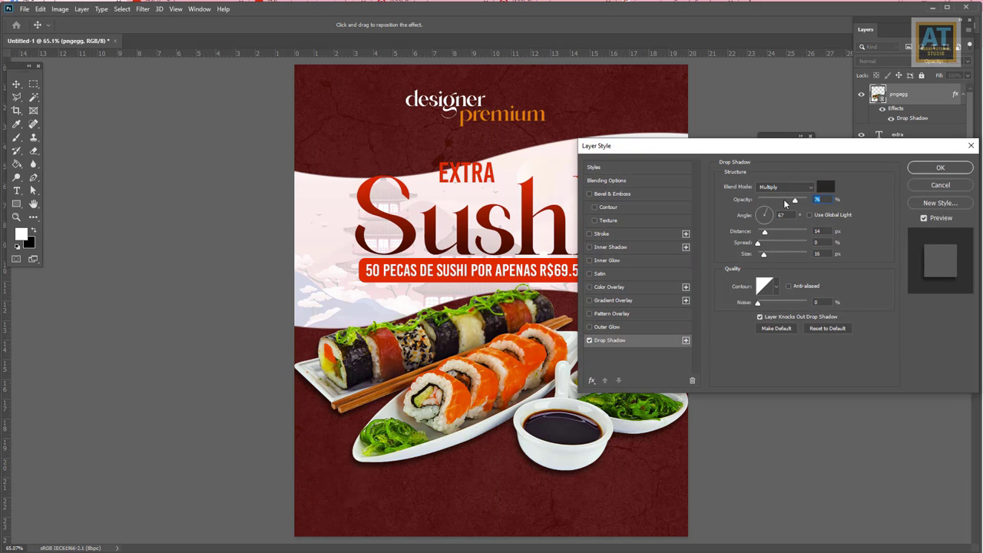
pyautogui.moveTo(763, 254); pyautogui.dragTo(767, 254)
pyautogui.click(940, 168)
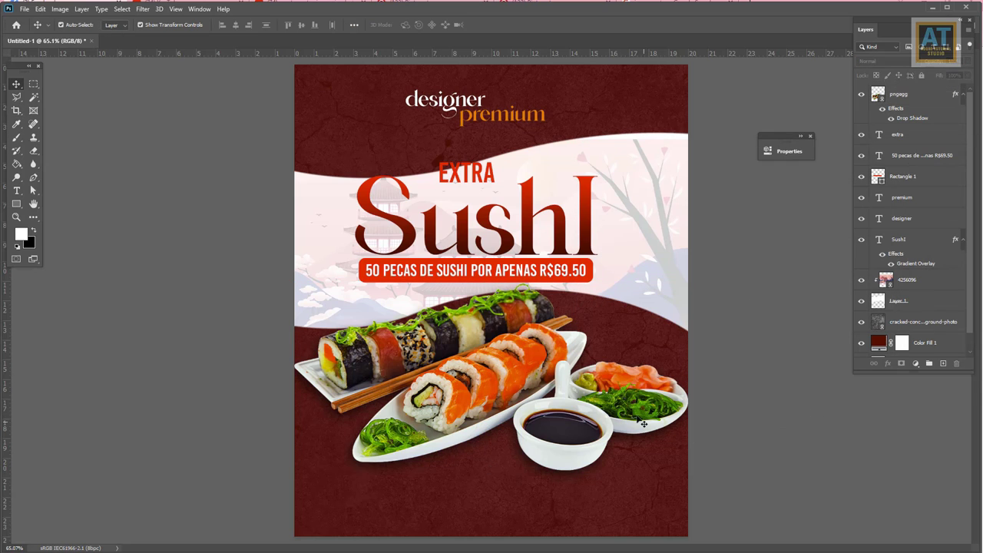
pyautogui.hotkey('ctrl', 't')
pyautogui.moveTo(688, 472); pyautogui.dragTo(658, 471)
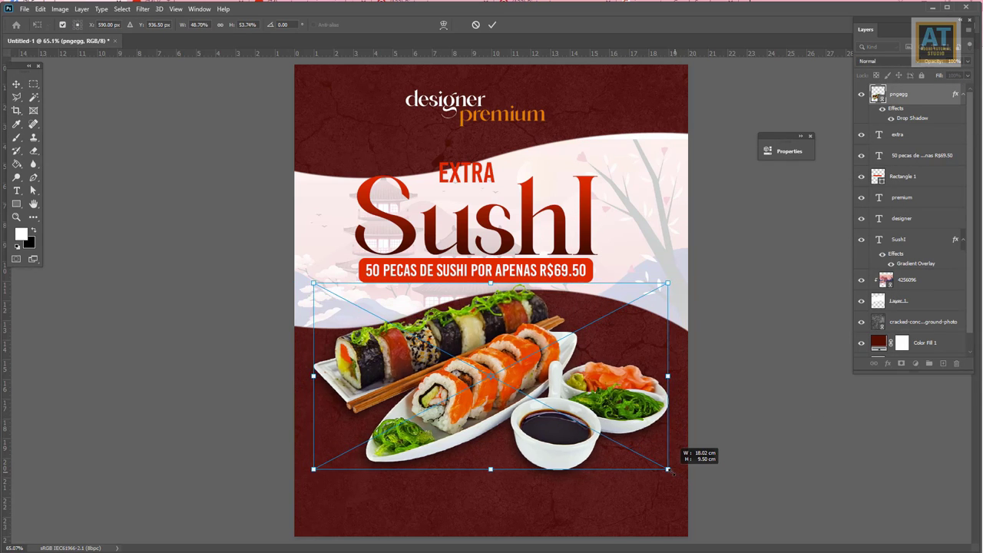
pyautogui.click(492, 27)
# Open the salmon roll PNG, convert it to RGB and select the subject
pyautogui.click(24, 9)
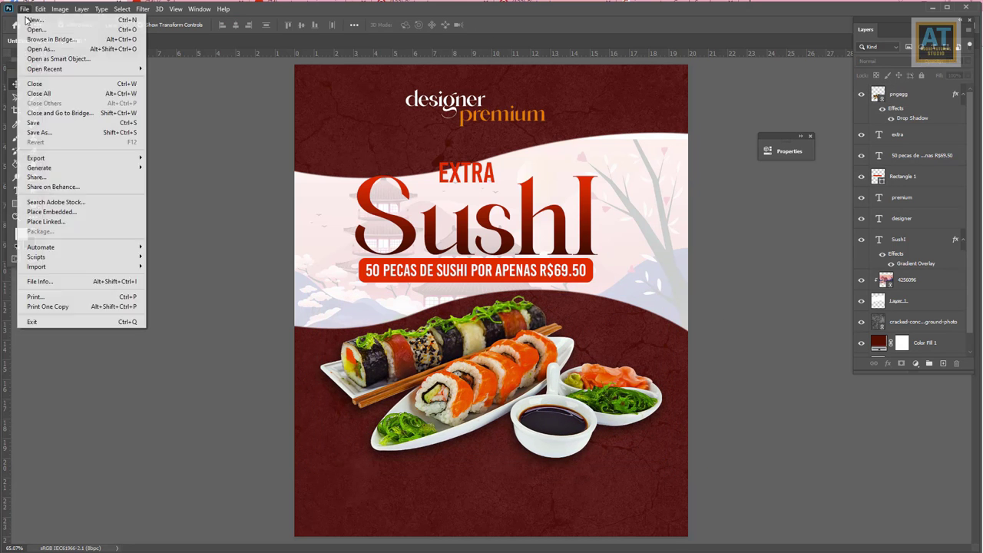
pyautogui.click(35, 30)
pyautogui.doubleClick(538, 92)
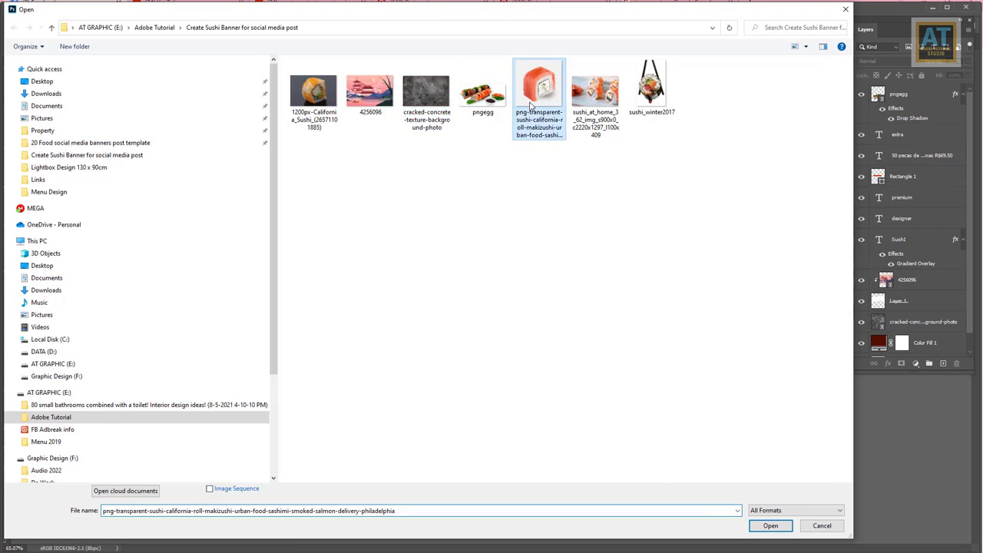
pyautogui.click(60, 9)
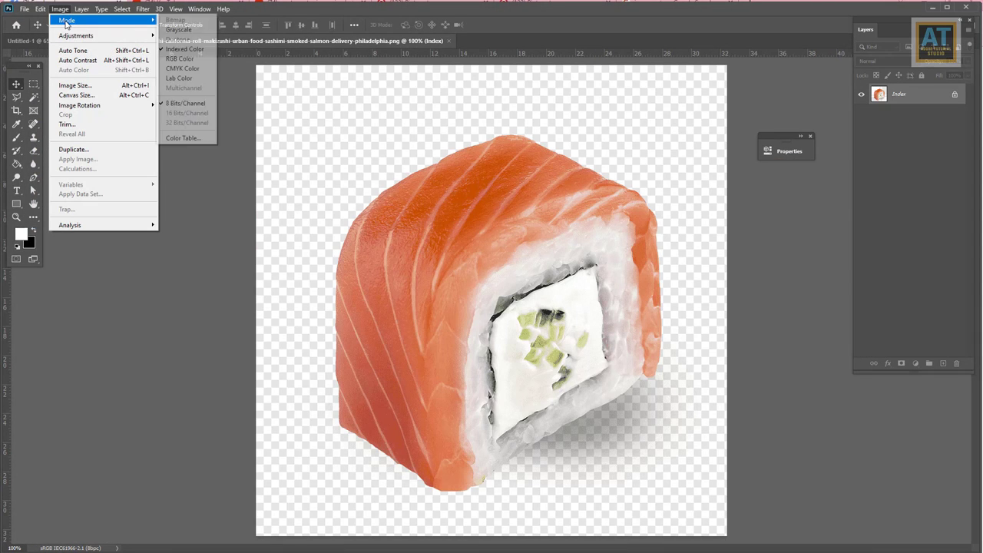
pyautogui.click(190, 65)
pyautogui.click(123, 9)
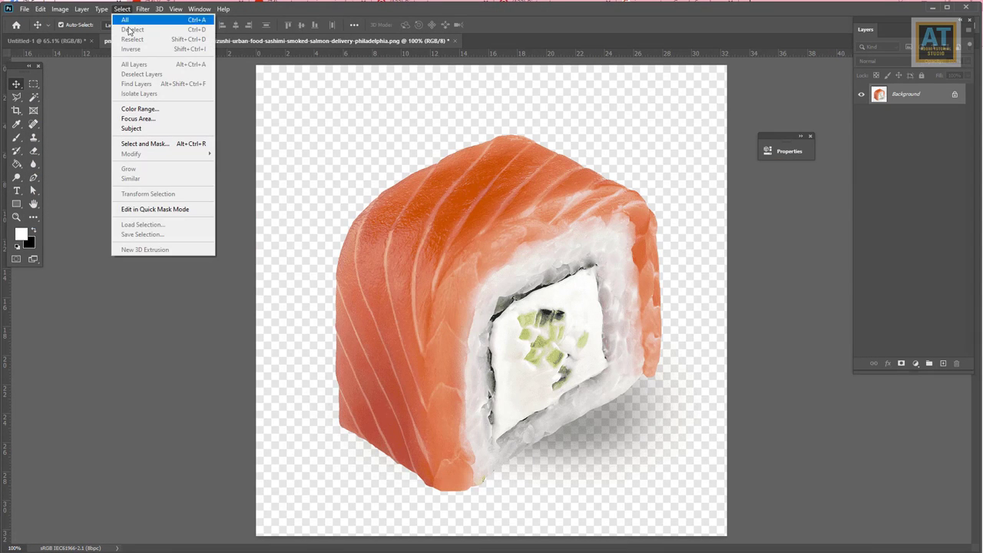
pyautogui.click(131, 128)
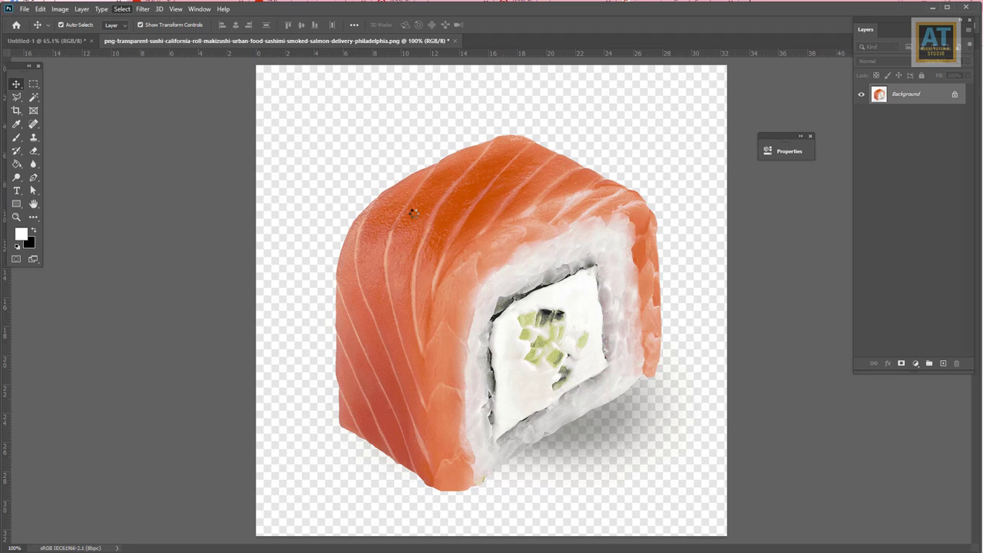
# Bring the salmon roll into the poster as a smart object, scaled to about 53% at bottom-left
pyautogui.moveTo(477, 225)
pyautogui.mouseDown()
pyautogui.moveTo(54, 44)
pyautogui.moveTo(356, 109)
pyautogui.mouseUp()
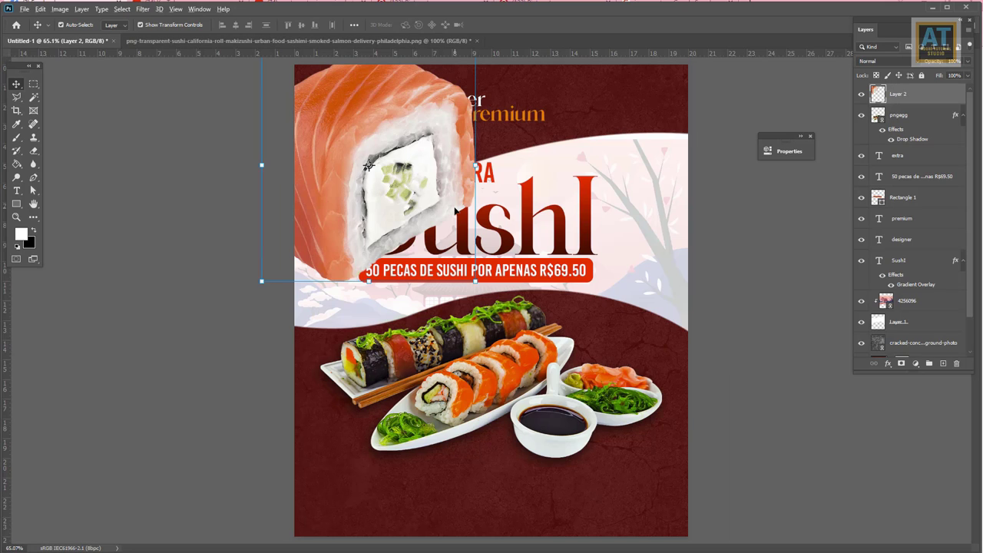
pyautogui.scroll(-1, 455, 210)
pyautogui.rightClick(903, 95)
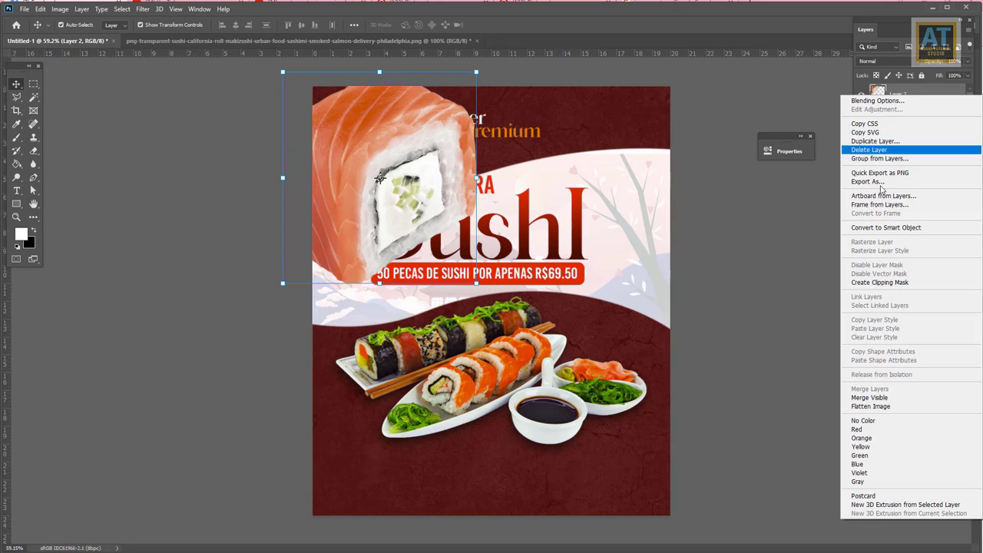
pyautogui.click(883, 227)
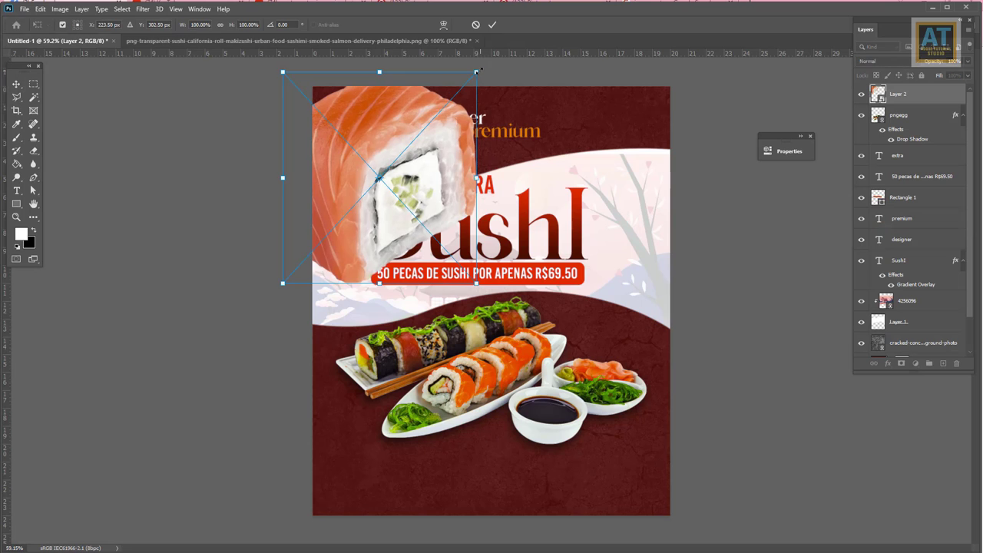
pyautogui.moveTo(476, 72); pyautogui.dragTo(386, 171)
pyautogui.moveTo(350, 213)
pyautogui.mouseDown()
pyautogui.moveTo(376, 468)
pyautogui.moveTo(366, 470)
pyautogui.mouseUp()
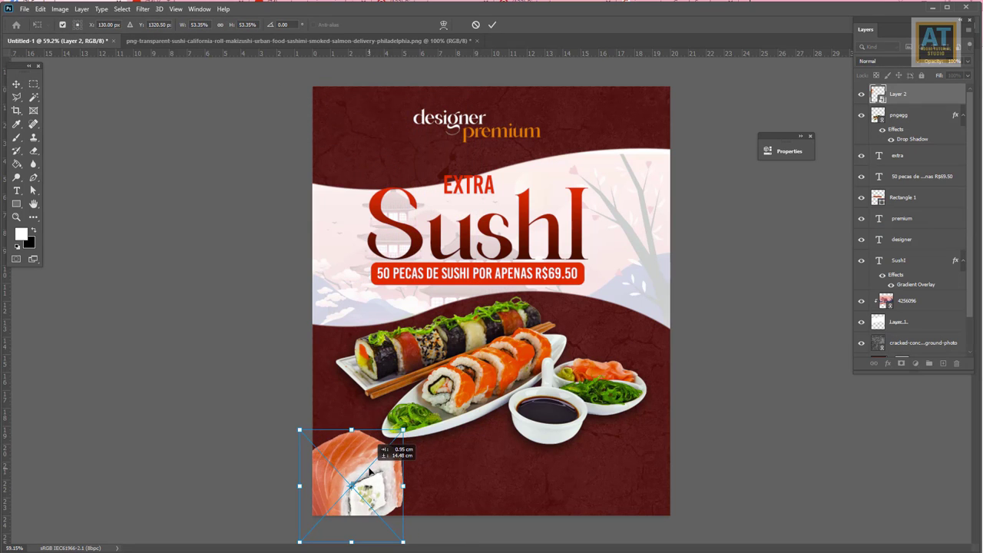
# Apply a 6.4 px Gaussian Blur to the salmon roll
pyautogui.press('Return')
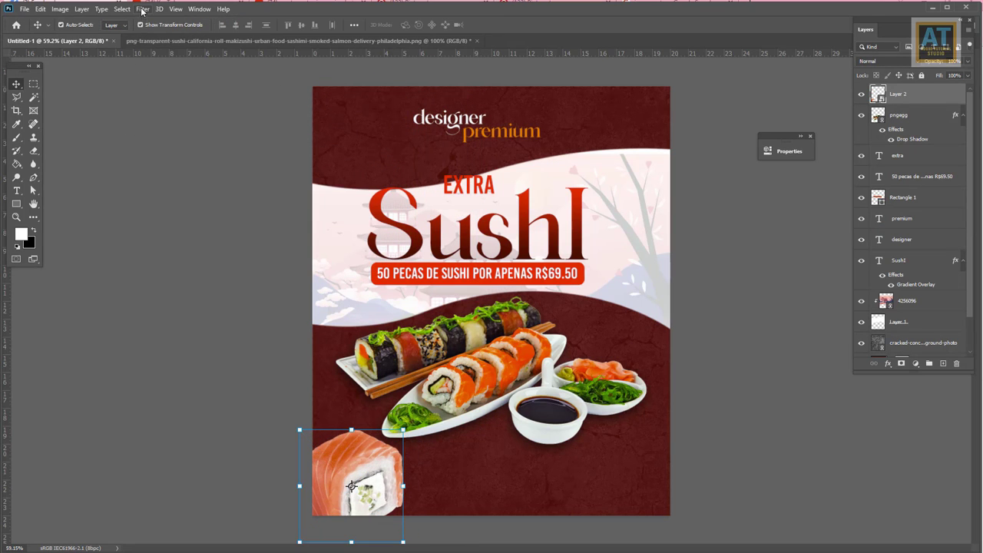
pyautogui.click(142, 9)
pyautogui.moveTo(149, 124)
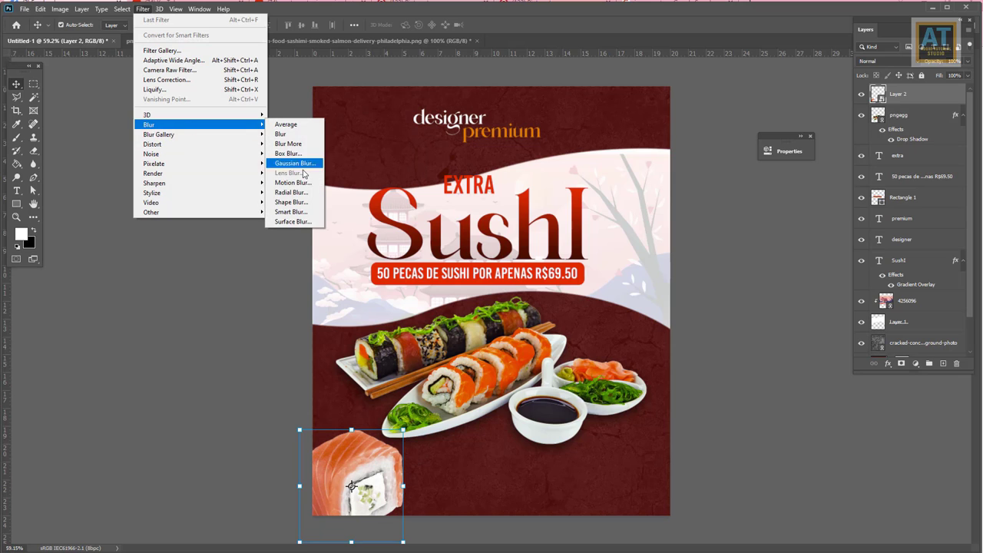
pyautogui.click(292, 164)
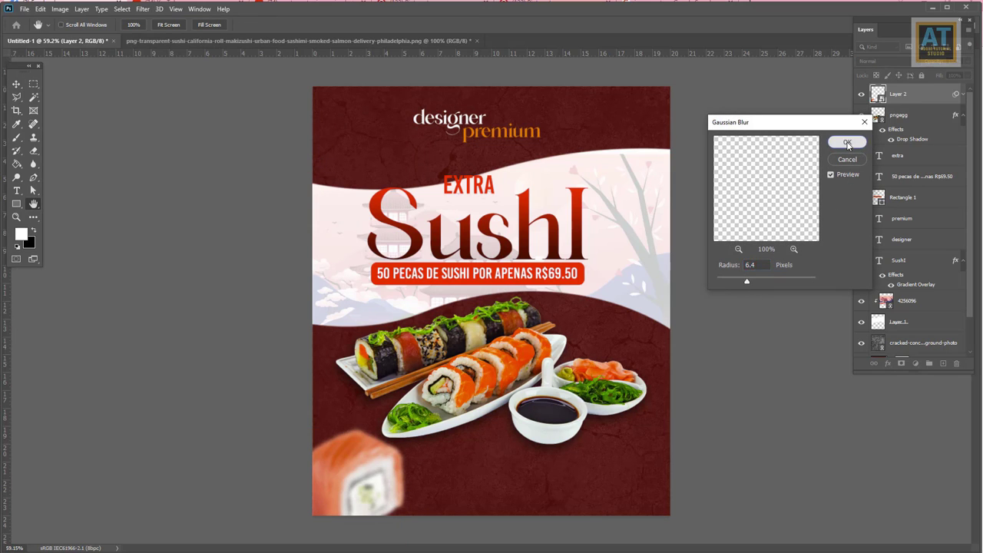
pyautogui.click(847, 144)
# Add a Motion Blur at a -28° angle to the salmon roll
pyautogui.click(142, 9)
pyautogui.moveTo(149, 124)
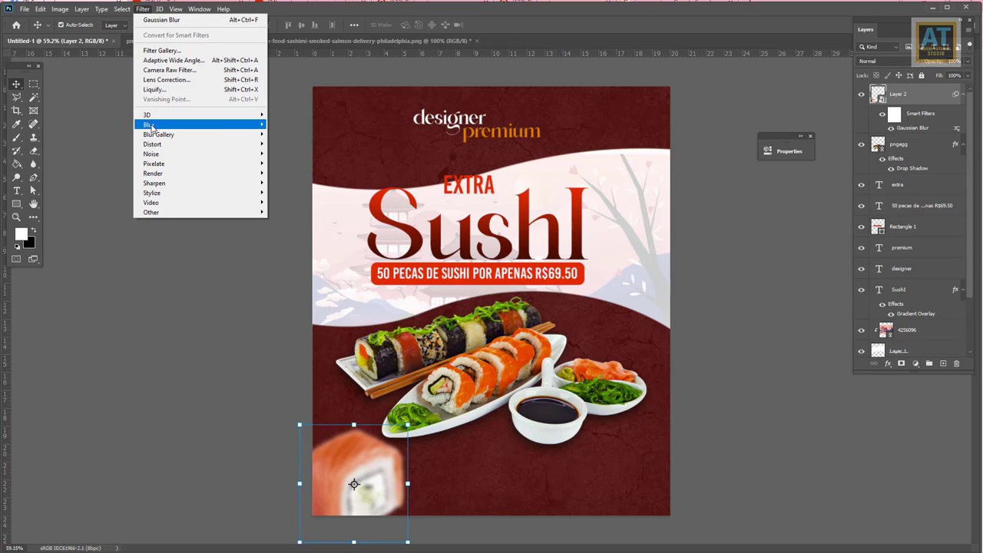
pyautogui.click(318, 182)
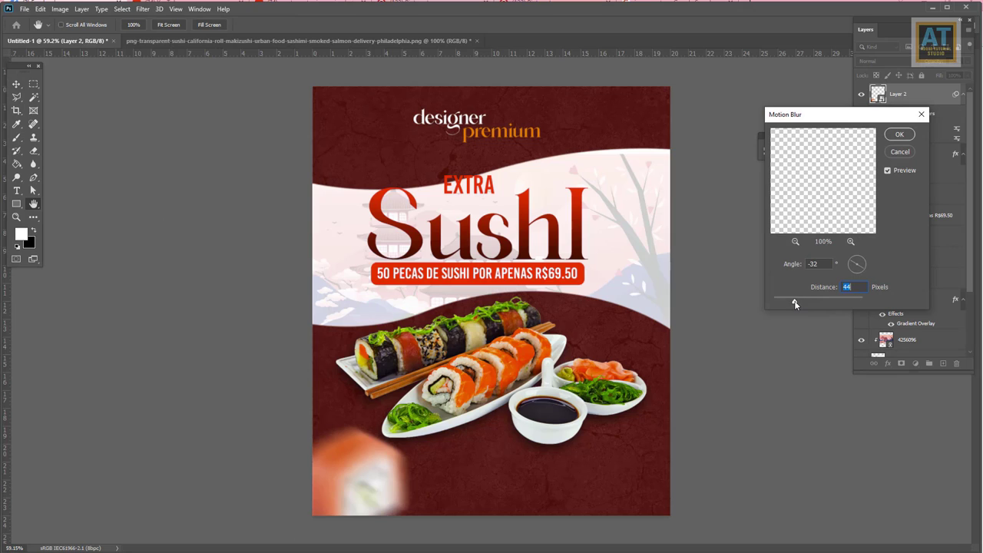
pyautogui.moveTo(795, 304); pyautogui.dragTo(799, 301)
pyautogui.moveTo(866, 266); pyautogui.dragTo(864, 268)
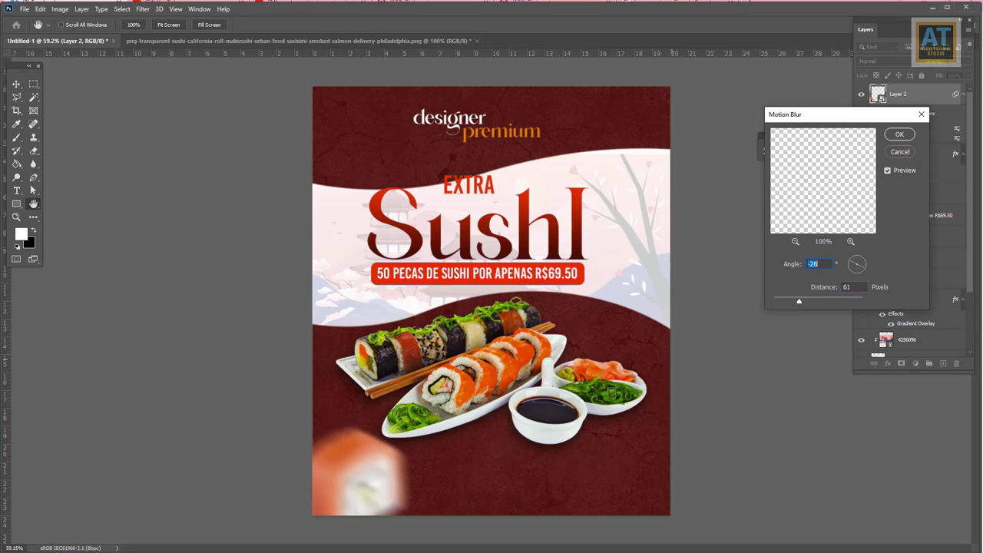
pyautogui.click(783, 302)
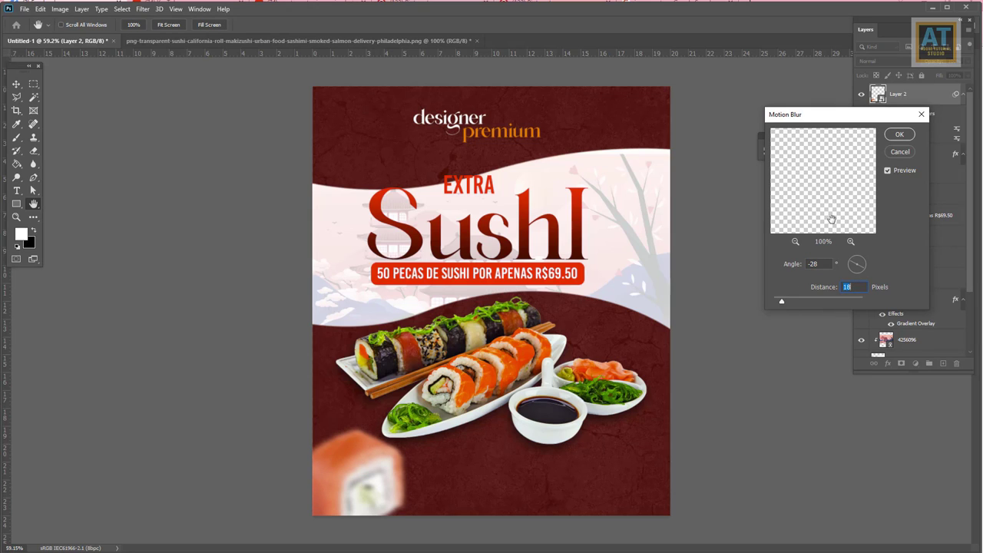
pyautogui.click(898, 135)
# Reposition the blurred salmon roll slightly and enlarge it a little
pyautogui.press('v')
pyautogui.moveTo(376, 447)
pyautogui.mouseDown()
pyautogui.moveTo(382, 459)
pyautogui.moveTo(420, 411)
pyautogui.mouseUp()
pyautogui.hotkey('ctrl', 't')
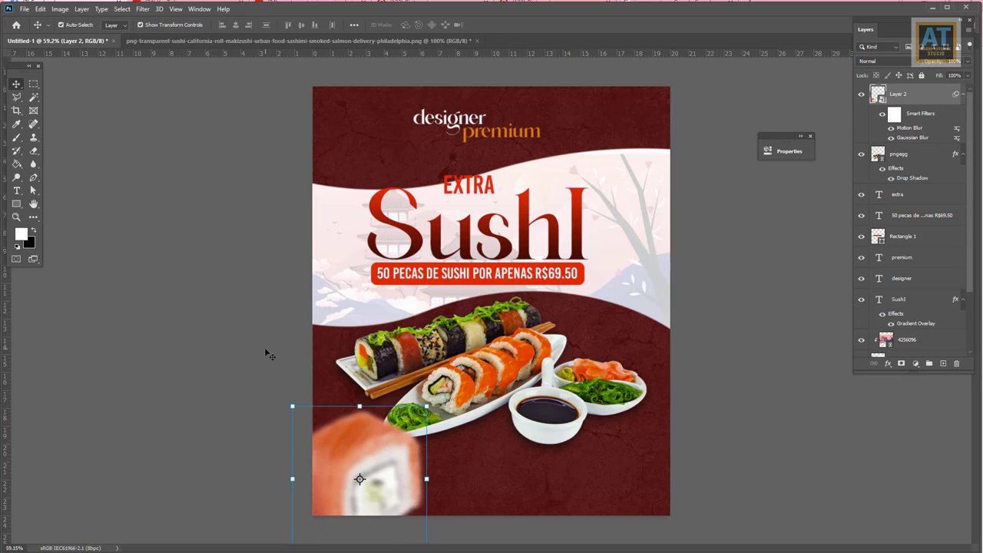
pyautogui.press('Return')
pyautogui.click(177, 43)
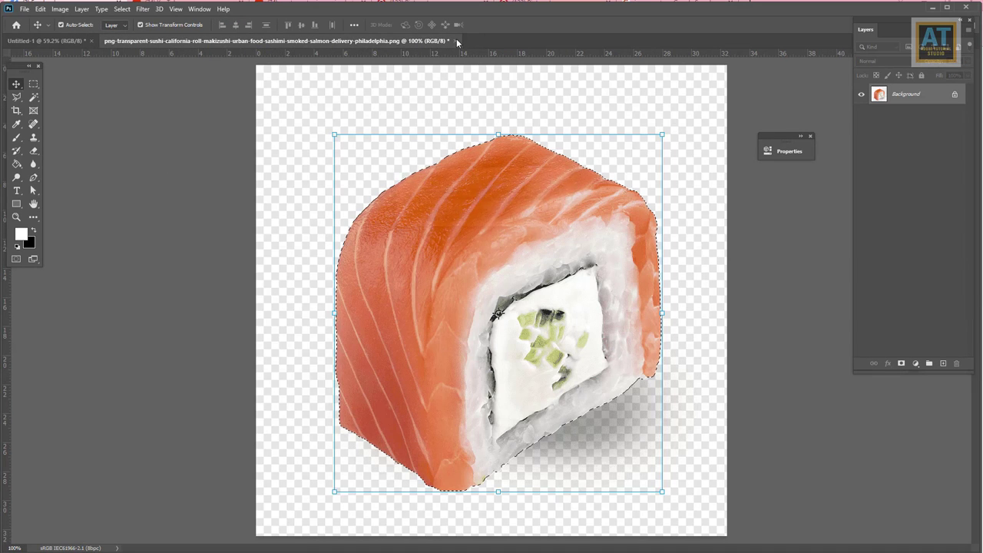
# Close the salmon roll source document without saving changes
pyautogui.click(455, 40)
pyautogui.click(485, 217)
pyautogui.click(33, 14)
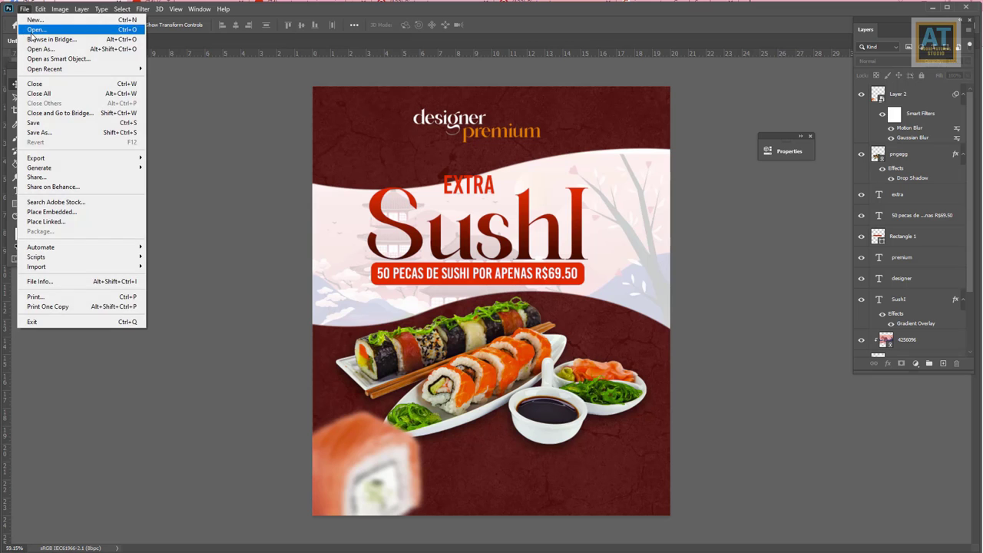
pyautogui.press('Escape')
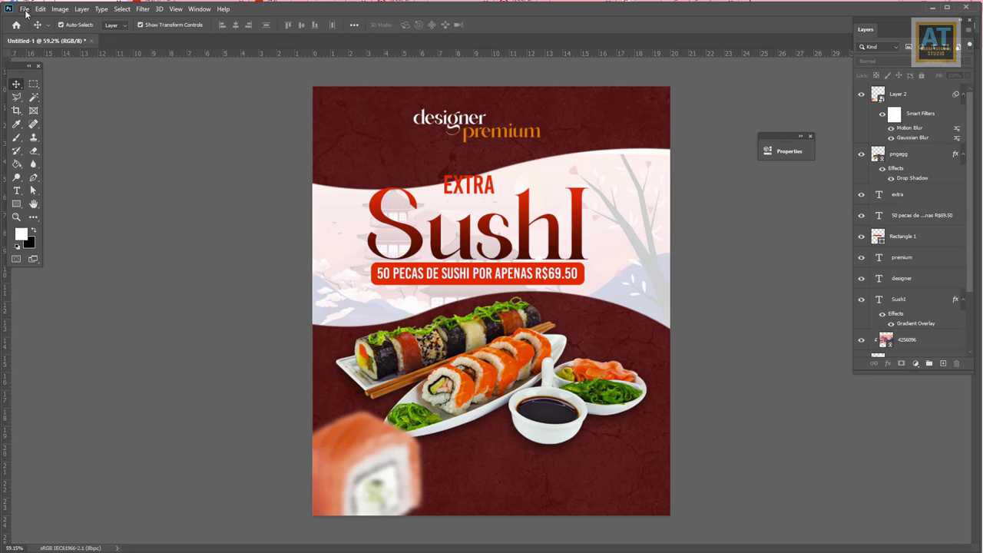
# Cut the California sushi roll from its photo and place it smaller at the poster's bottom-right
pyautogui.click(25, 10)
pyautogui.click(36, 29)
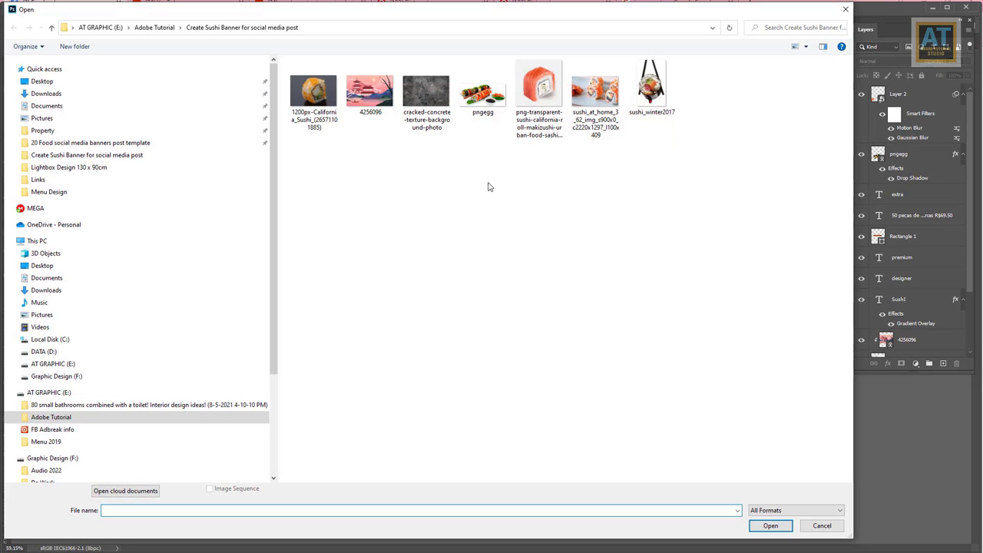
pyautogui.doubleClick(330, 96)
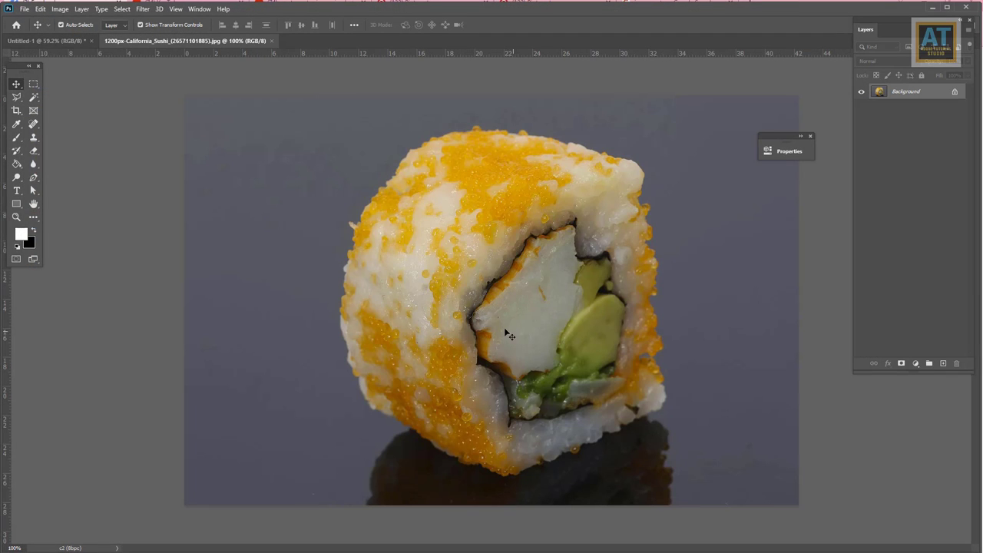
pyautogui.click(122, 10)
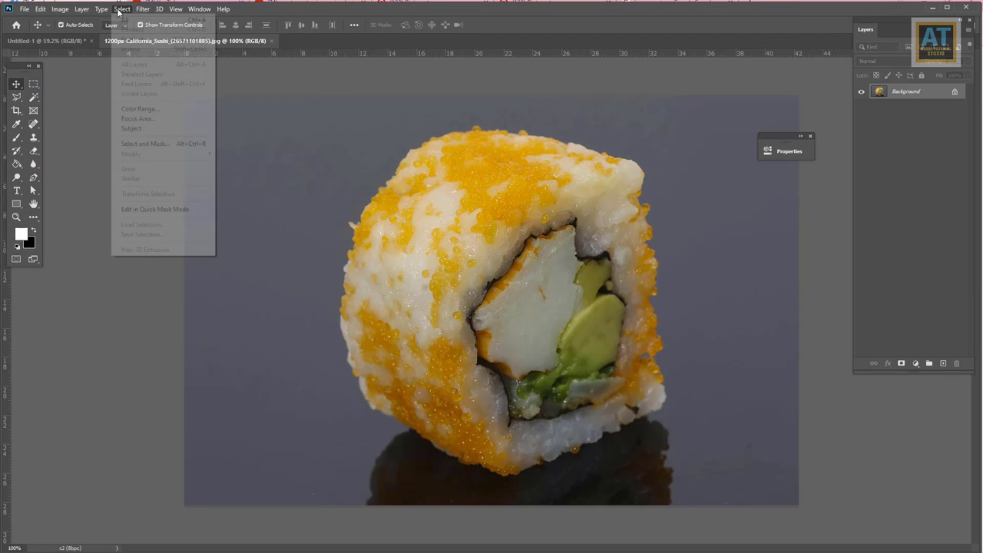
pyautogui.click(146, 128)
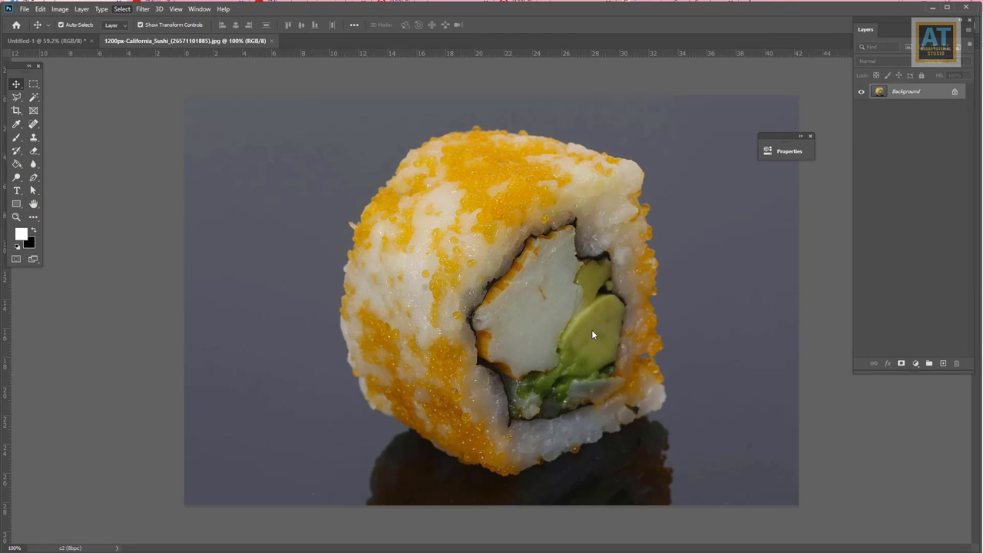
pyautogui.moveTo(591, 329)
pyautogui.mouseDown()
pyautogui.moveTo(94, 46)
pyautogui.moveTo(562, 445)
pyautogui.mouseUp()
pyautogui.moveTo(523, 391); pyautogui.dragTo(556, 424)
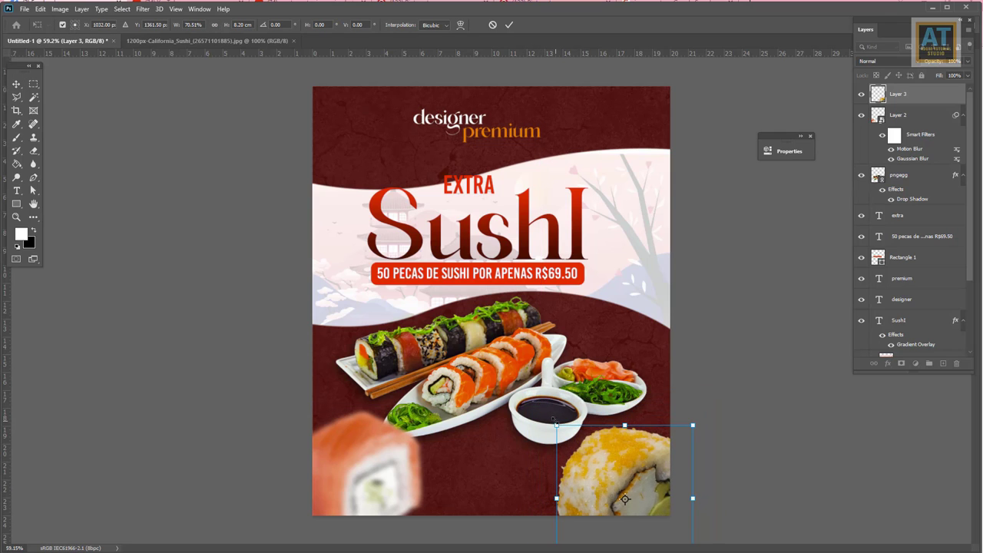
pyautogui.click(508, 24)
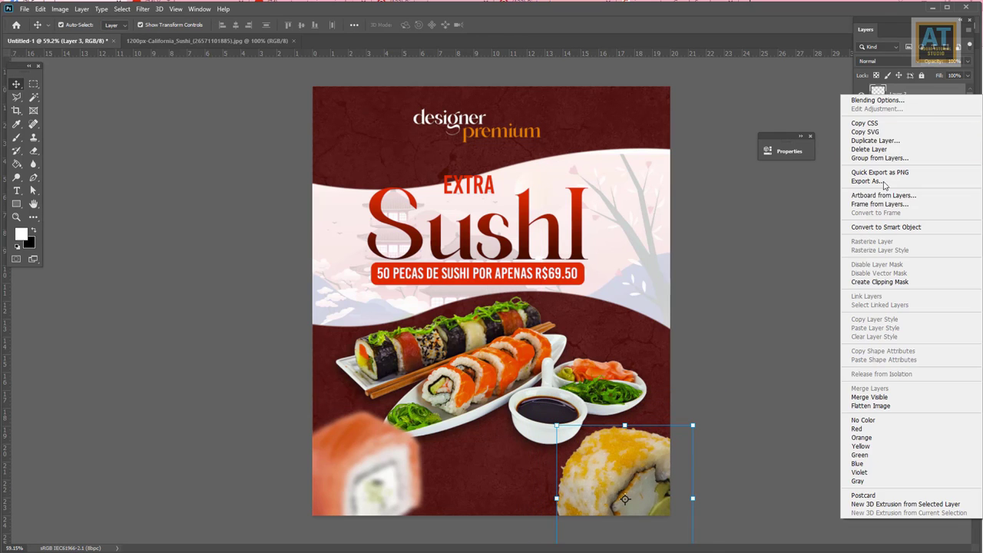
# Convert the bottom-right sushi layer to a smart object and soften it with Gaussian Blur
pyautogui.rightClick(905, 96)
pyautogui.click(877, 228)
pyautogui.click(142, 9)
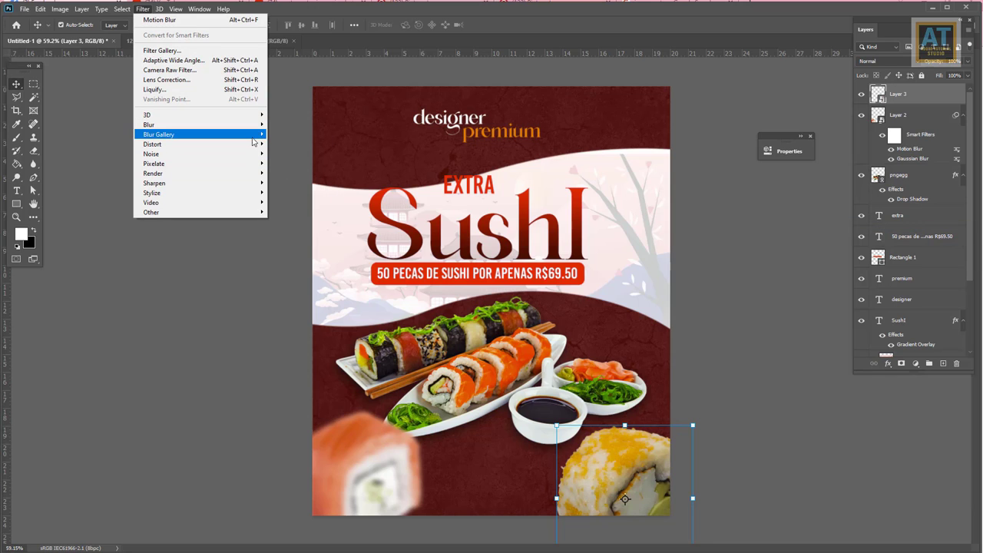
pyautogui.moveTo(199, 124)
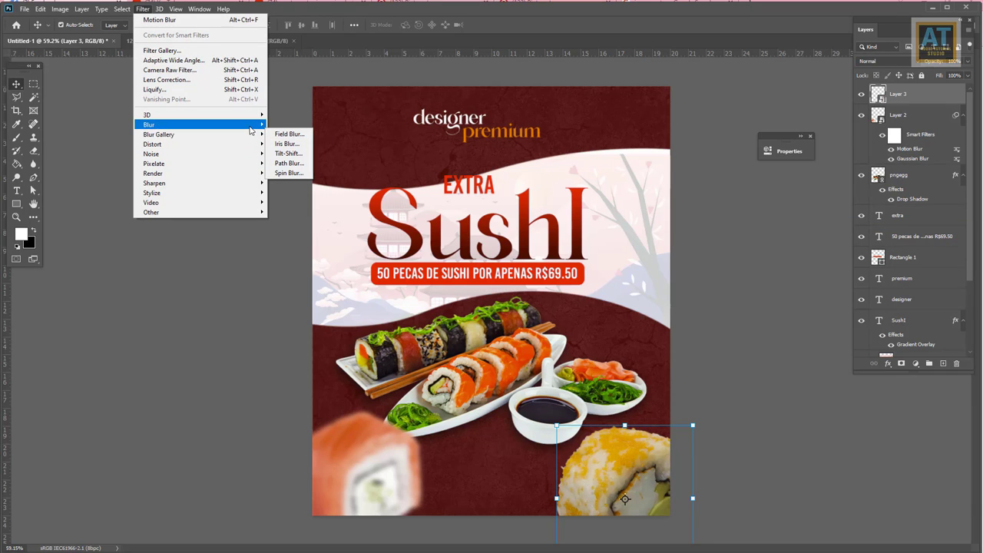
pyautogui.click(292, 163)
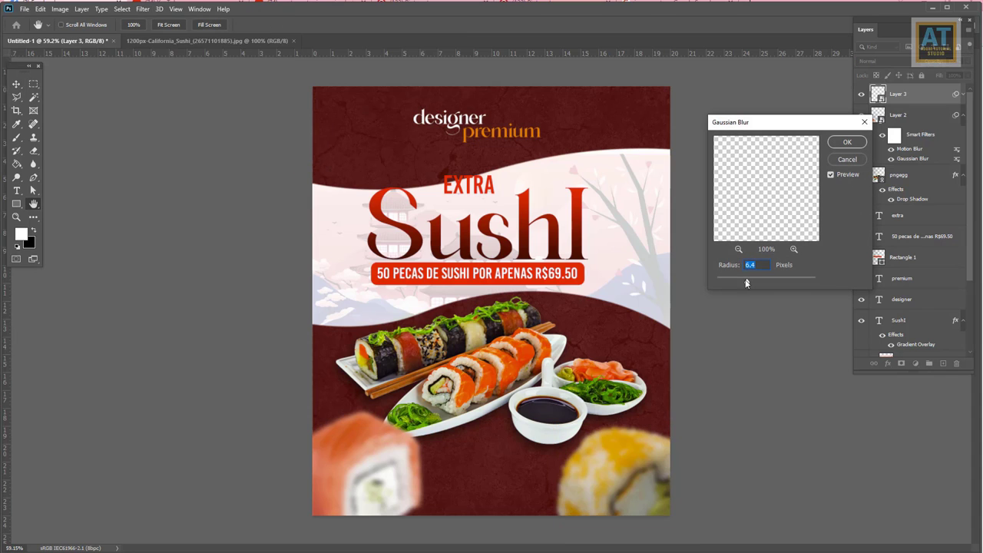
pyautogui.moveTo(748, 280); pyautogui.dragTo(758, 281)
pyautogui.press('Return')
pyautogui.press('v')
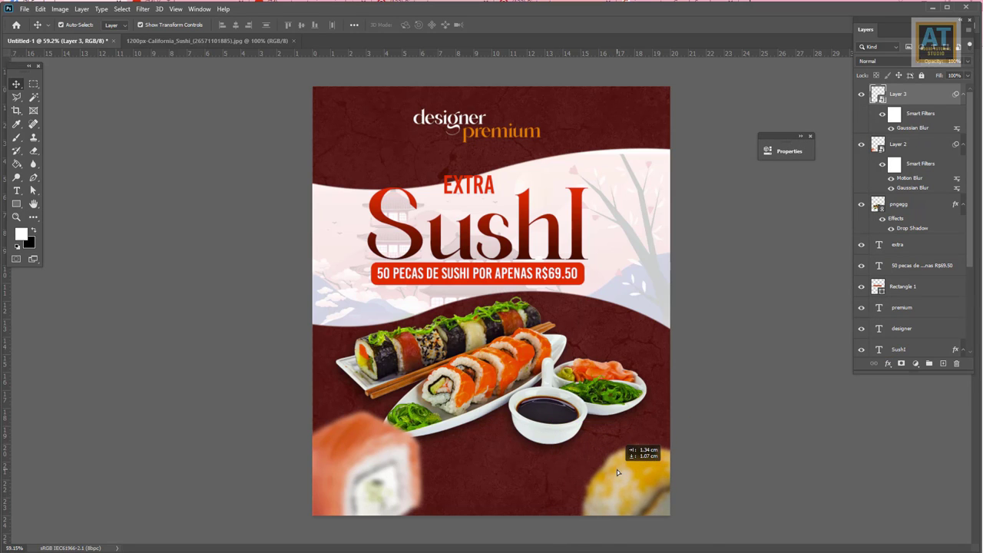
# Open the sushi_winter2017.jpg image as a new document
pyautogui.click(269, 332)
pyautogui.scroll(-1, 269, 331)
pyautogui.click(23, 8)
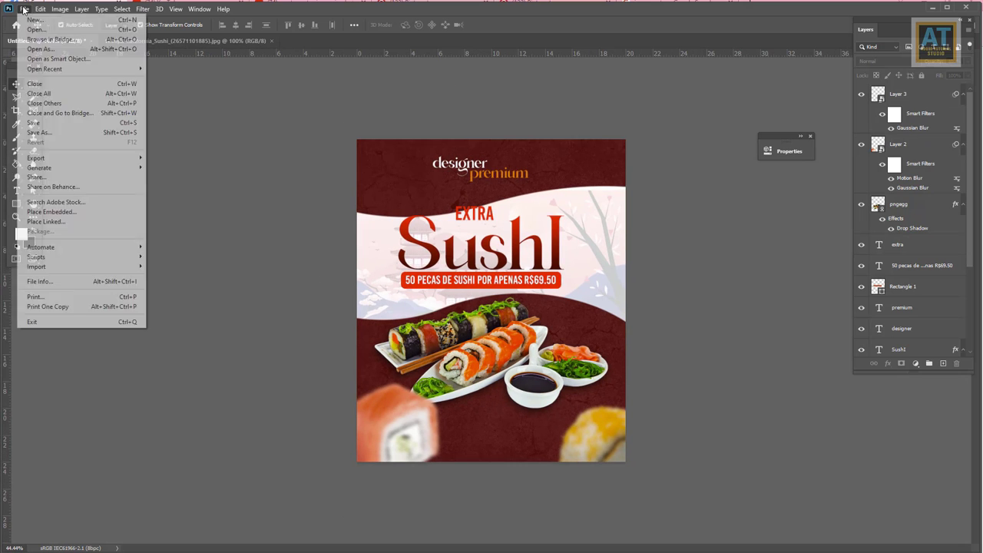
pyautogui.click(36, 30)
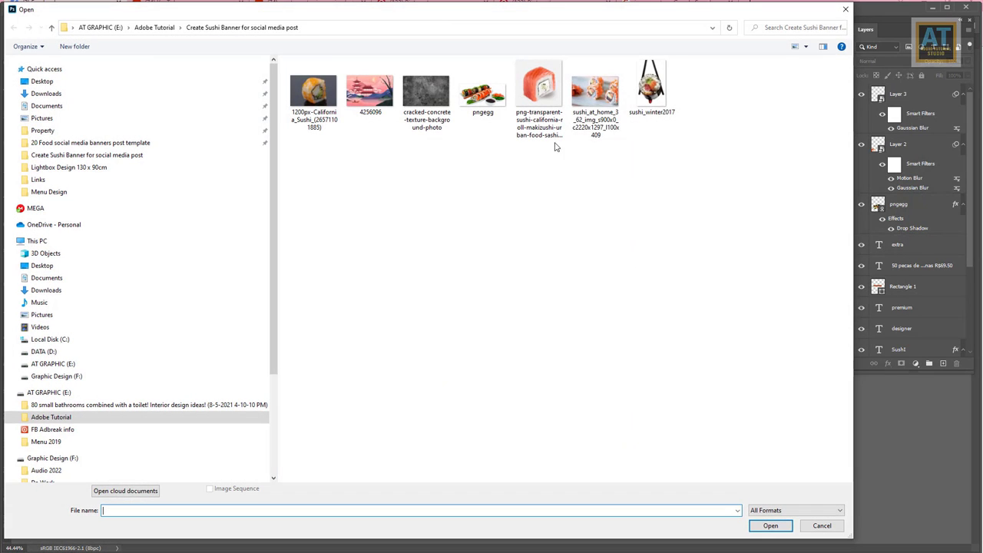
pyautogui.click(652, 92)
pyautogui.press('Return')
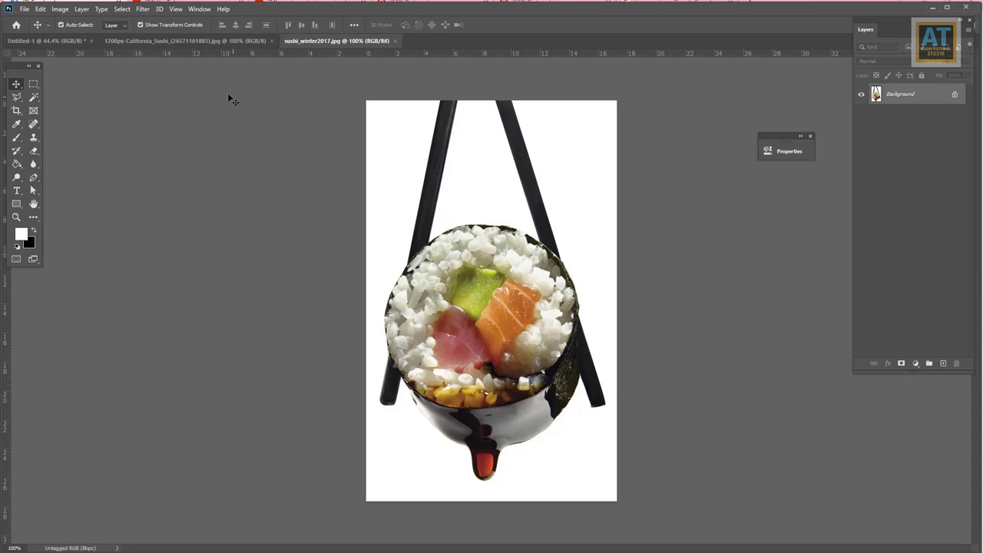
# Select the sushi and chopsticks with Select Subject, trimming the bowl's lower left with Quick Selection
pyautogui.click(101, 8)
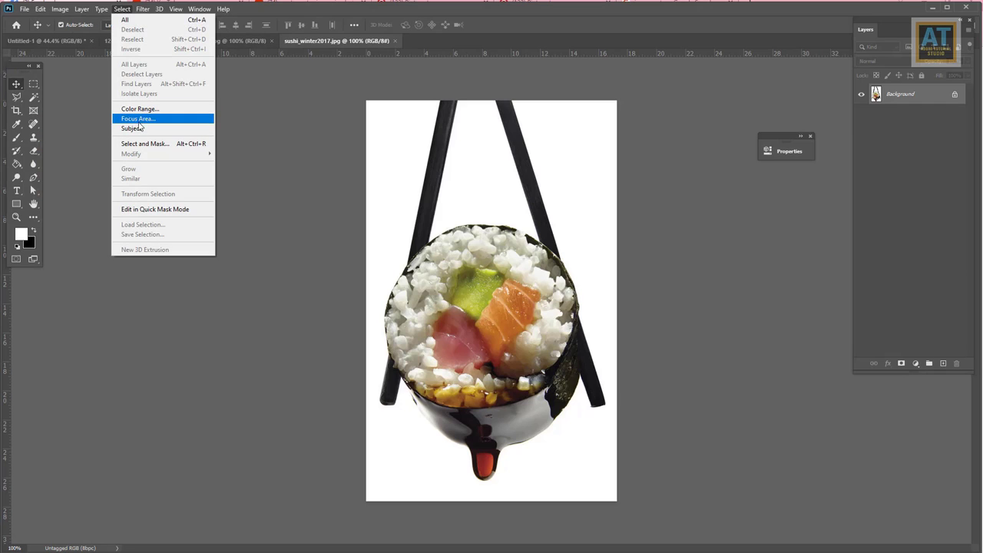
pyautogui.click(154, 128)
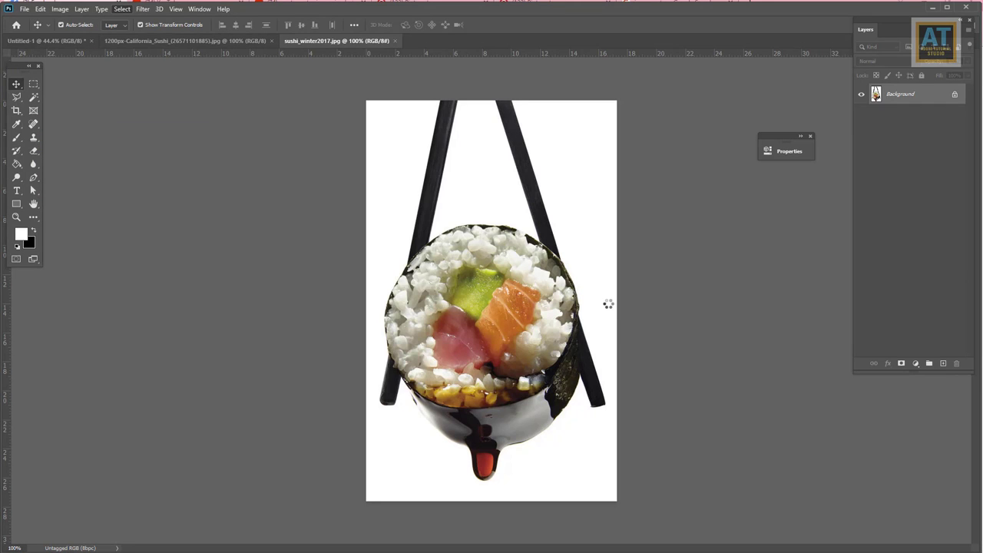
pyautogui.rightClick(33, 97)
pyautogui.click(77, 100)
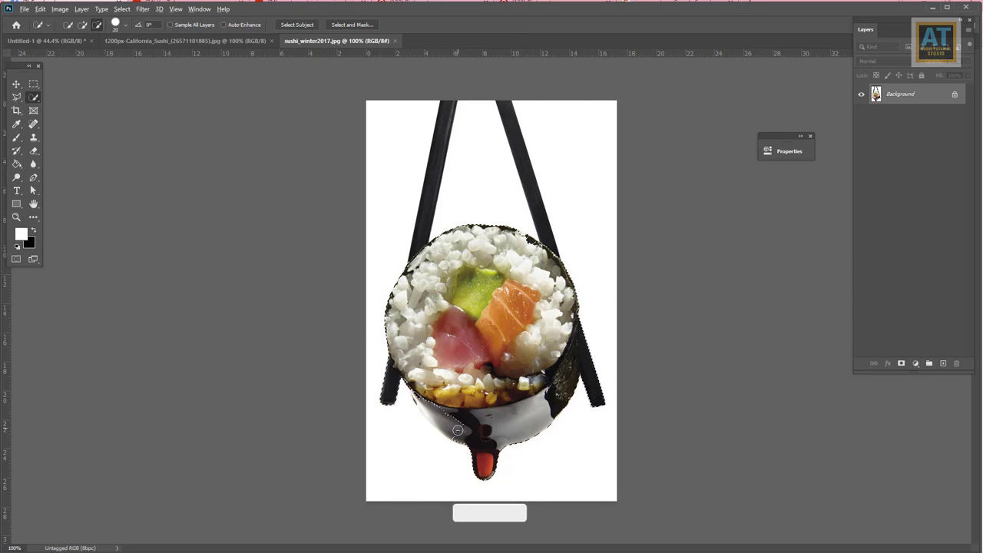
pyautogui.keyDown('alt'); pyautogui.click(459, 431); pyautogui.keyUp('alt')
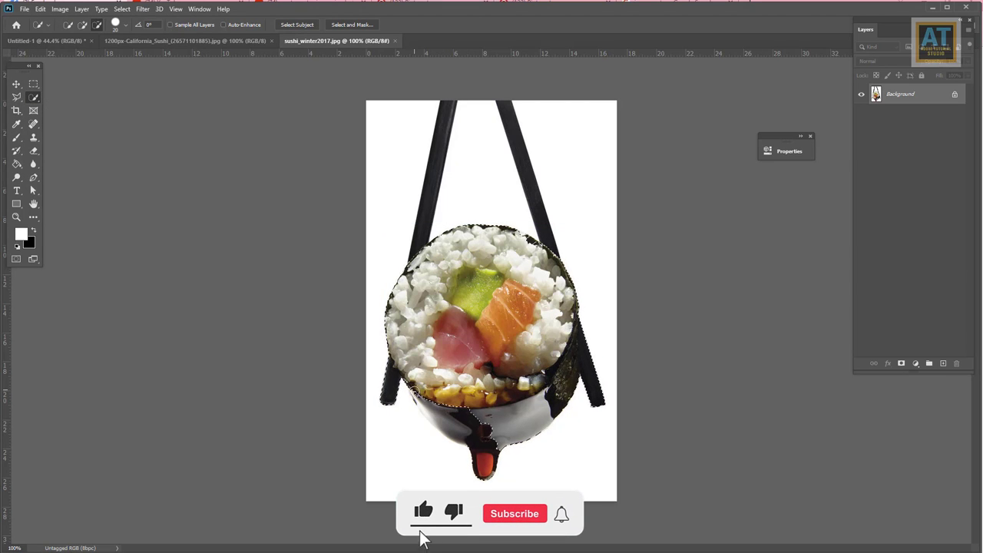
# Refine the selection edge along the bowl and around the sushi roll
pyautogui.scroll(2, 486, 439)
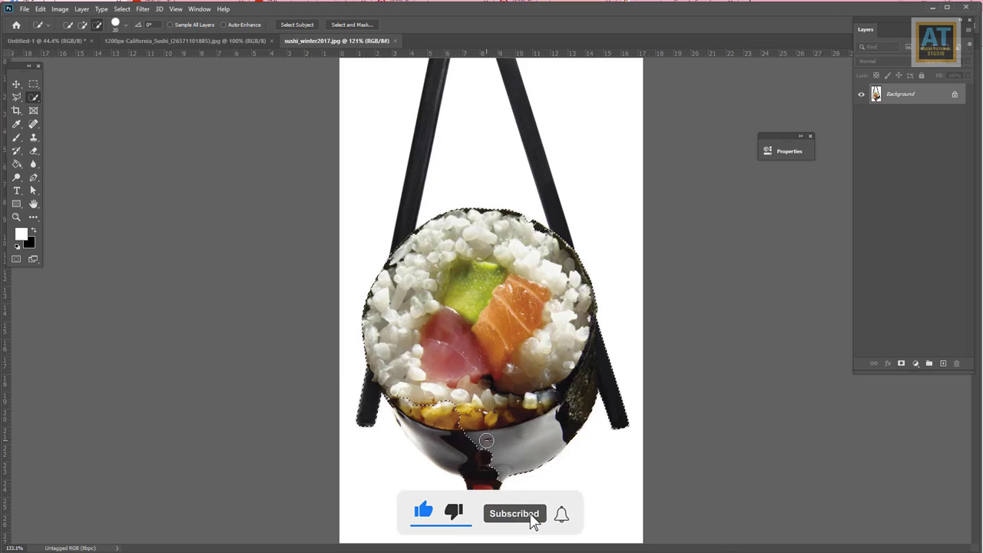
pyautogui.scroll(4, 486, 440)
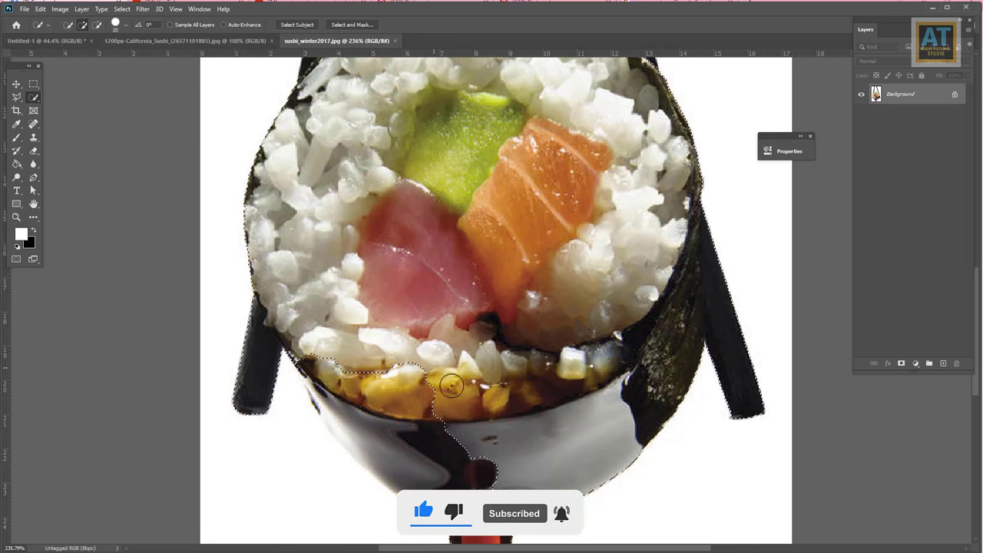
pyautogui.moveTo(478, 467)
pyautogui.mouseDown()
pyautogui.moveTo(423, 454)
pyautogui.moveTo(353, 392)
pyautogui.mouseUp()
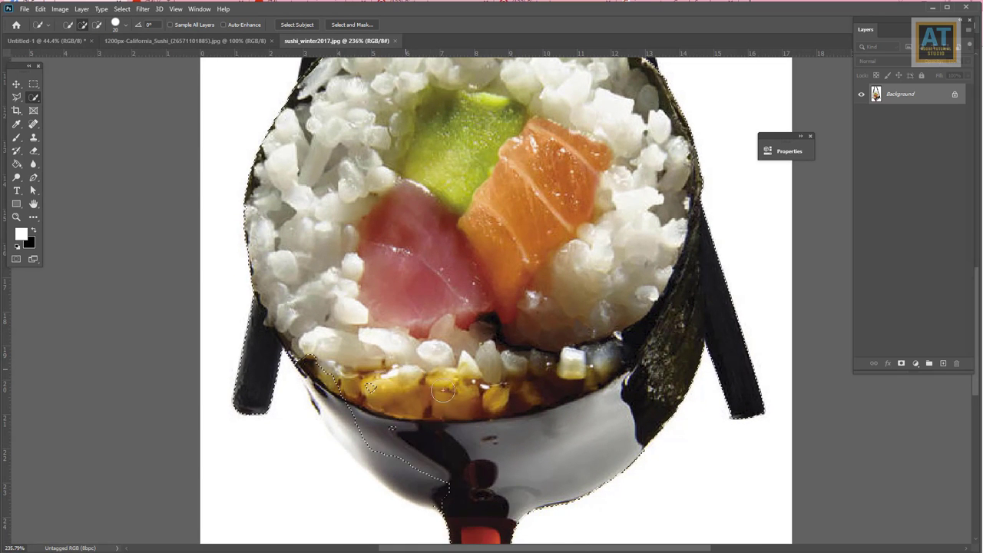
pyautogui.moveTo(407, 471); pyautogui.dragTo(301, 351)
pyautogui.scroll(-5, 461, 384)
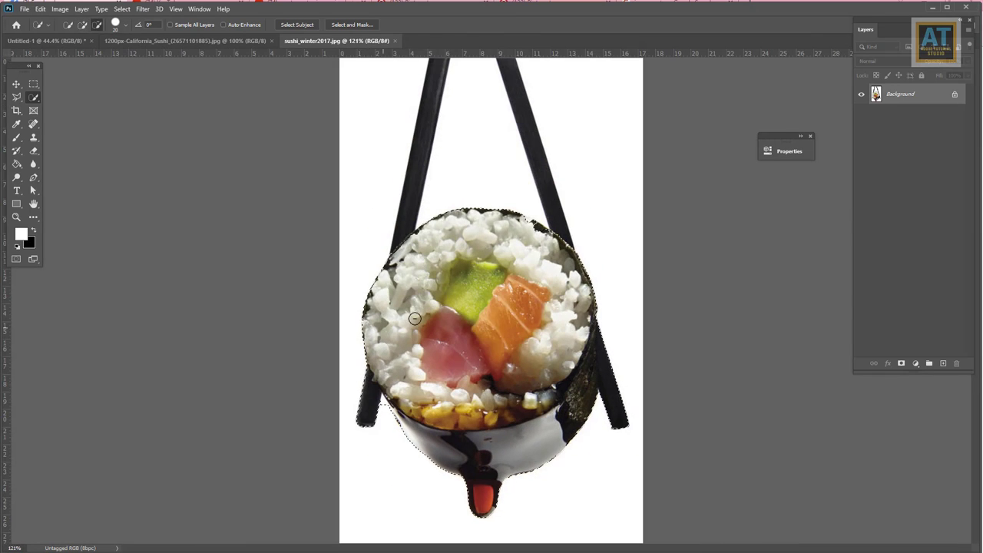
pyautogui.scroll(-1, 498, 171)
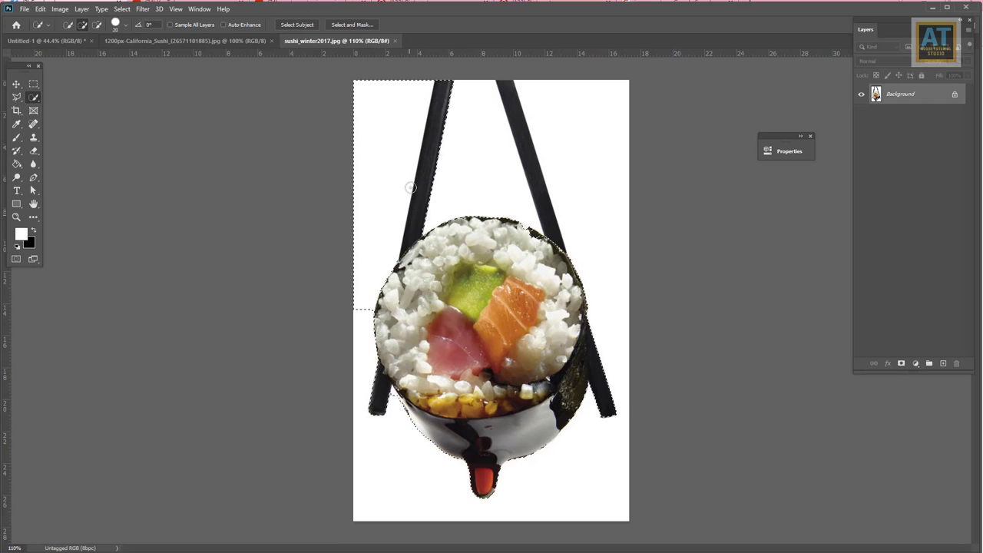
pyautogui.moveTo(411, 188); pyautogui.dragTo(471, 256)
pyautogui.hotkey('ctrl', 'z')
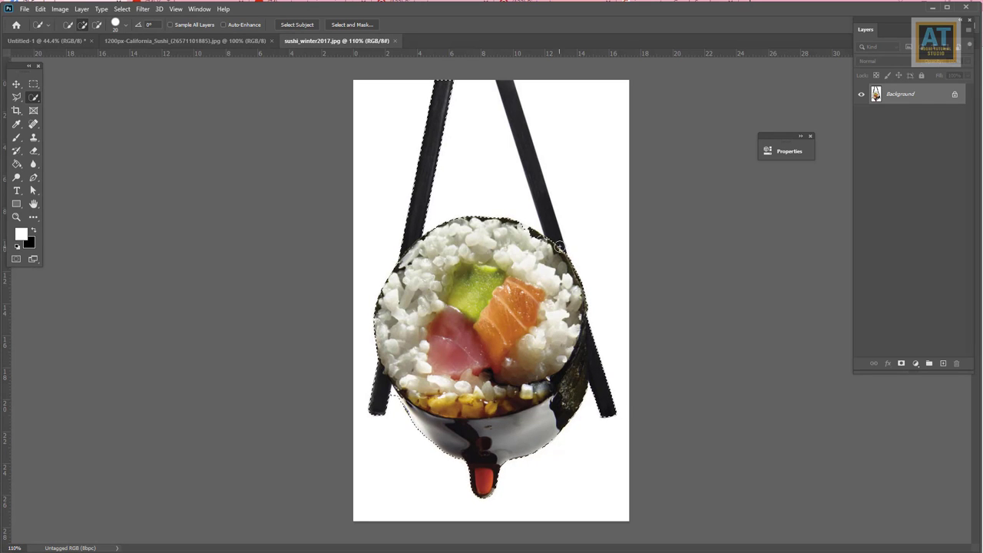
# Mask away the white background outside the selected sushi and chopsticks
pyautogui.press('v')
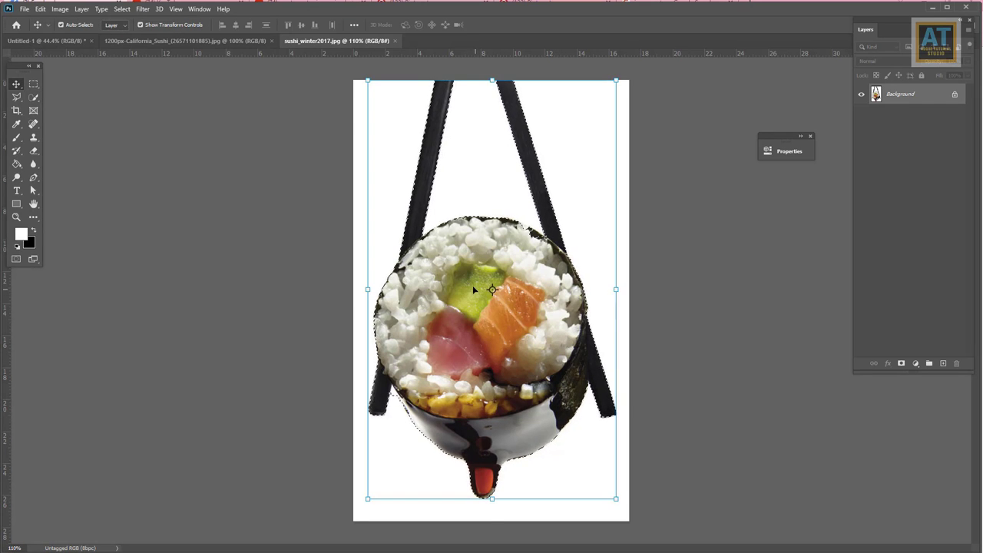
pyautogui.hotkey('ctrl', 'BackSpace')
pyautogui.click(63, 38)
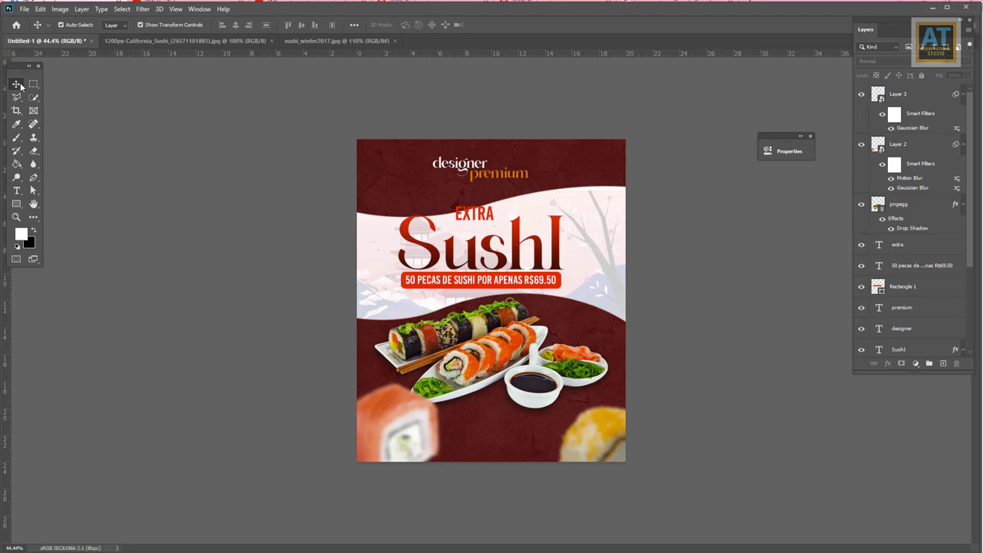
# Move the cut-out sushi into the poster and convert it to a Smart Object
pyautogui.click(346, 41)
pyautogui.moveTo(551, 316)
pyautogui.mouseDown()
pyautogui.moveTo(436, 247)
pyautogui.moveTo(602, 185)
pyautogui.mouseUp()
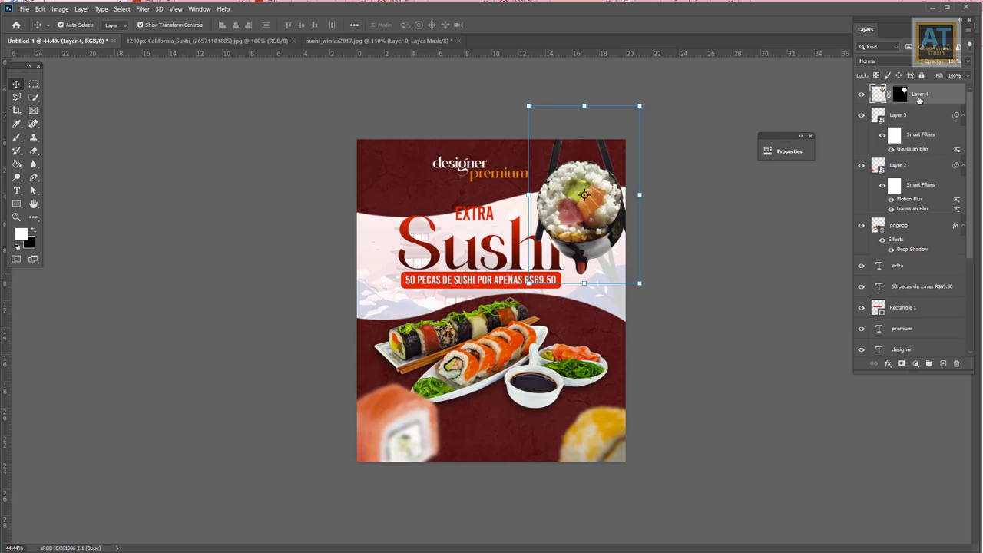
pyautogui.rightClick(919, 100)
pyautogui.click(875, 231)
# Scale the chopstick sushi to about 59% and place it in the top-right corner
pyautogui.scroll(3, 542, 275)
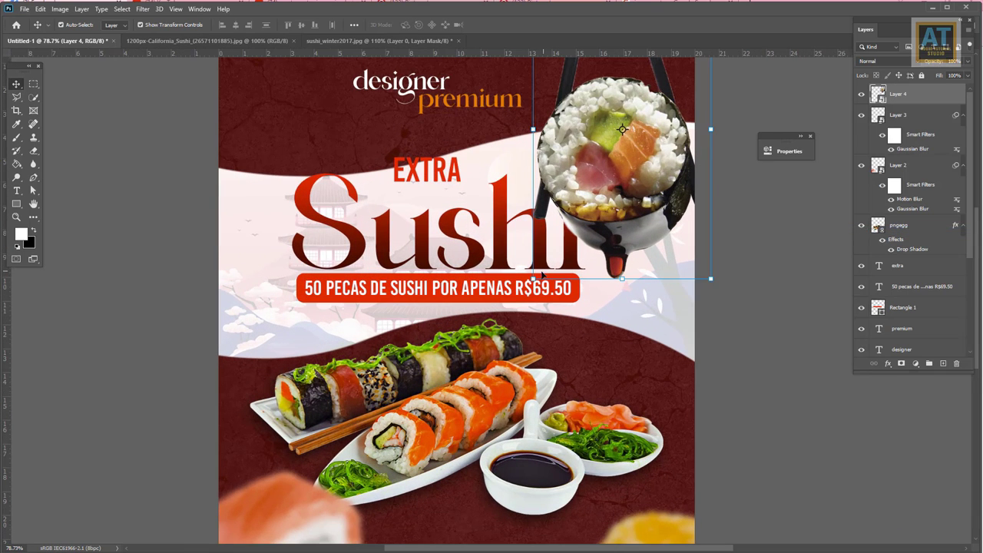
pyautogui.moveTo(533, 279)
pyautogui.mouseDown()
pyautogui.moveTo(570, 218)
pyautogui.moveTo(519, 363)
pyautogui.mouseUp()
pyautogui.moveTo(565, 209)
pyautogui.mouseDown()
pyautogui.moveTo(582, 193)
pyautogui.moveTo(575, 174)
pyautogui.mouseUp()
pyautogui.moveTo(547, 278); pyautogui.dragTo(549, 284)
pyautogui.click(493, 25)
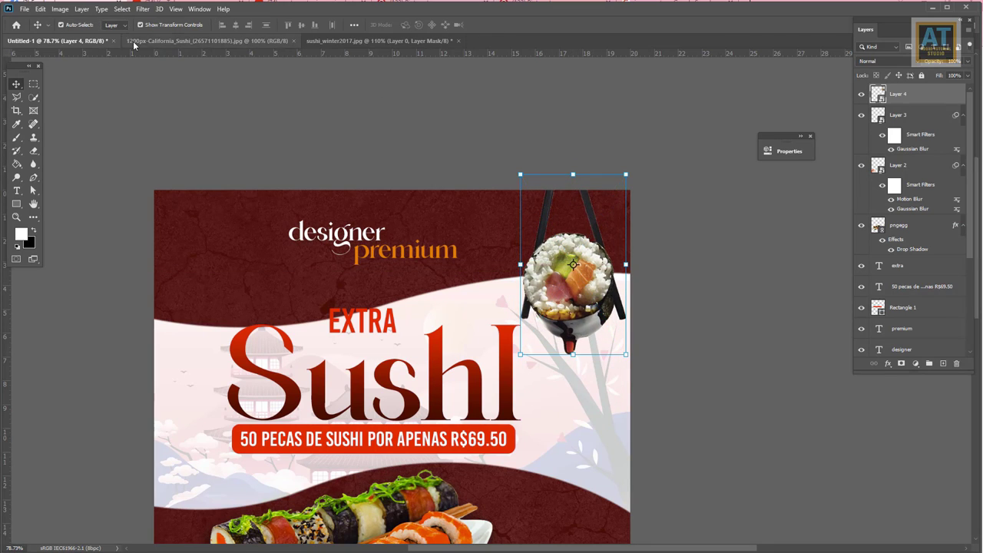
# Apply a Gaussian Blur with radius 2.5 to the chopstick sushi
pyautogui.click(143, 8)
pyautogui.moveTo(163, 124)
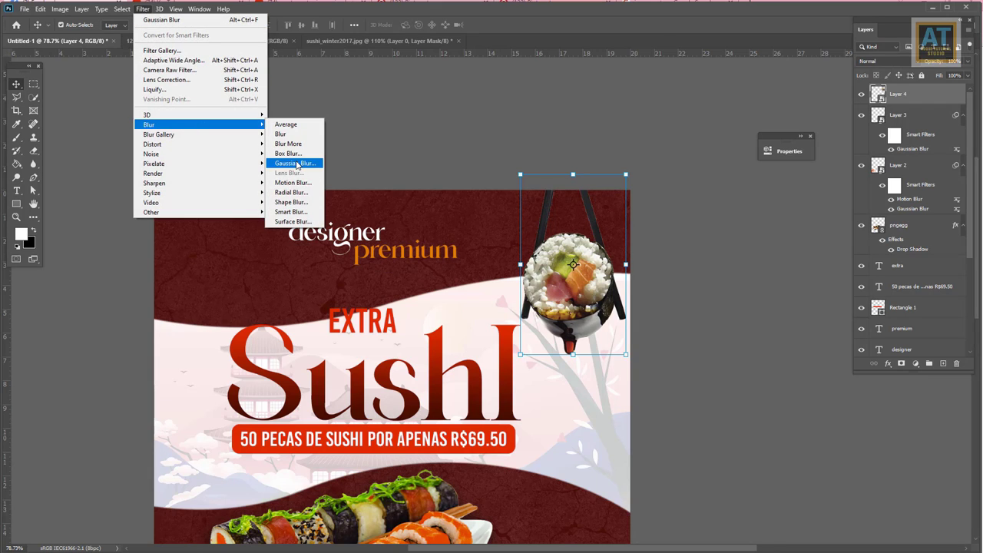
pyautogui.click(296, 164)
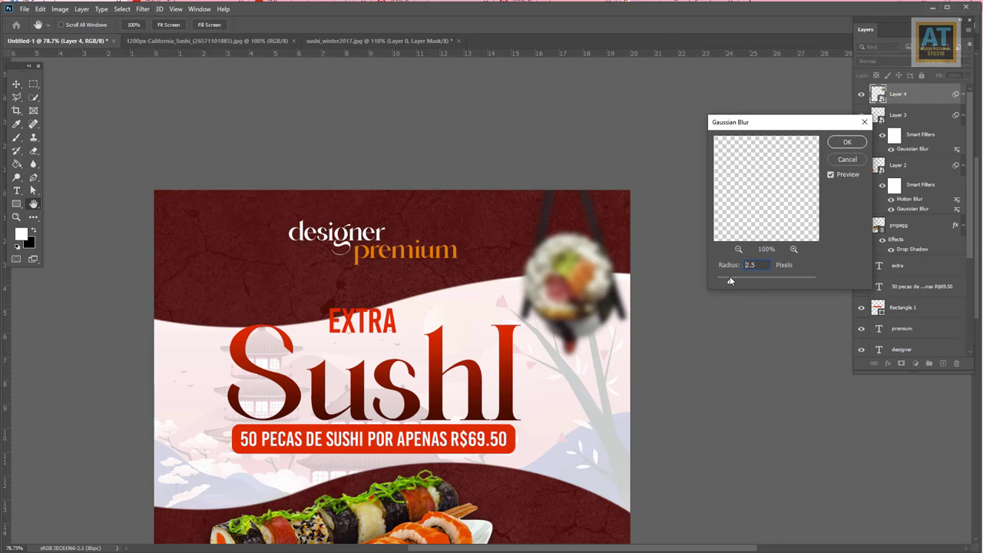
pyautogui.moveTo(729, 280); pyautogui.dragTo(729, 281)
pyautogui.click(846, 142)
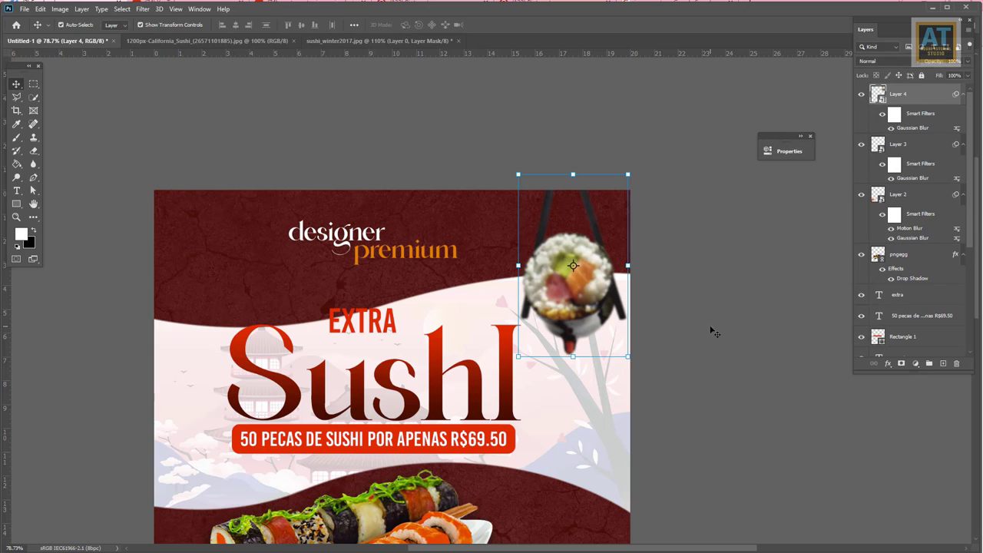
pyautogui.hotkey('ctrl', '0')
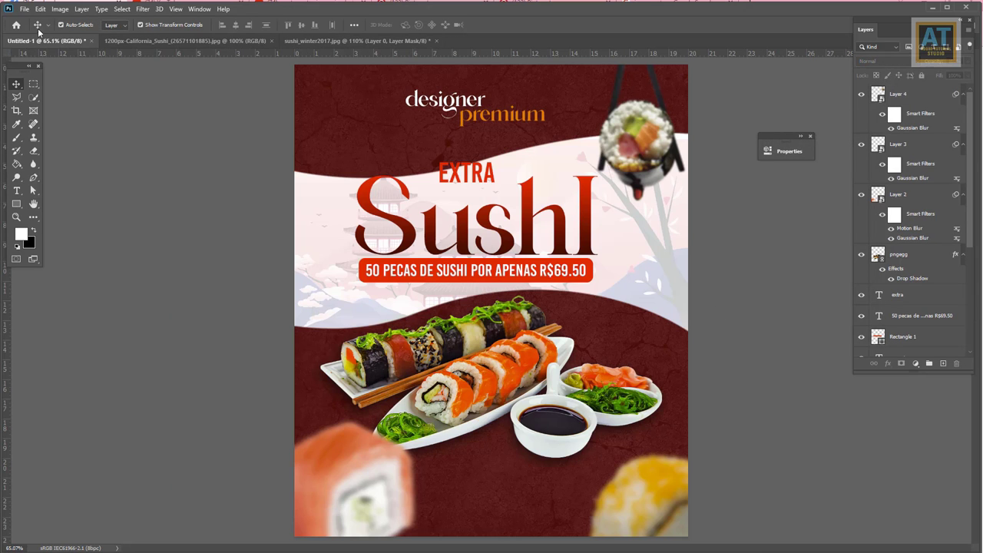
# Open the sushi_at_home photo of orange roe-coated sushi rolls
pyautogui.click(24, 9)
pyautogui.click(34, 31)
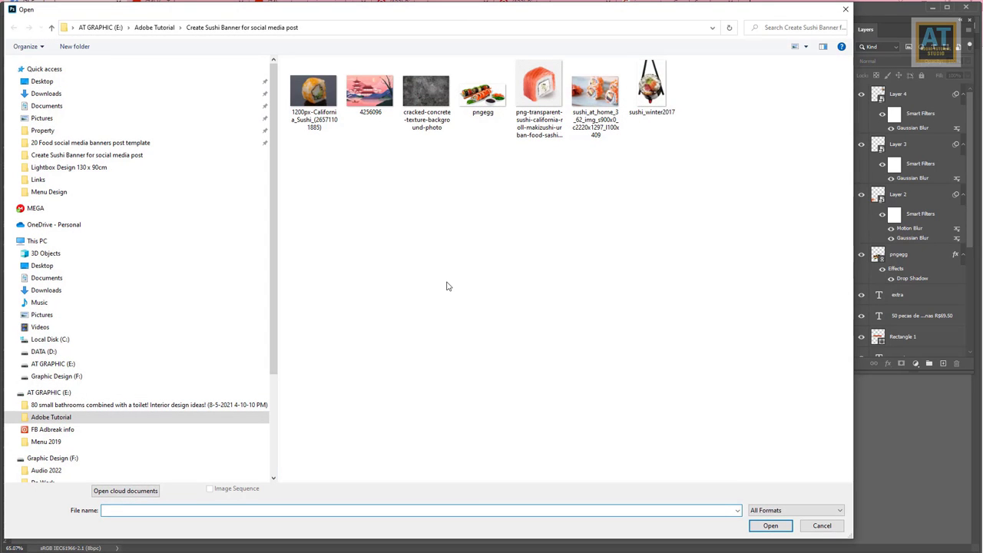
pyautogui.doubleClick(594, 91)
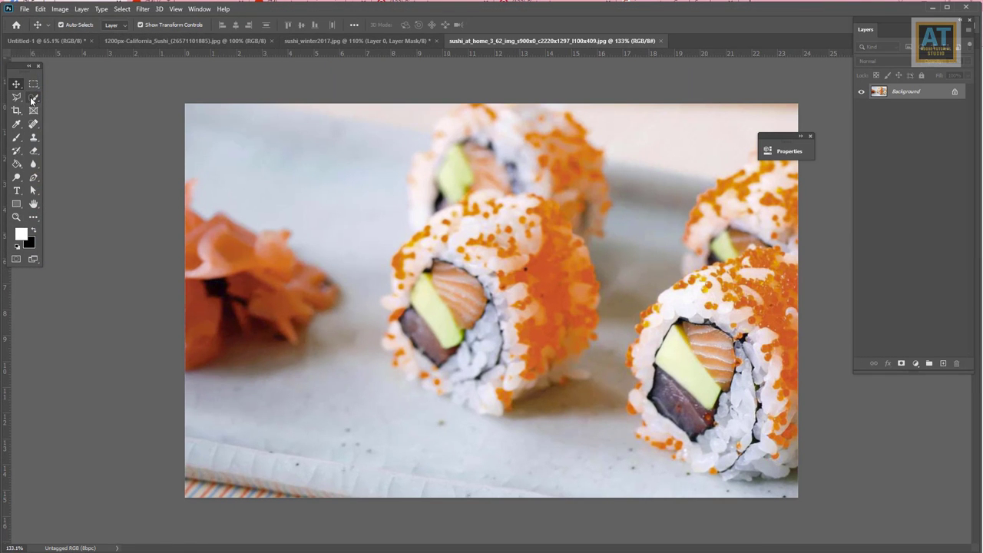
# Quick-select the centre roll and drag it onto the poster's top-left
pyautogui.click(32, 99)
pyautogui.moveTo(478, 224)
pyautogui.mouseDown()
pyautogui.moveTo(536, 221)
pyautogui.moveTo(471, 204)
pyautogui.moveTo(417, 259)
pyautogui.moveTo(433, 381)
pyautogui.moveTo(492, 403)
pyautogui.moveTo(526, 384)
pyautogui.moveTo(405, 356)
pyautogui.mouseUp()
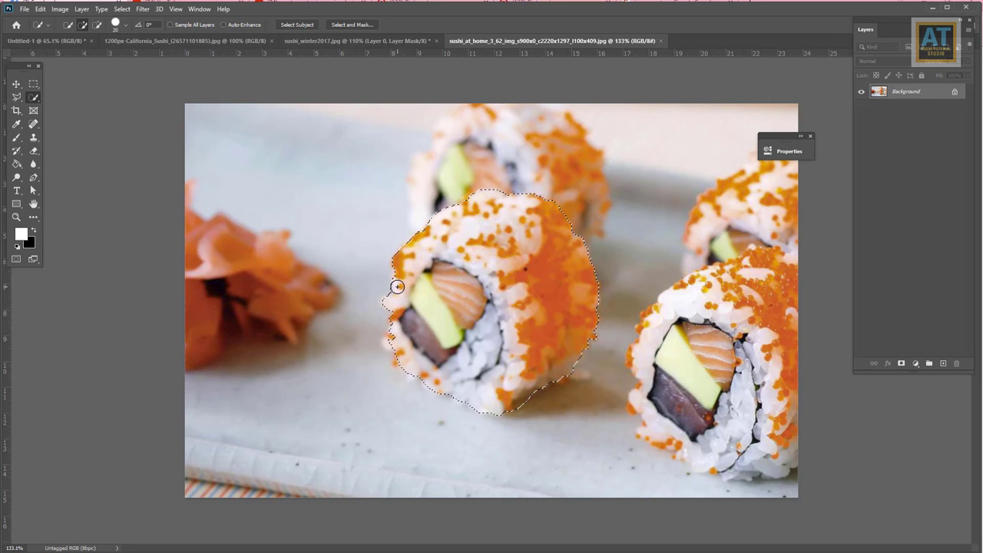
pyautogui.click(15, 84)
pyautogui.moveTo(445, 307)
pyautogui.mouseDown()
pyautogui.moveTo(54, 39)
pyautogui.moveTo(400, 161)
pyautogui.moveTo(340, 161)
pyautogui.mouseUp()
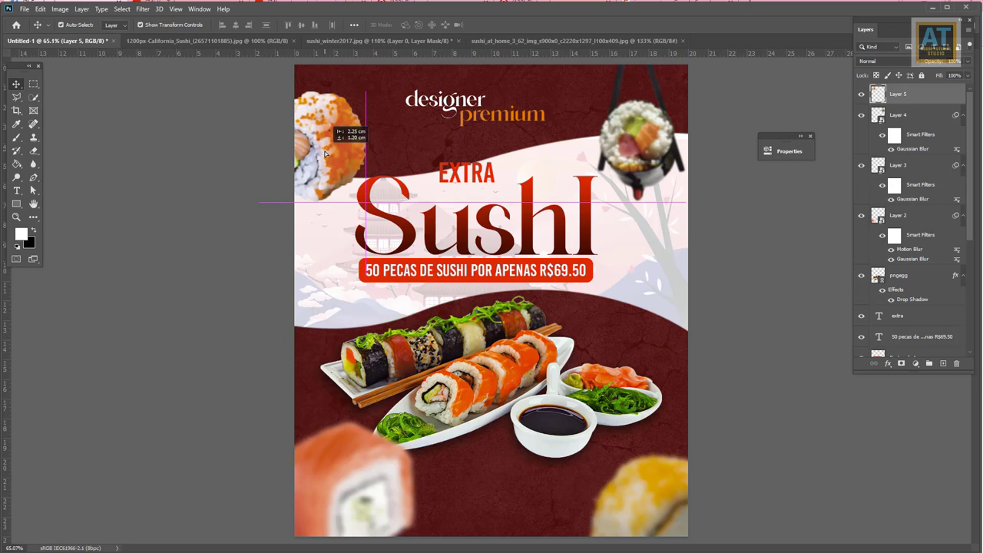
# Apply a Motion Blur at -28° angle and 43 px distance to the top-left roll
pyautogui.click(142, 8)
pyautogui.moveTo(149, 125)
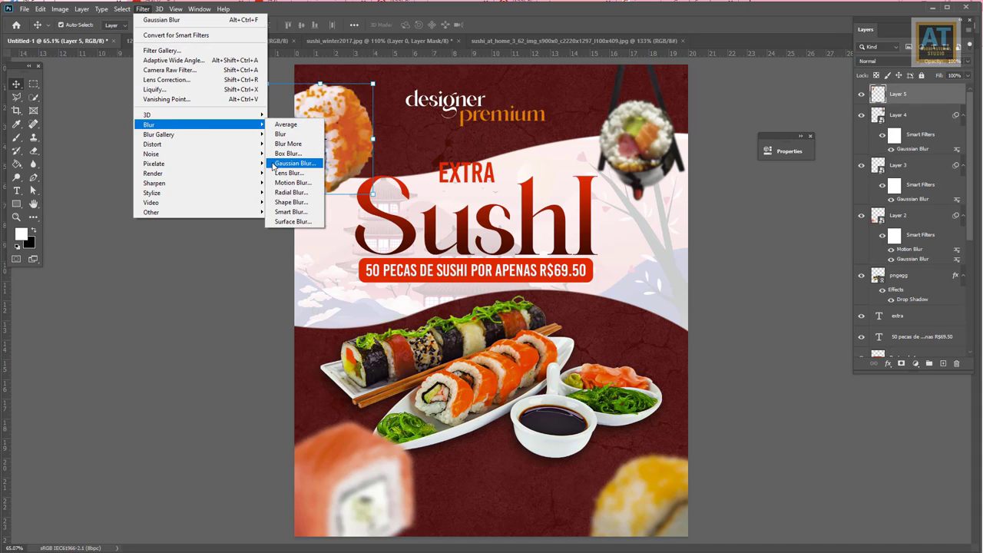
pyautogui.click(290, 182)
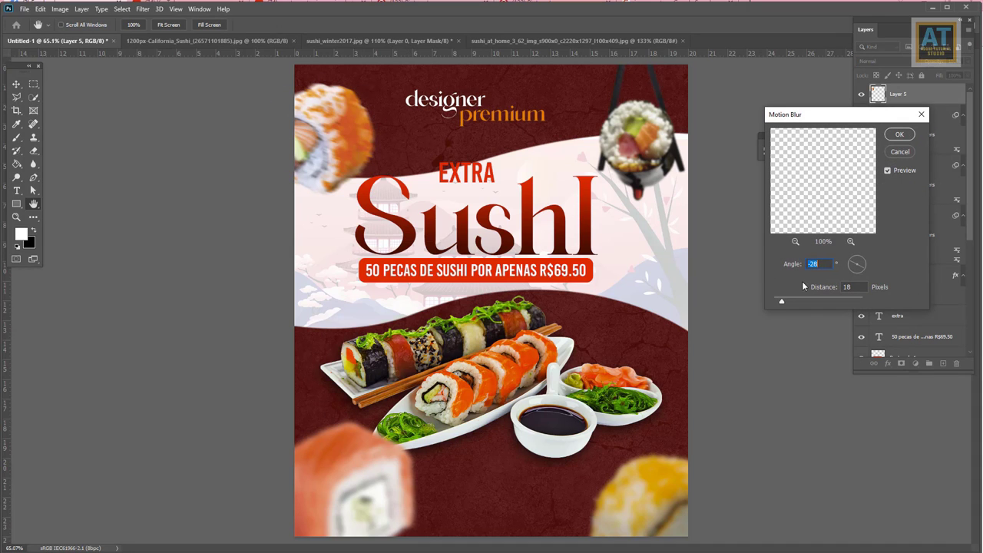
pyautogui.moveTo(782, 301); pyautogui.dragTo(794, 304)
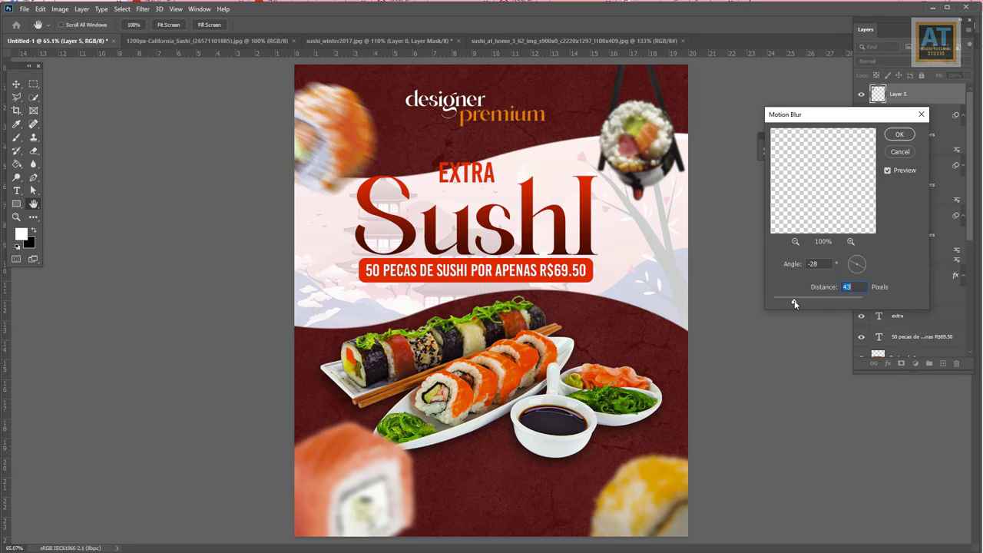
pyautogui.click(899, 135)
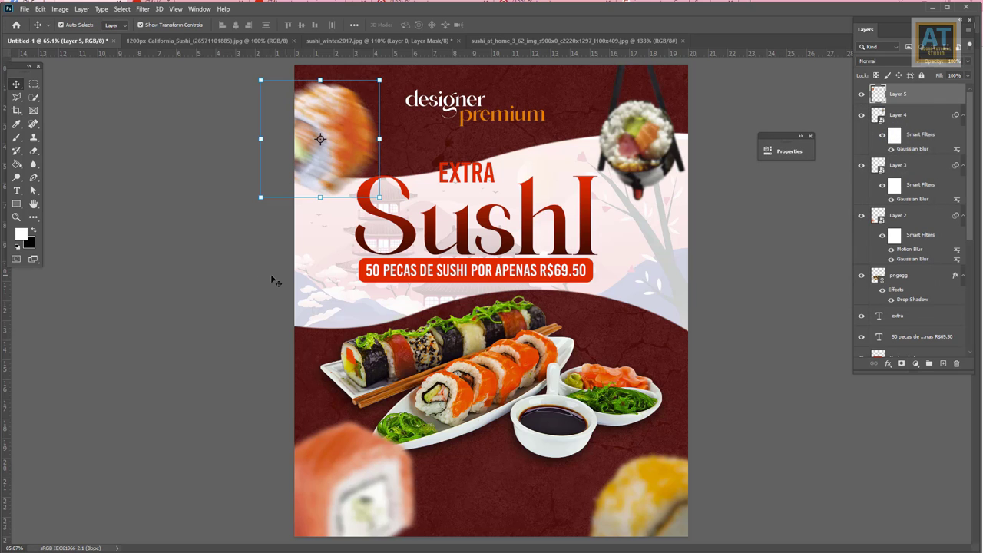
# Duplicate the price text line and place the copy near the poster bottom
pyautogui.scroll(2, 466, 427)
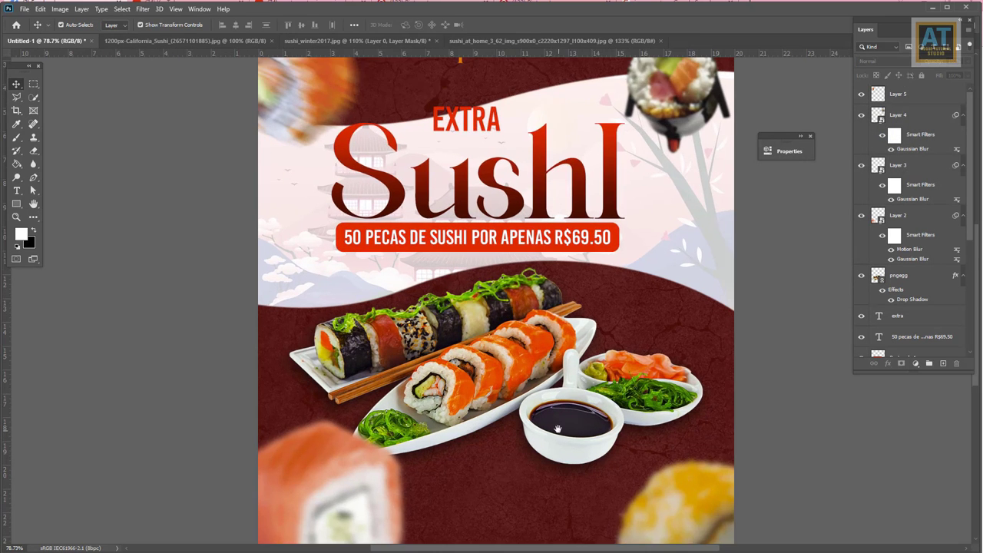
pyautogui.scroll(2, 466, 427)
pyautogui.scroll(1, 482, 133)
pyautogui.click(482, 123)
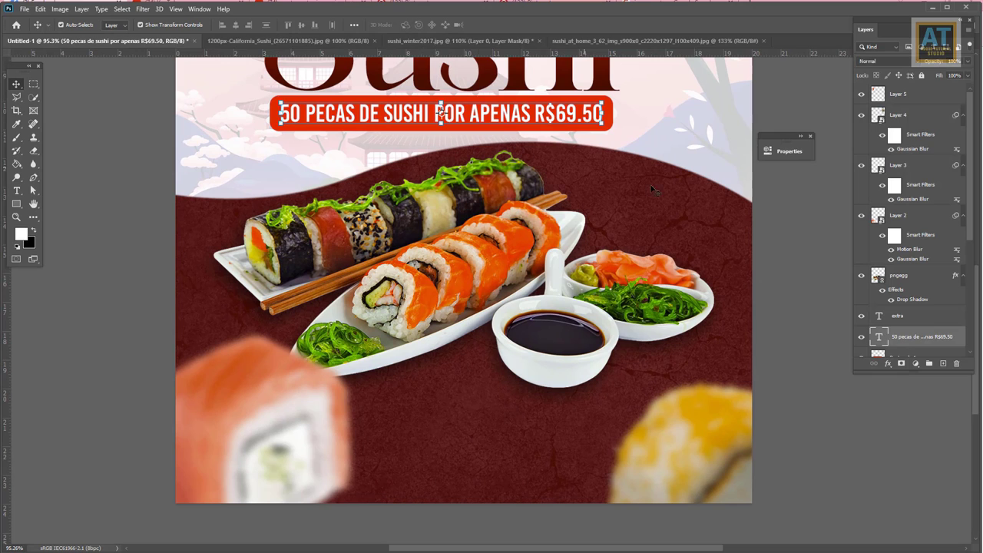
pyautogui.scroll(-1, 903, 339)
pyautogui.hotkey('ctrl', 'j')
pyautogui.moveTo(496, 123); pyautogui.dragTo(540, 470)
# Retype the copy as 'PECA PELO DELIVERY:' with the phone number, smaller and centred
pyautogui.press('t')
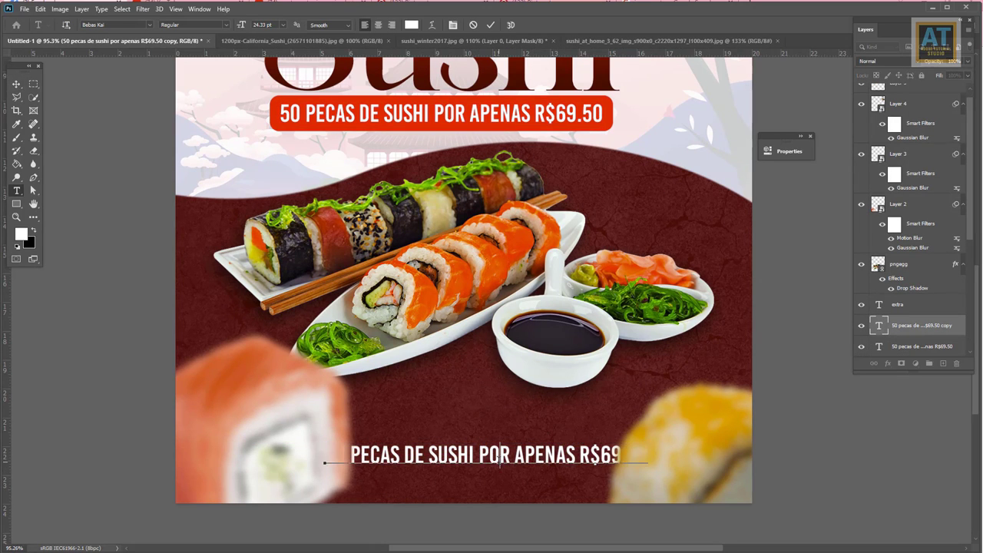
pyautogui.tripleClick(497, 456)
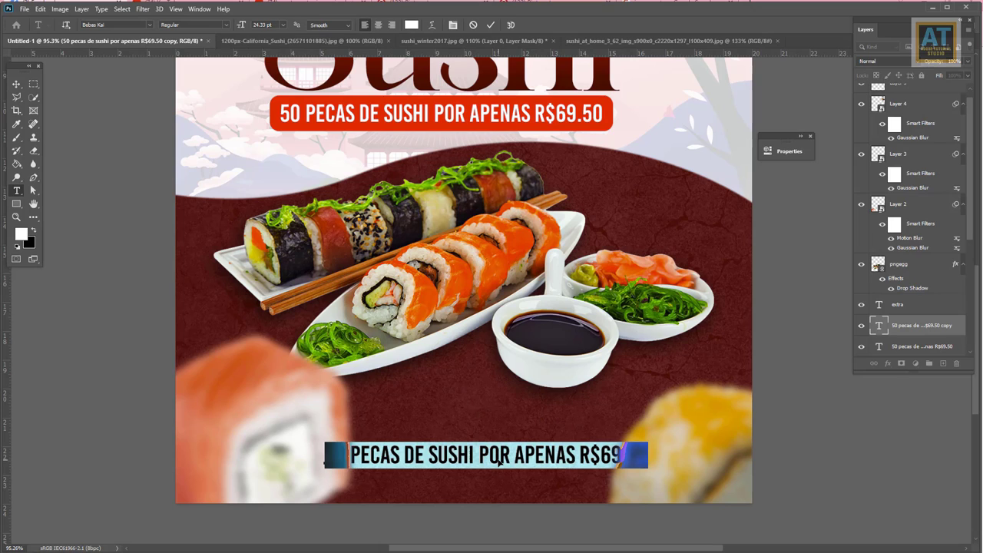
pyautogui.write('CA PELO DELIVERY: (012) 345 678')
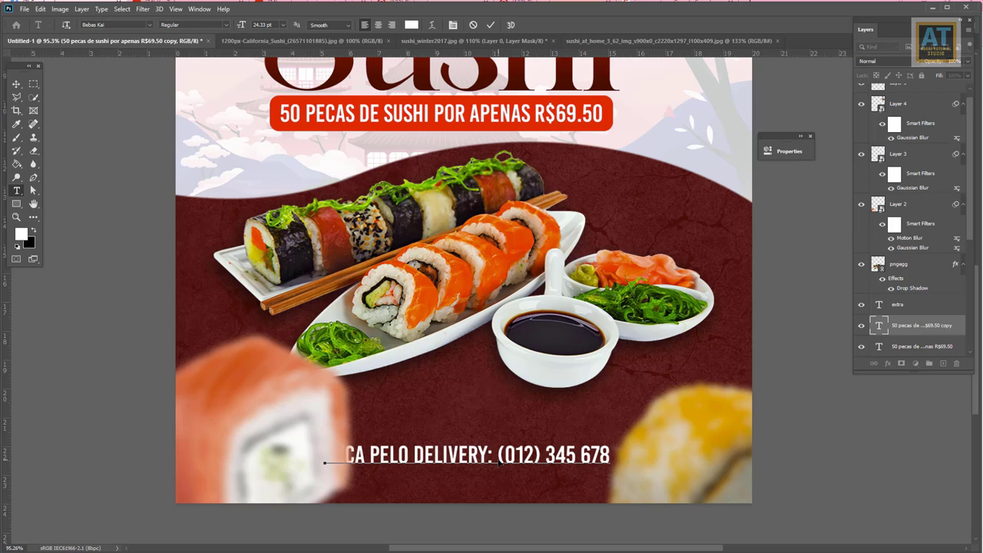
pyautogui.hotkey('ctrl', 'a')
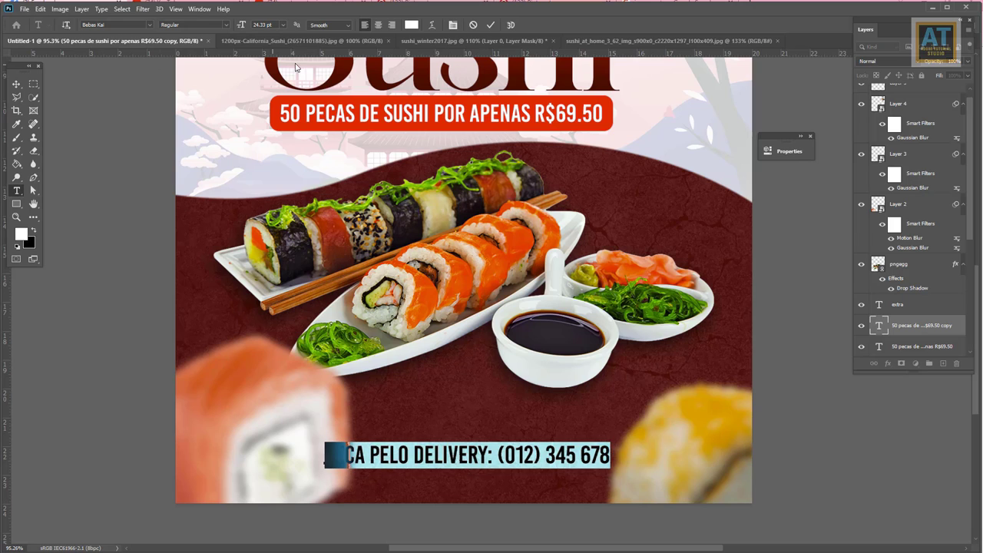
pyautogui.moveTo(243, 25); pyautogui.dragTo(223, 25)
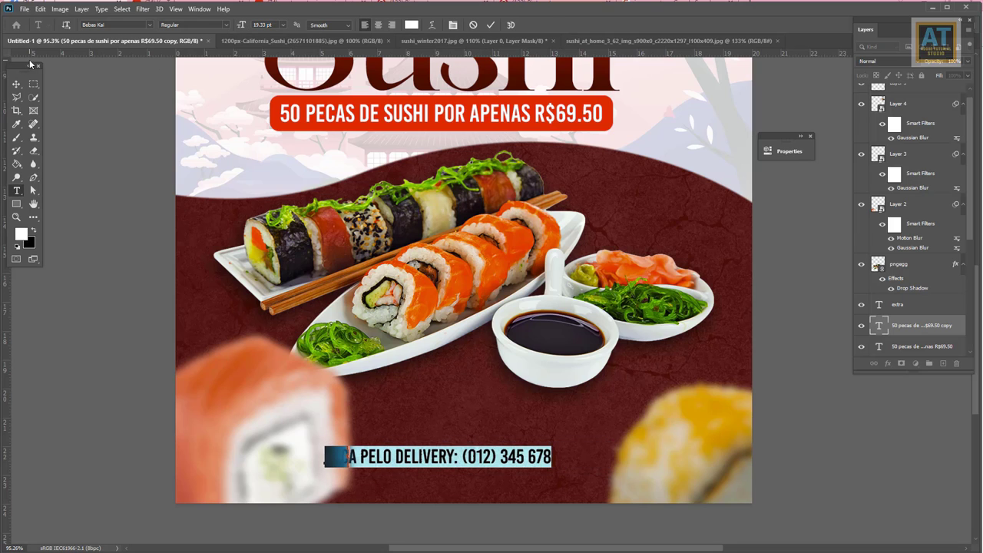
pyautogui.hotkey('ctrl', 'Return')
pyautogui.press('v')
pyautogui.moveTo(470, 466); pyautogui.dragTo(519, 461)
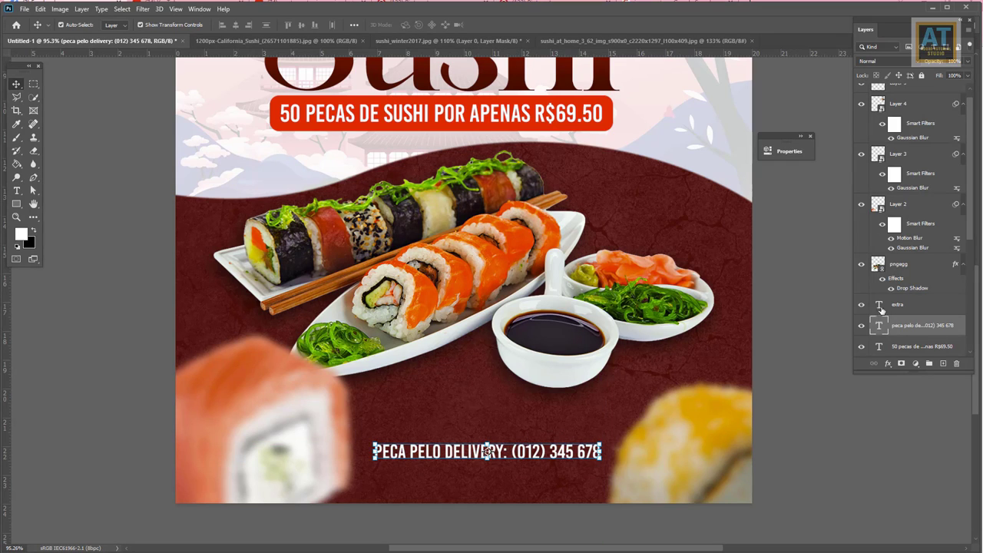
pyautogui.moveTo(900, 326); pyautogui.dragTo(943, 364)
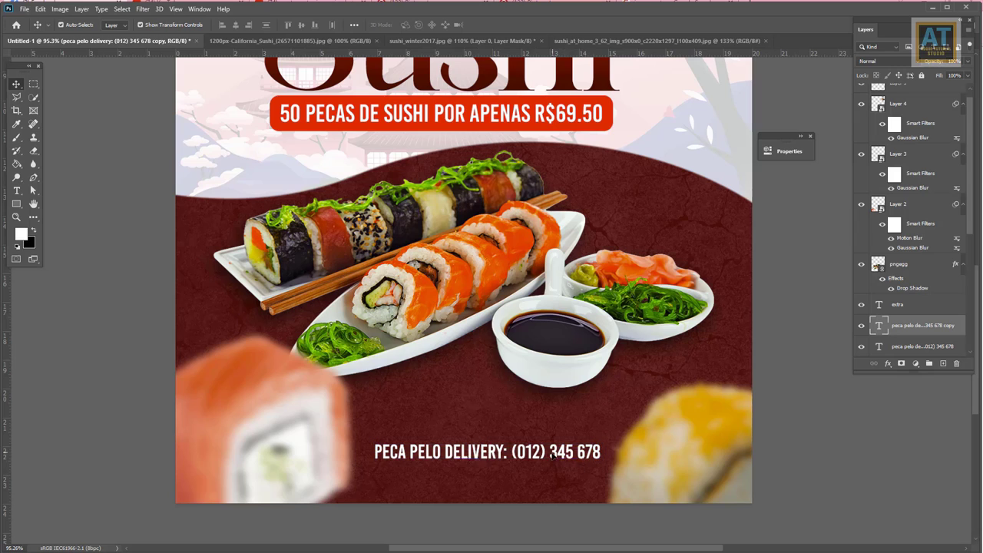
pyautogui.moveTo(486, 452); pyautogui.dragTo(487, 484)
pyautogui.doubleClick(487, 484)
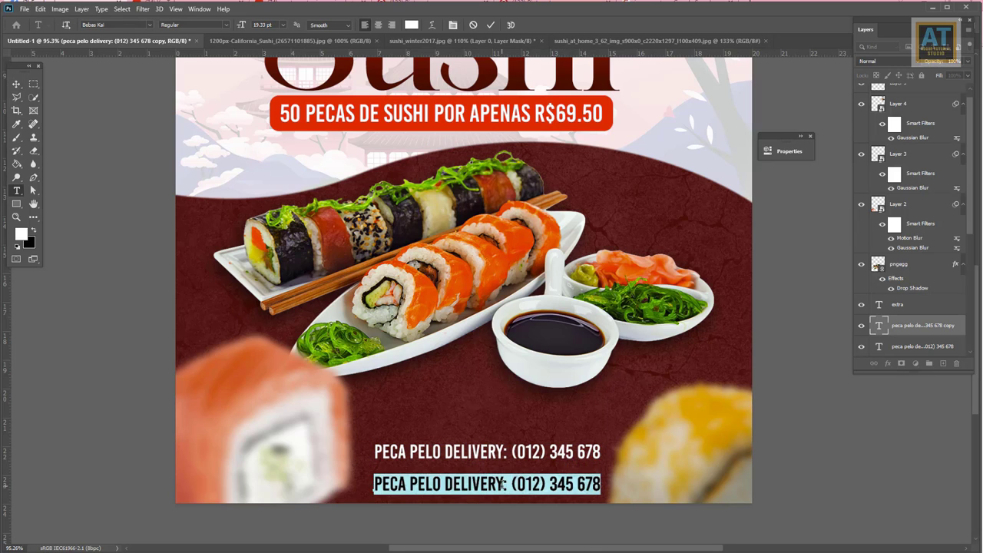
pyautogui.write('www')
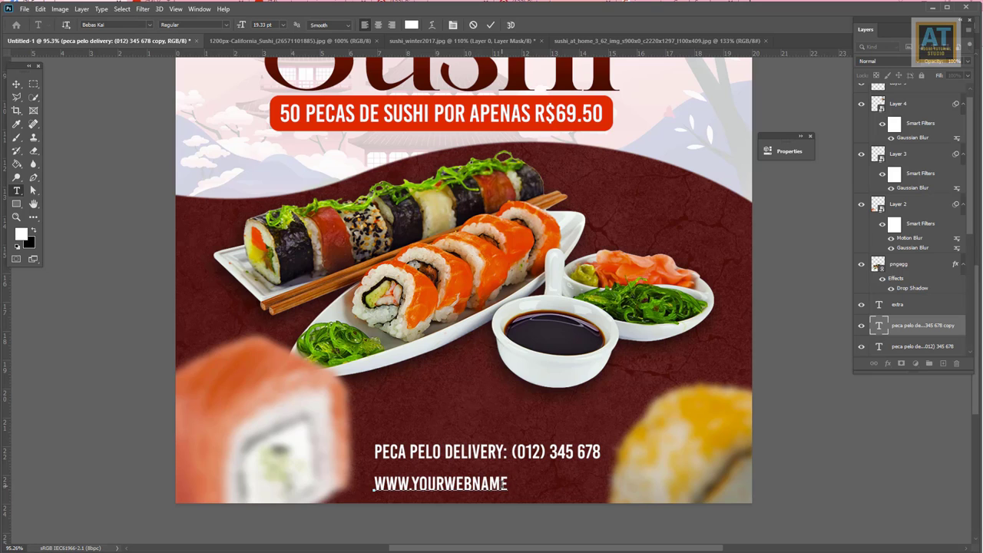
pyautogui.hotkey('ctrl', 'a')
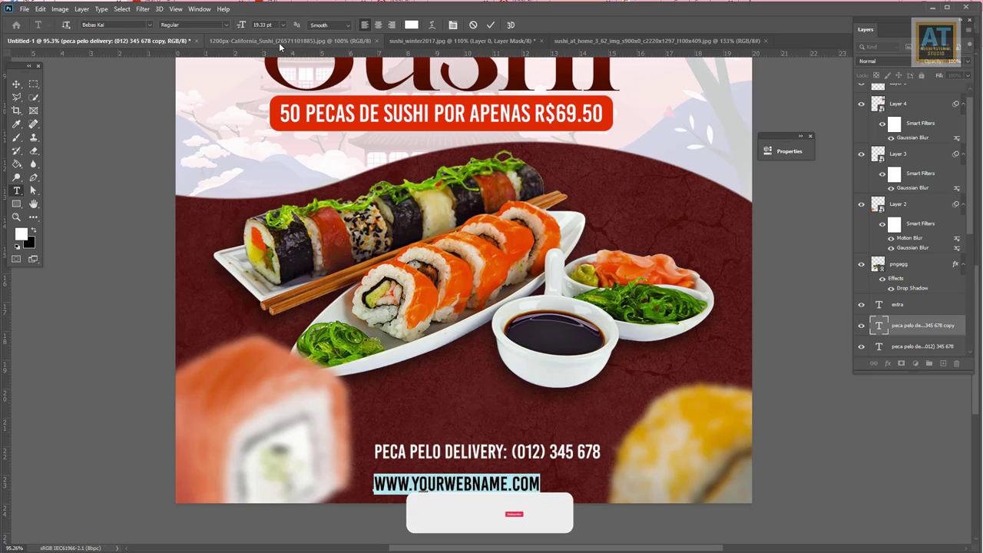
# Colour the web address orange e74f22 and centre it under the phone line
pyautogui.click(412, 24)
pyautogui.write('e74f22')
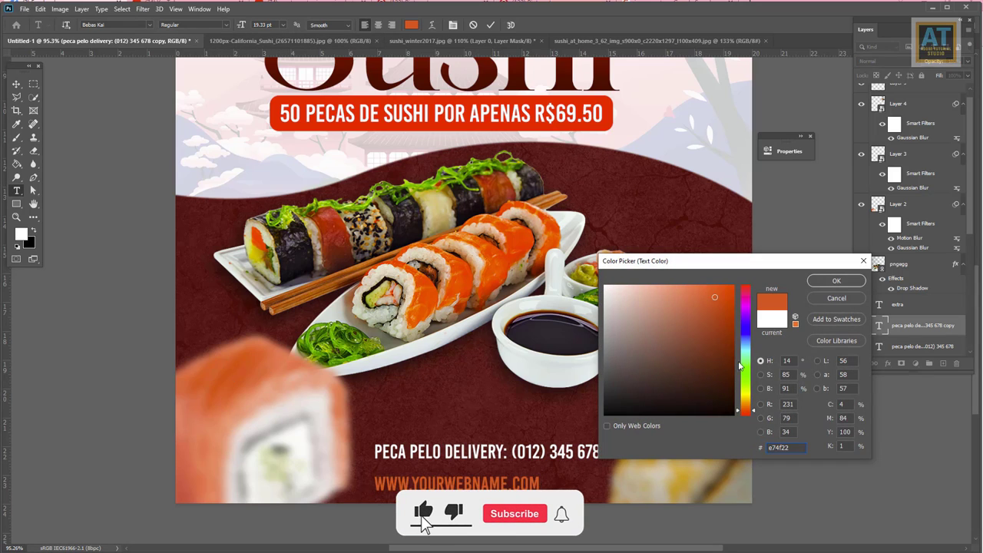
pyautogui.click(836, 281)
pyautogui.click(16, 83)
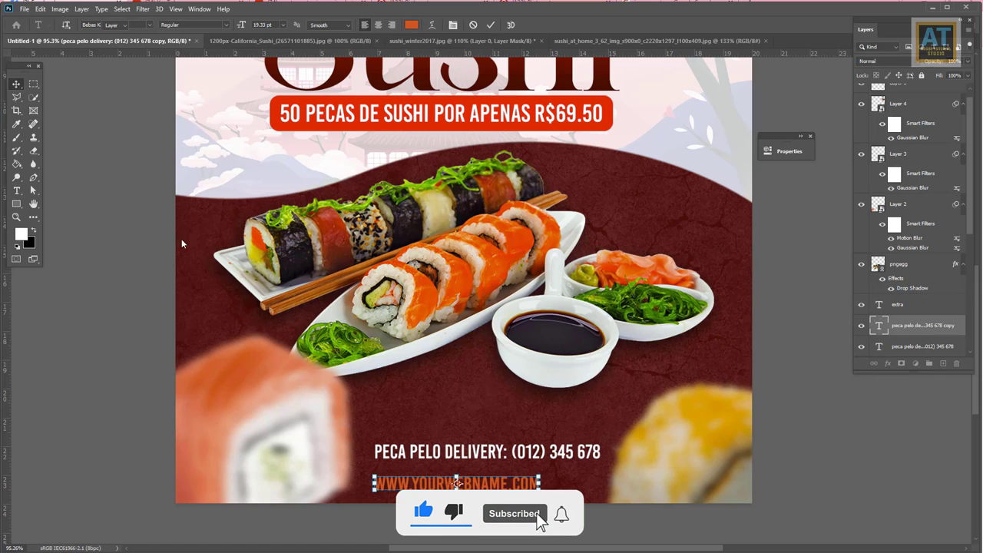
pyautogui.moveTo(430, 482); pyautogui.dragTo(459, 476)
pyautogui.keyDown('shift'); pyautogui.click(461, 451); pyautogui.keyUp('shift')
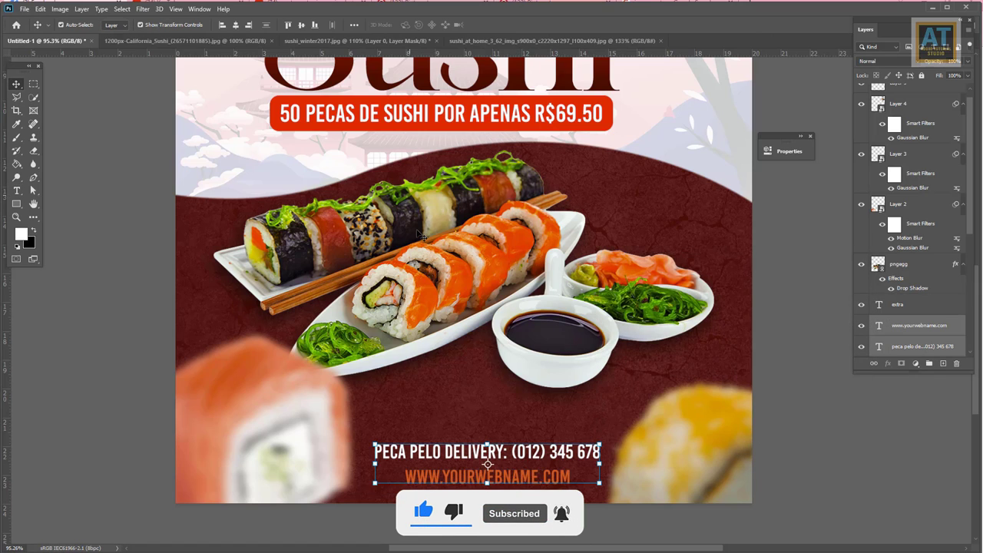
pyautogui.hotkey('ctrl', '0')
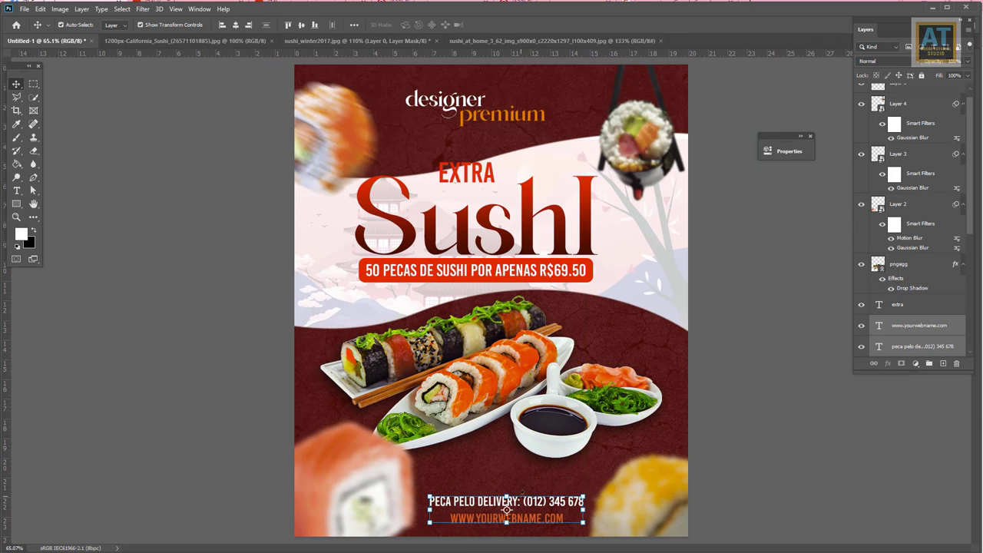
# Scale the sushi platter up to about 51%
pyautogui.click(716, 426)
pyautogui.click(392, 442)
pyautogui.hotkey('ctrl', 't')
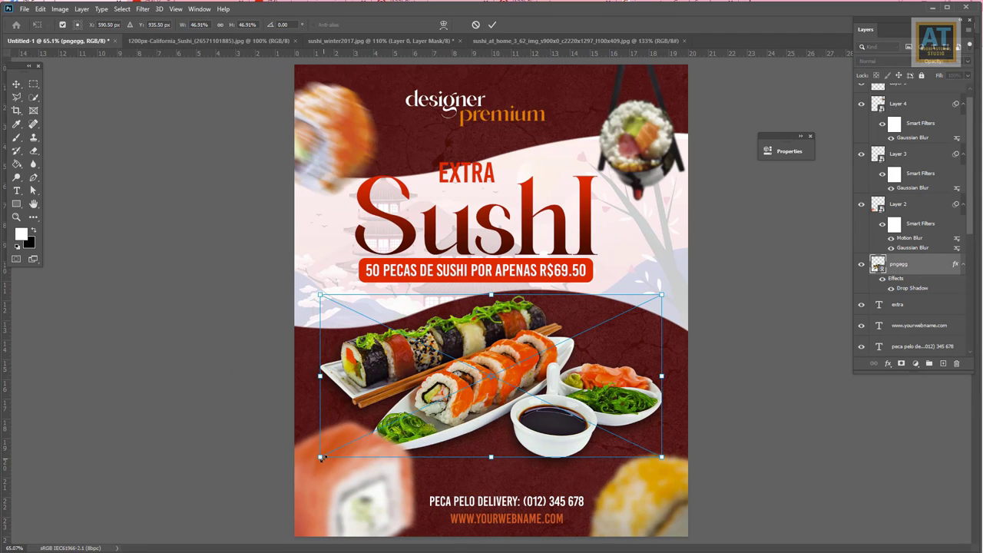
pyautogui.moveTo(321, 457); pyautogui.dragTo(303, 469)
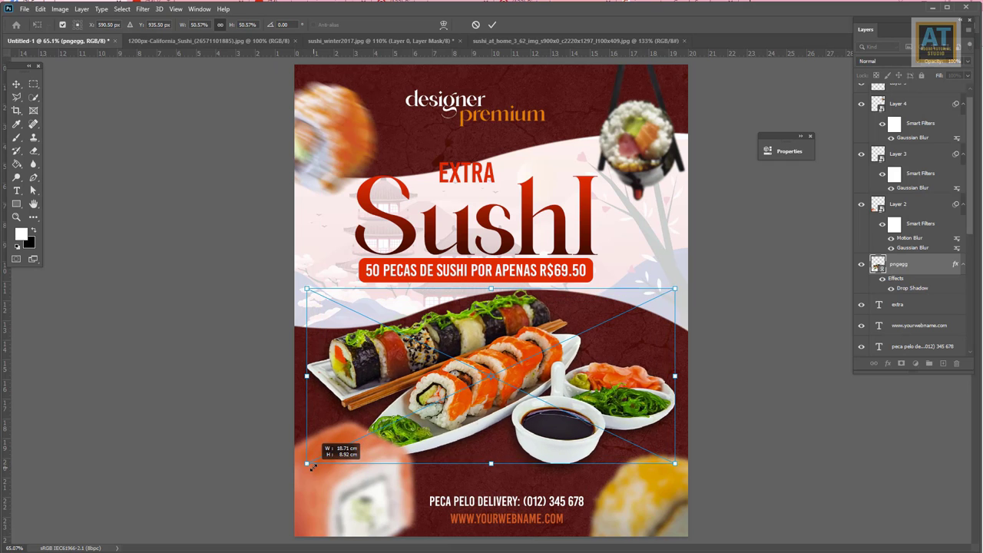
pyautogui.press('Return')
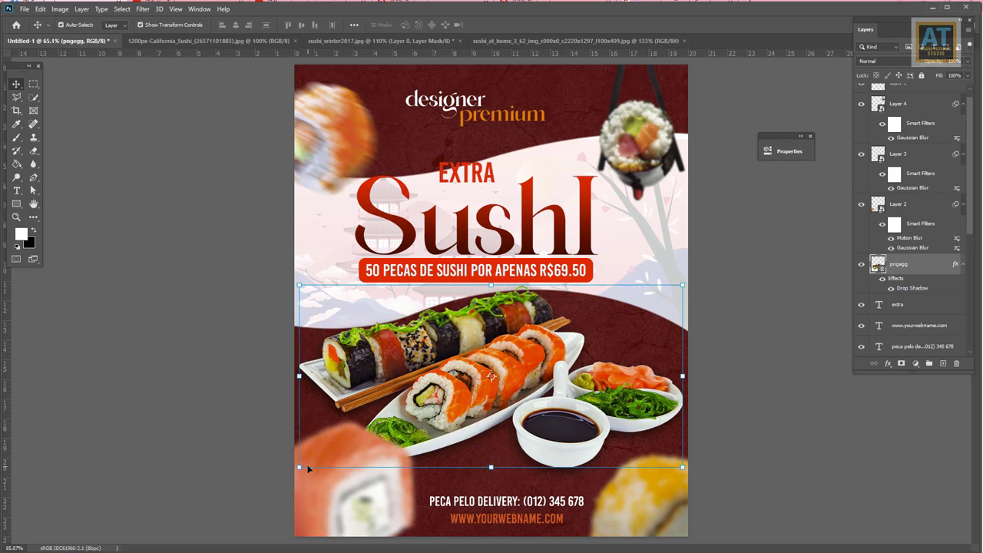
# Shift the blurred bottom-left sushi piece and raise both bottom text lines slightly
pyautogui.moveTo(307, 468); pyautogui.dragTo(332, 531)
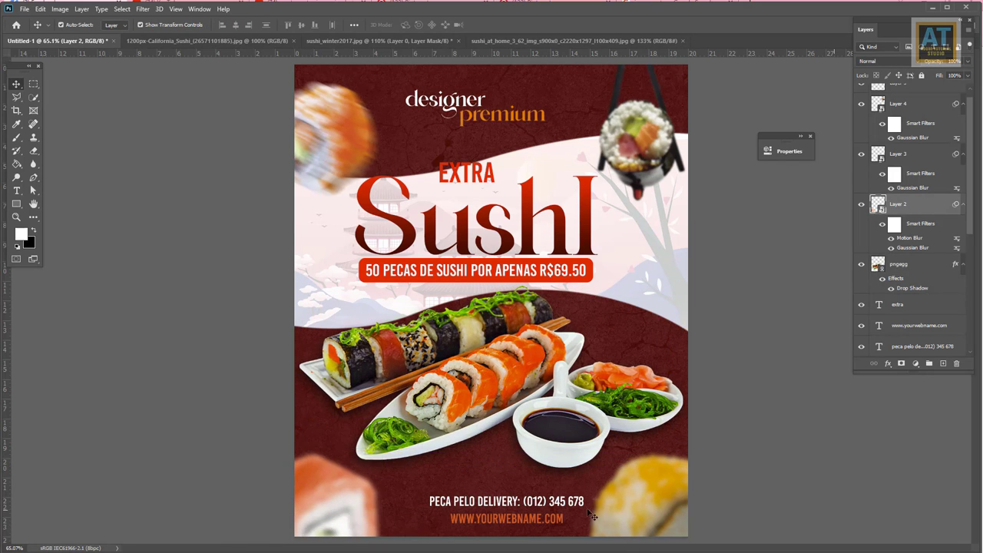
pyautogui.scroll(3, 513, 432)
pyautogui.click(512, 432)
pyautogui.scroll(2, 513, 433)
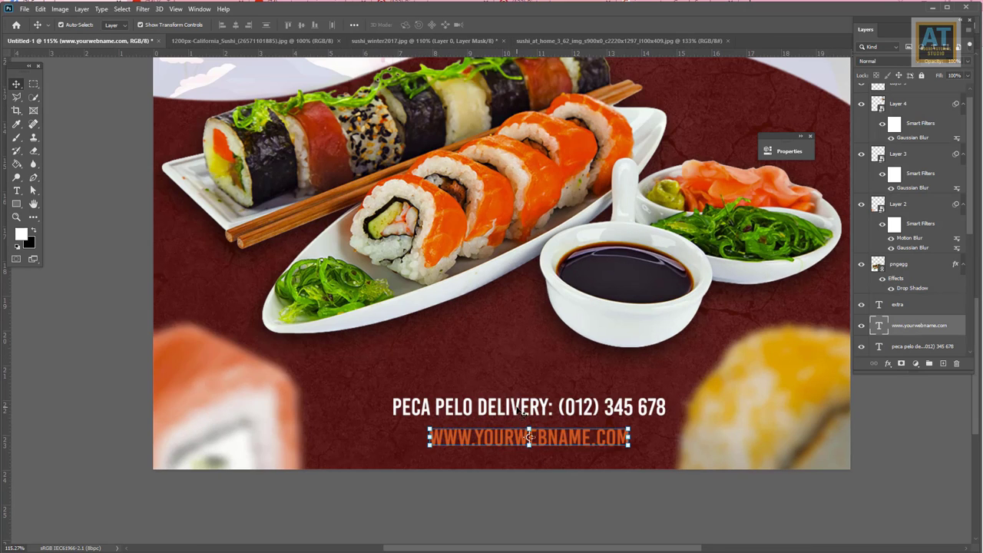
pyautogui.keyDown('shift'); pyautogui.click(519, 409); pyautogui.keyUp('shift')
pyautogui.moveTo(500, 412); pyautogui.dragTo(500, 405)
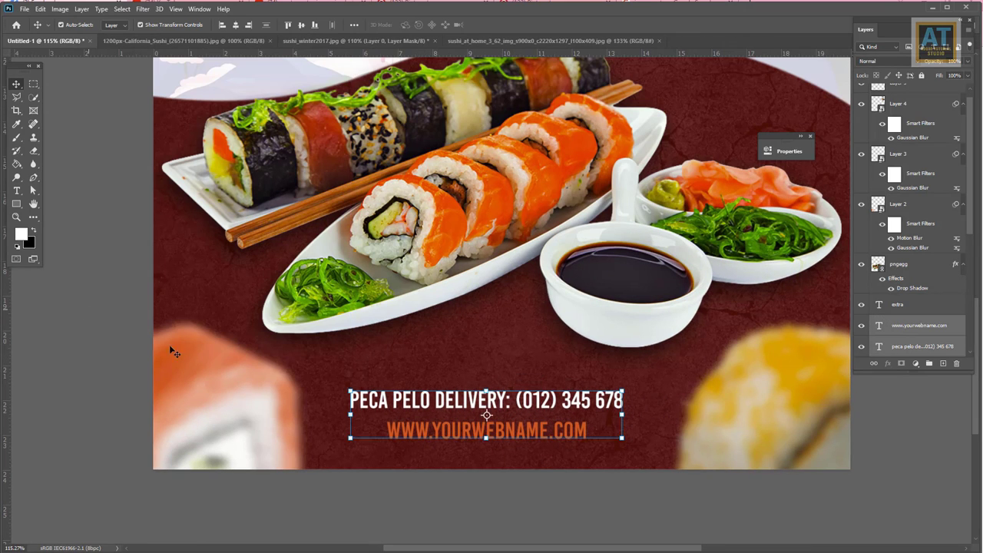
# Draw a rectangle over the web address with fill colour #ffffff
pyautogui.click(72, 362)
pyautogui.click(17, 204)
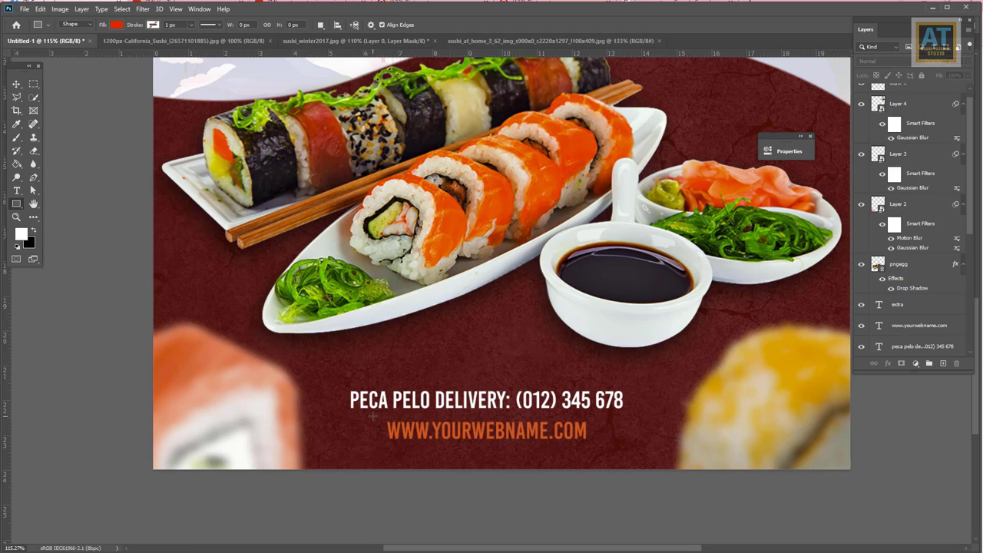
pyautogui.moveTo(371, 415); pyautogui.dragTo(598, 444)
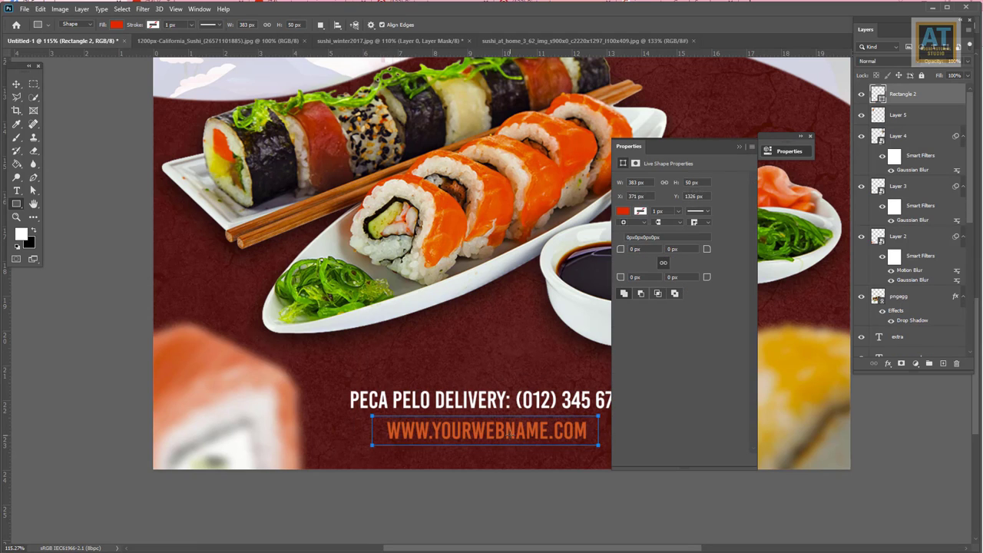
pyautogui.click(116, 25)
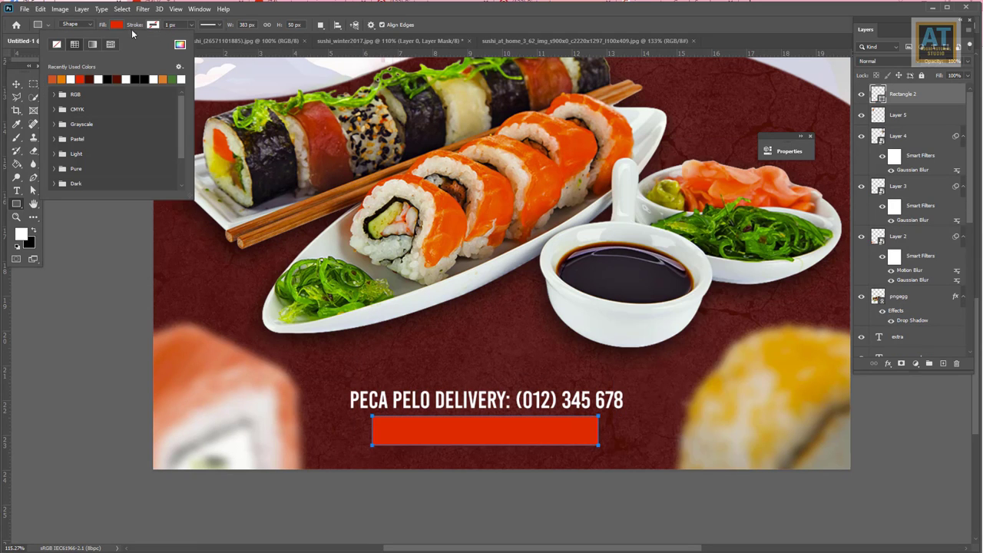
pyautogui.click(180, 44)
pyautogui.write('ffffff')
pyautogui.click(837, 281)
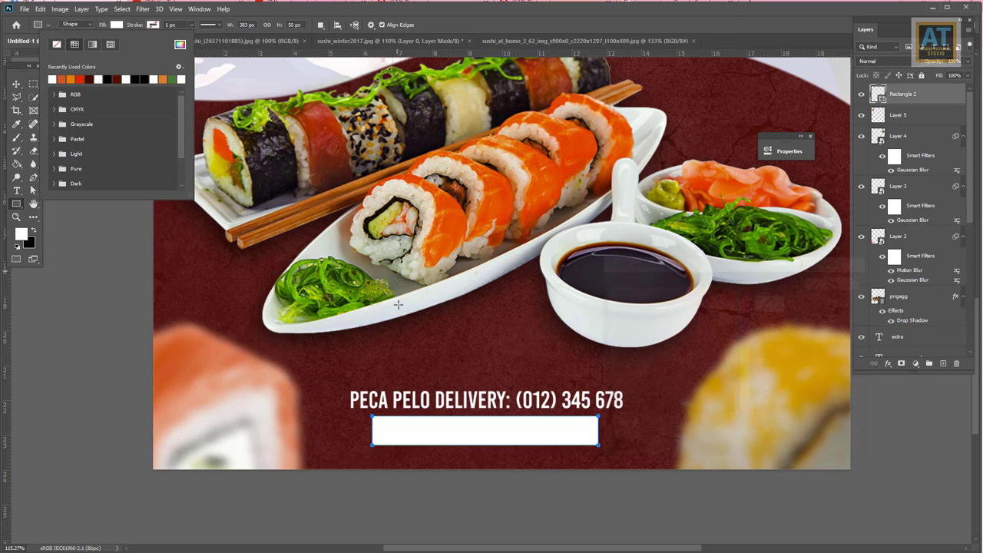
# Round the rectangle's corners to 25 px and nudge it down below the URL
pyautogui.click(779, 152)
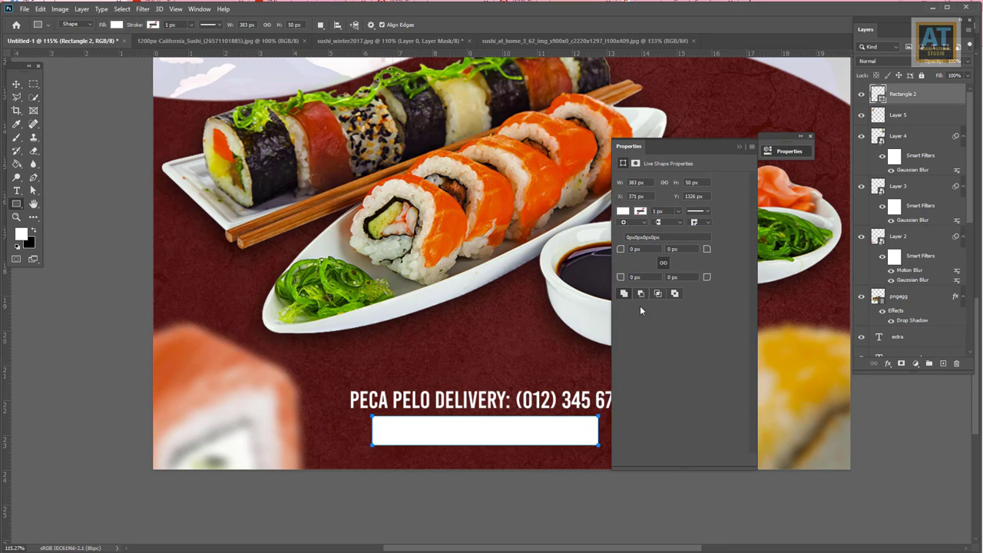
pyautogui.moveTo(620, 252); pyautogui.dragTo(652, 252)
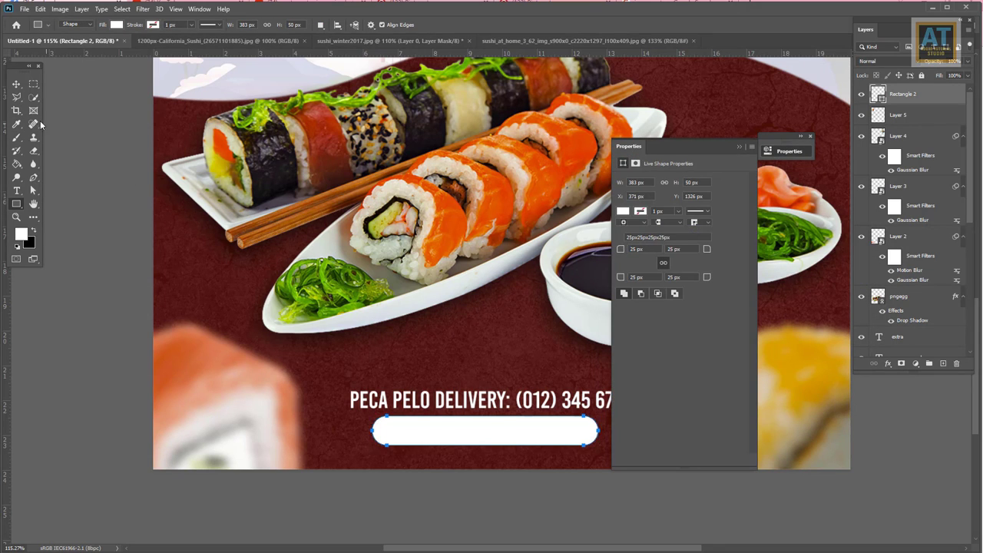
pyautogui.click(18, 86)
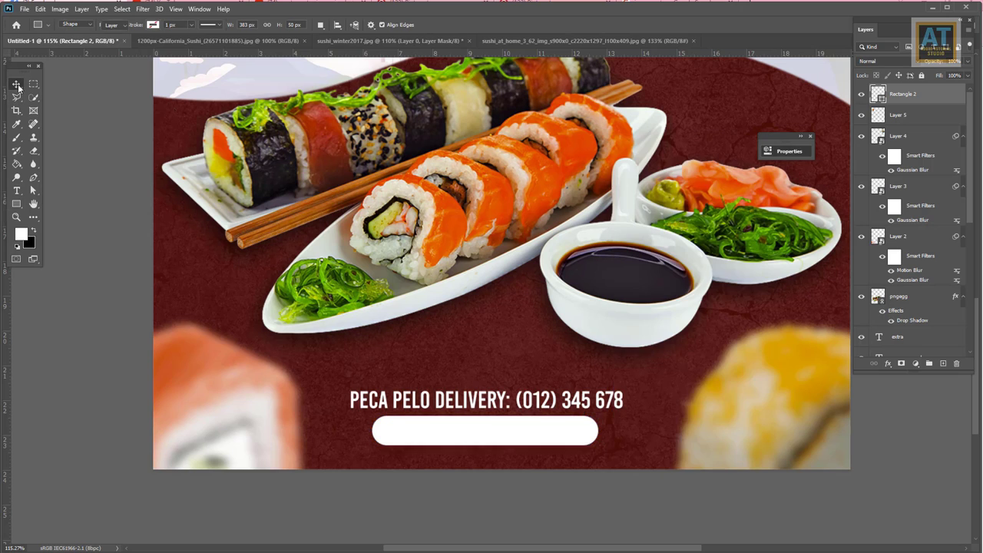
pyautogui.hotkey('shift', 'Down')
pyautogui.hotkey('shift', 'Down')
pyautogui.hotkey('shift', 'Down')
# Reorder layers so the URL text sits above the white pill, with the pill behind it
pyautogui.click(582, 428)
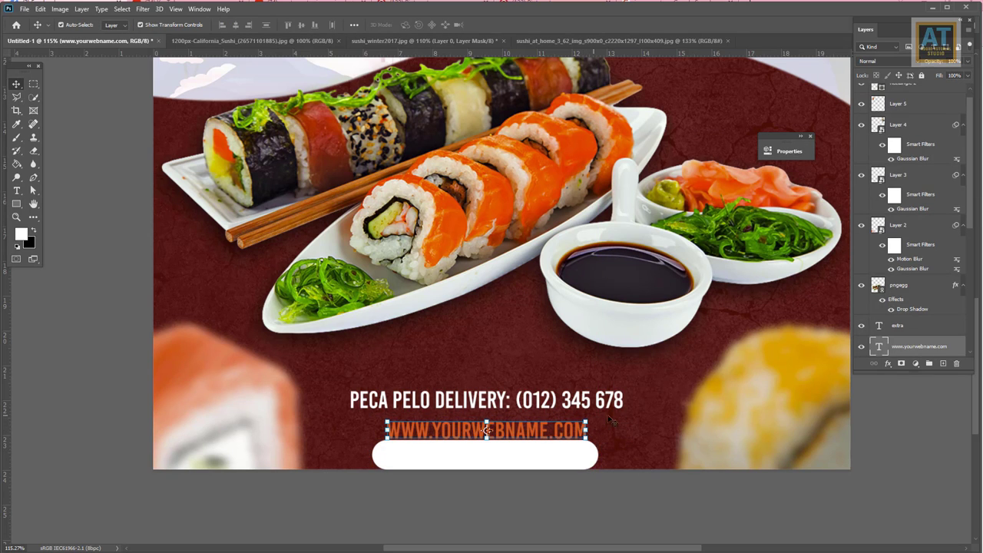
pyautogui.moveTo(901, 348); pyautogui.dragTo(899, 83)
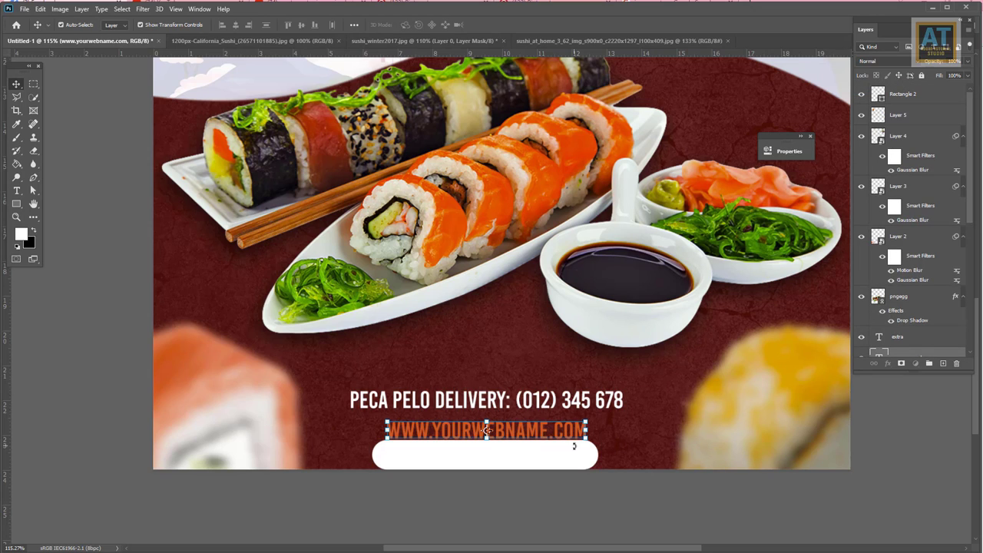
pyautogui.moveTo(902, 350); pyautogui.dragTo(877, 93)
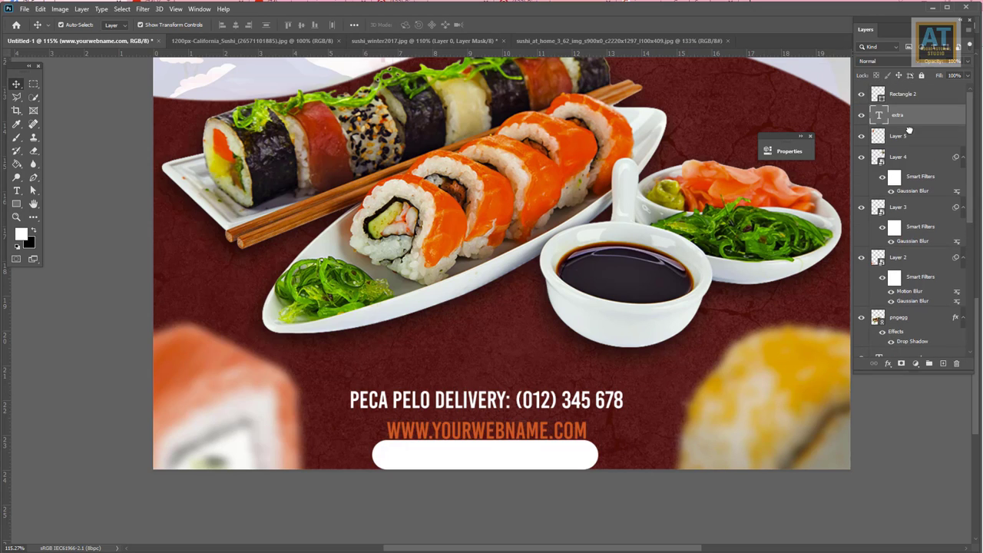
pyautogui.moveTo(567, 458); pyautogui.dragTo(566, 433)
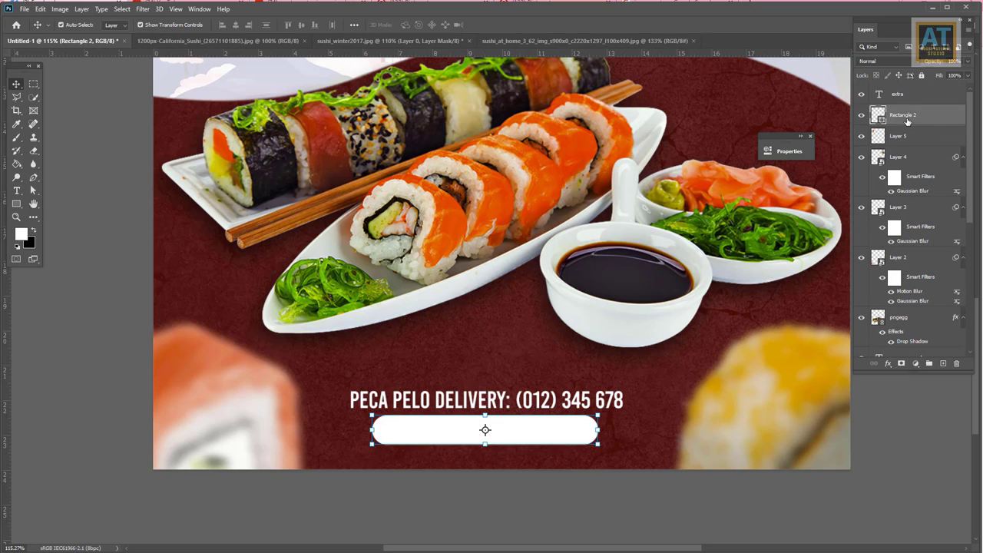
pyautogui.click(895, 92)
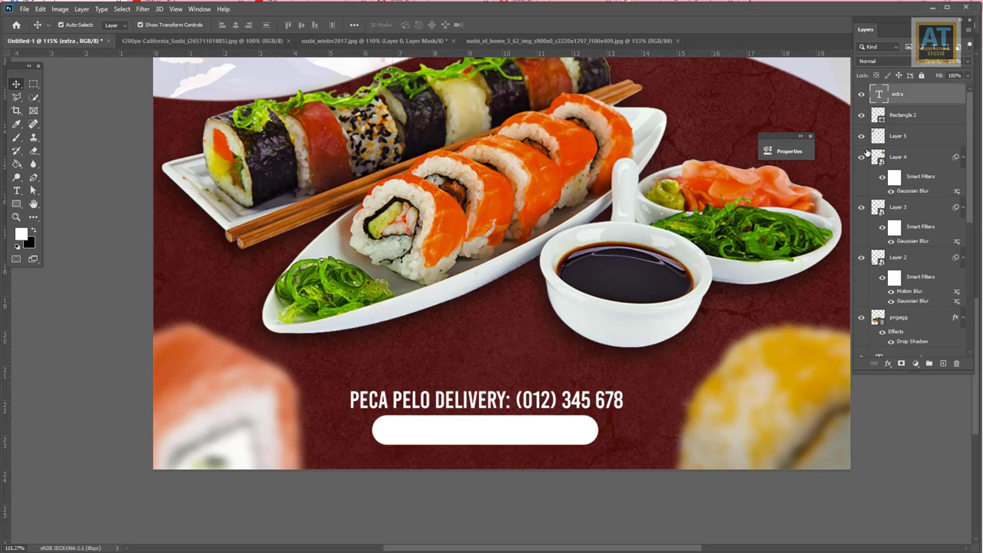
pyautogui.moveTo(486, 453); pyautogui.dragTo(486, 478)
pyautogui.click(499, 432)
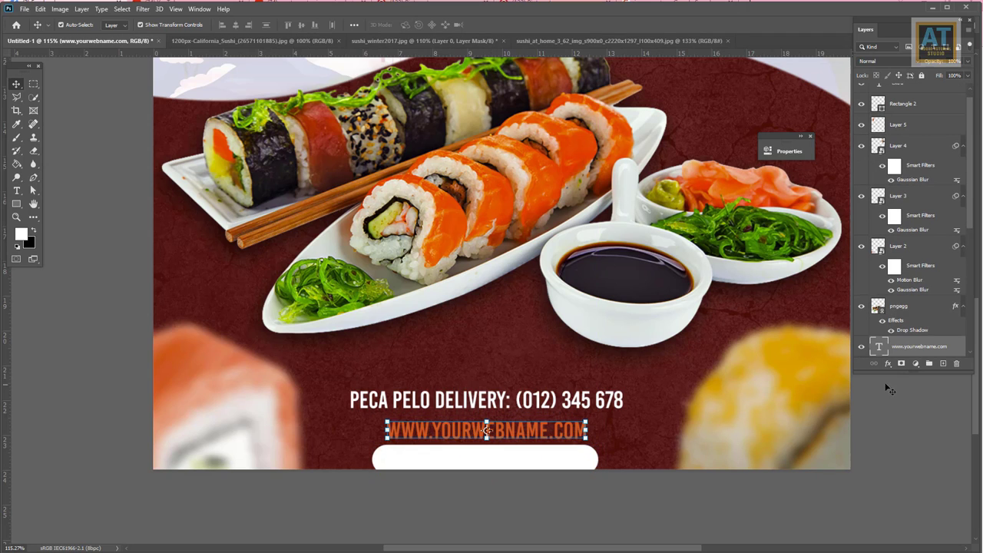
pyautogui.moveTo(907, 346); pyautogui.dragTo(900, 117)
pyautogui.click(897, 102)
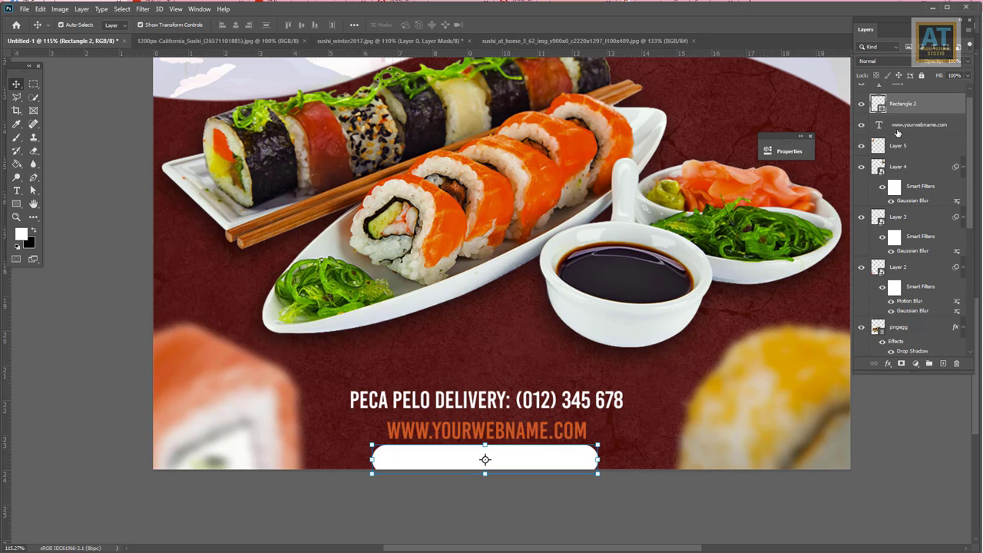
pyautogui.scroll(1, 890, 96)
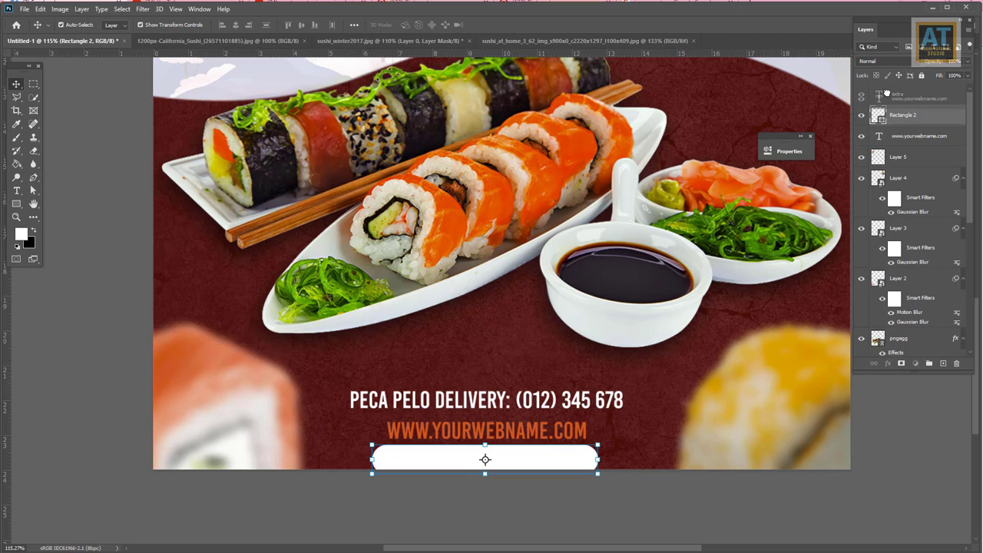
pyautogui.moveTo(906, 136); pyautogui.dragTo(891, 89)
pyautogui.moveTo(554, 460); pyautogui.dragTo(556, 433)
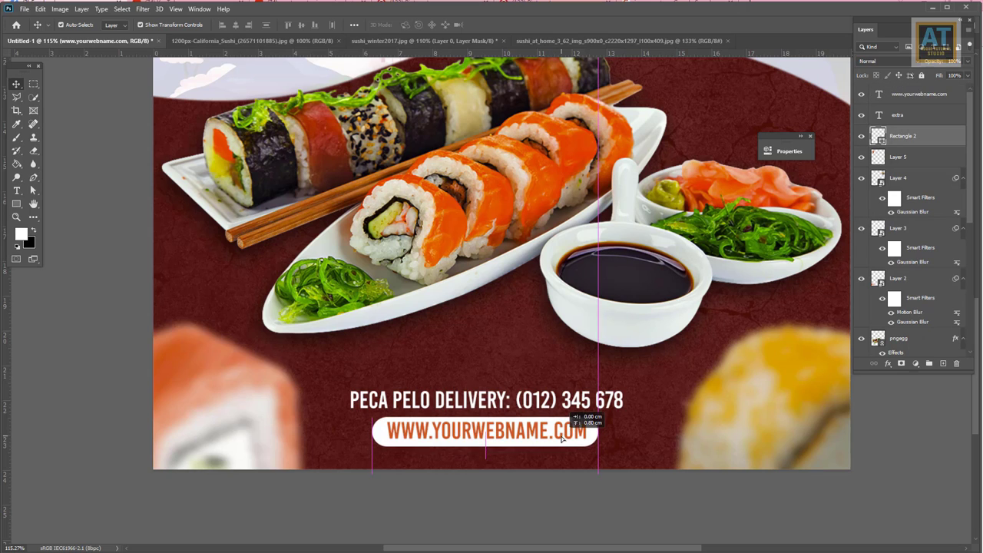
# Align the URL text to the pill's horizontal and vertical centres
pyautogui.keyDown('ctrl'); pyautogui.click(919, 95); pyautogui.keyUp('ctrl')
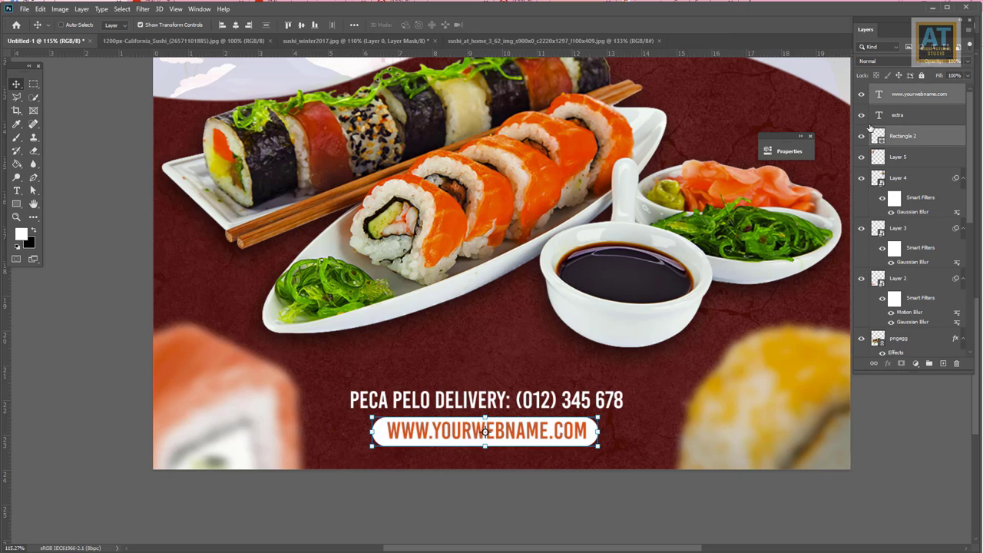
pyautogui.click(235, 25)
pyautogui.click(301, 24)
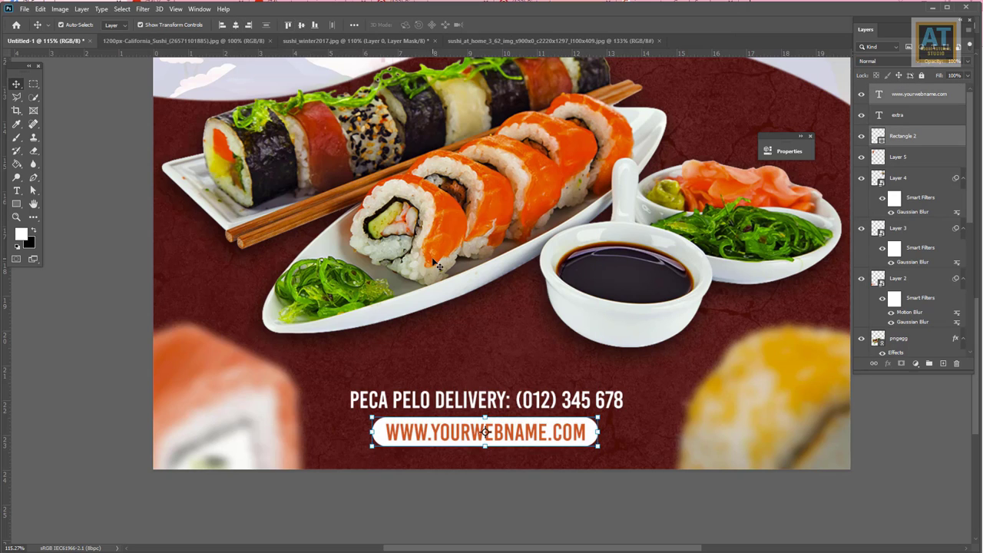
# Group layers 4256096 through Color Fill 1 into a locked group named BG
pyautogui.hotkey('ctrl', '0')
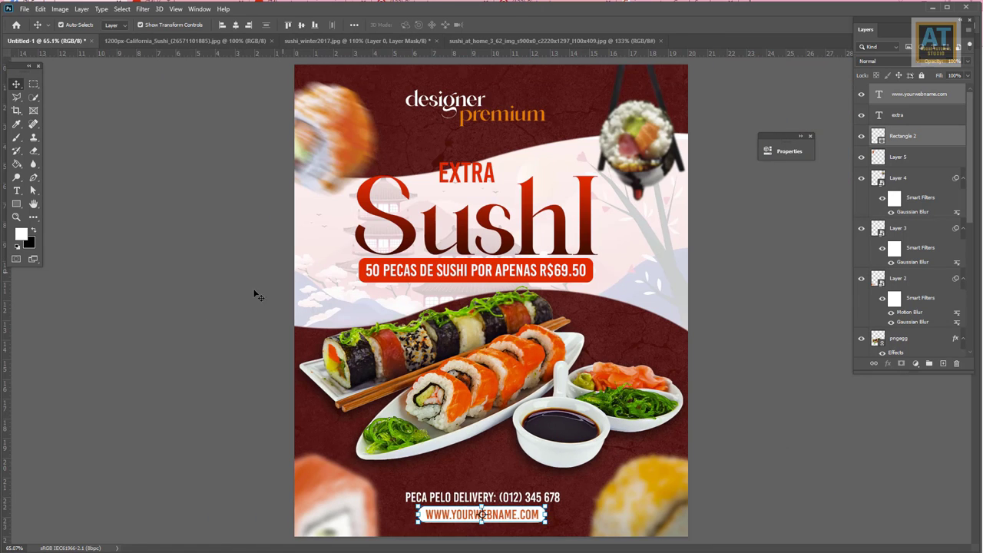
pyautogui.click(466, 537)
pyautogui.scroll(-5, 903, 308)
pyautogui.scroll(-5, 904, 347)
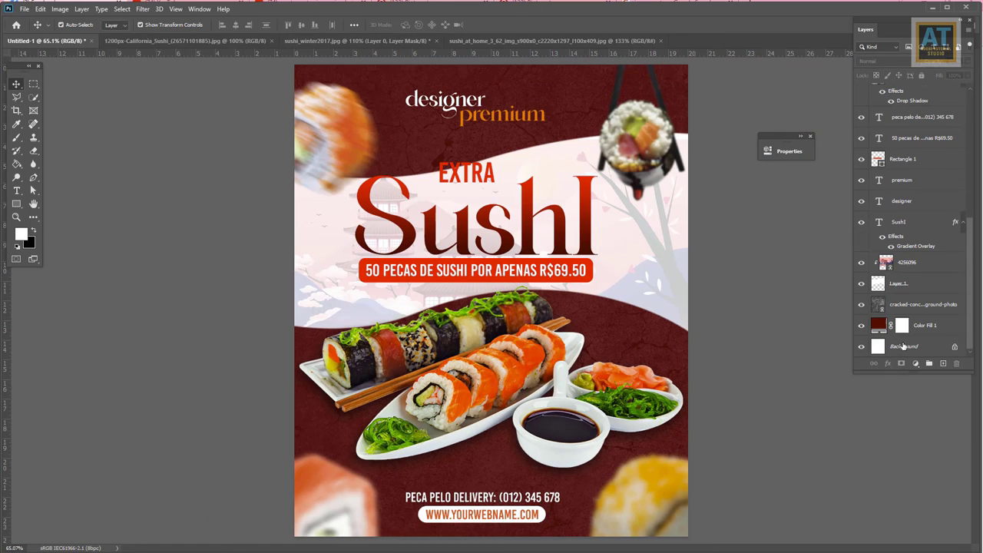
pyautogui.click(927, 307)
pyautogui.click(916, 285)
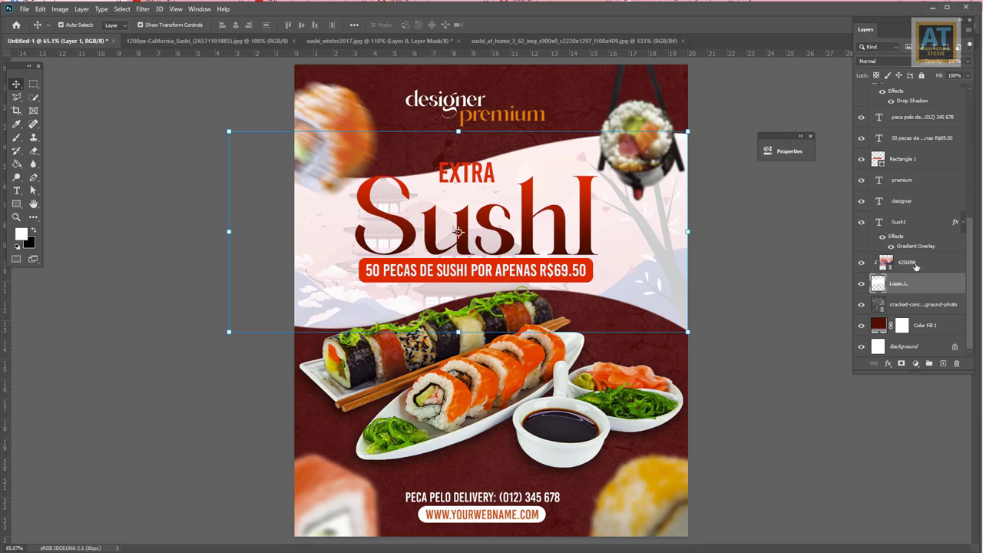
pyautogui.click(916, 263)
pyautogui.keyDown('shift'); pyautogui.click(922, 327); pyautogui.keyUp('shift')
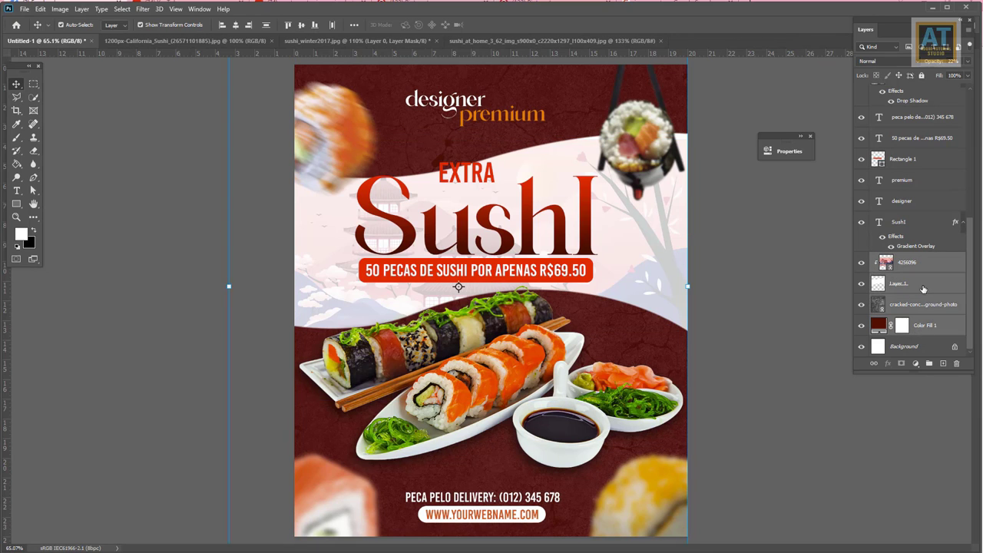
pyautogui.moveTo(922, 288)
pyautogui.mouseDown()
pyautogui.moveTo(938, 350)
pyautogui.moveTo(928, 363)
pyautogui.mouseUp()
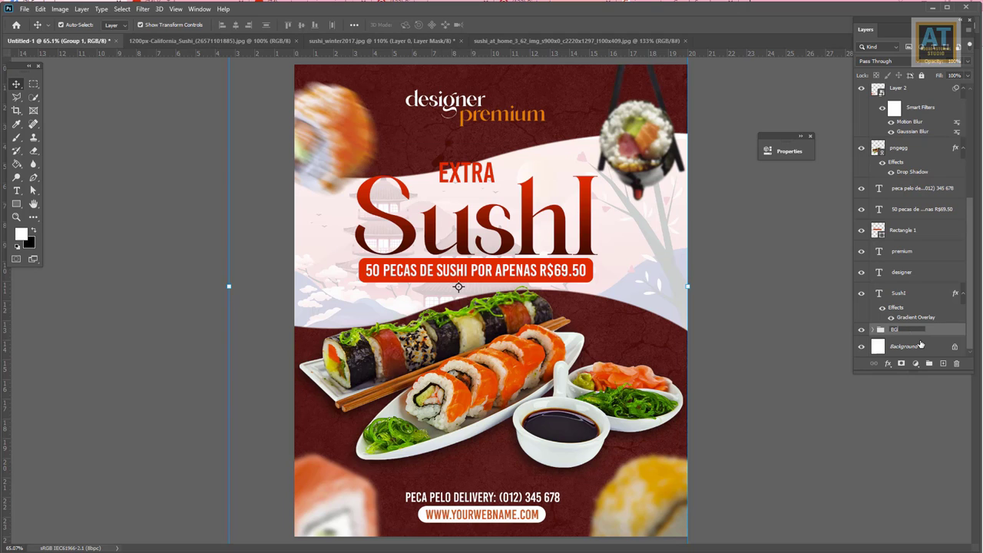
pyautogui.click(922, 75)
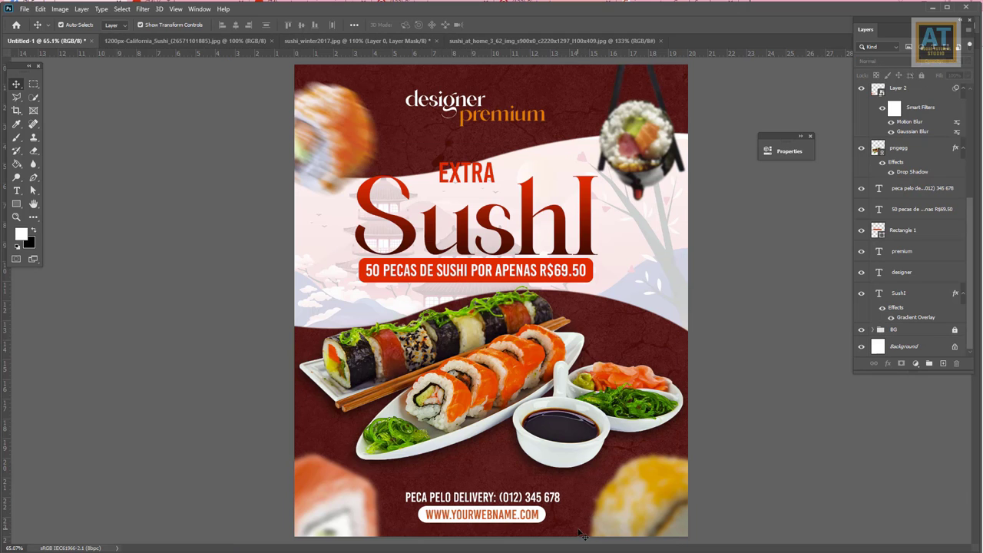
# Scale up the delivery phone line and web-address pill at the bottom together
pyautogui.click(499, 495)
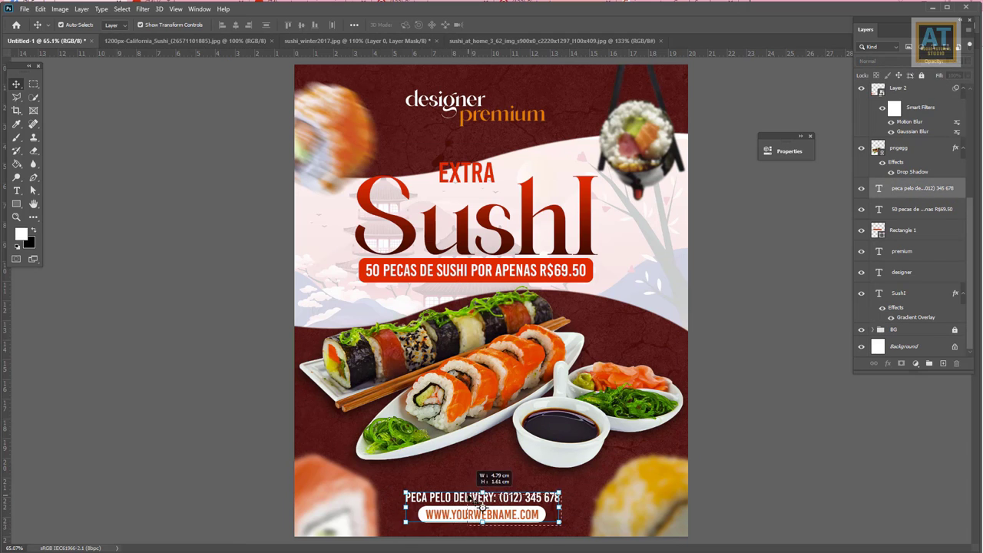
pyautogui.moveTo(559, 522); pyautogui.dragTo(578, 526)
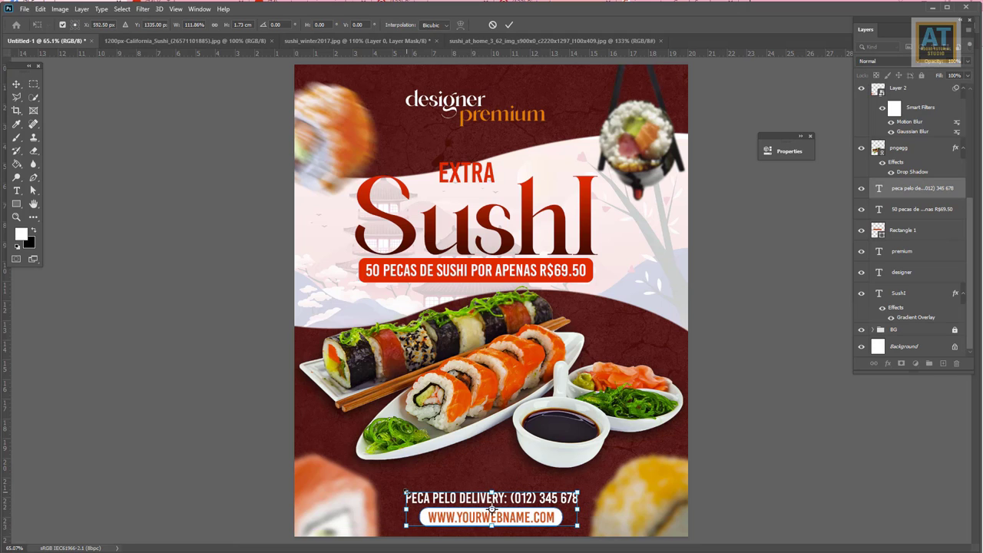
pyautogui.moveTo(405, 492); pyautogui.dragTo(393, 488)
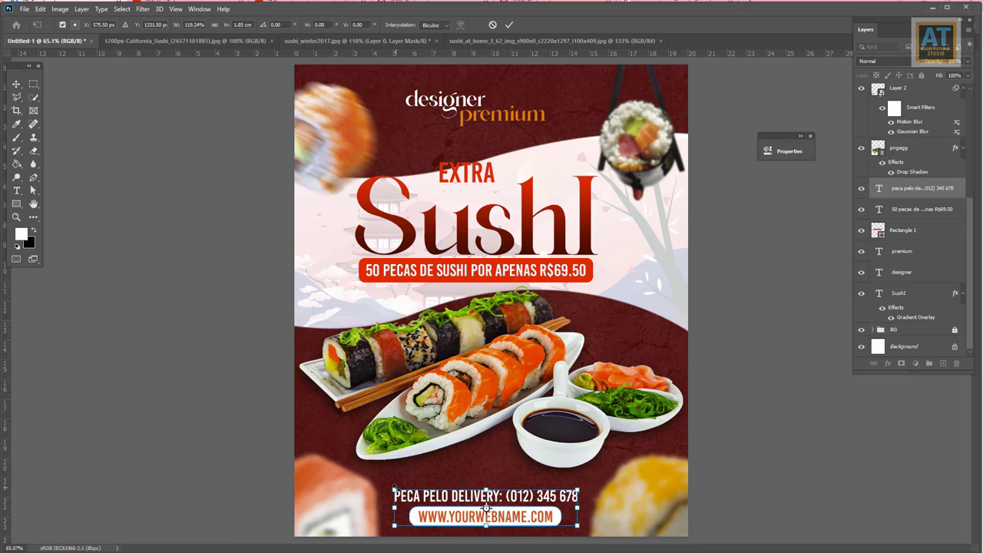
pyautogui.press('Return')
# Recolour the web address text to orange-red ff3800
pyautogui.doubleClick(485, 516)
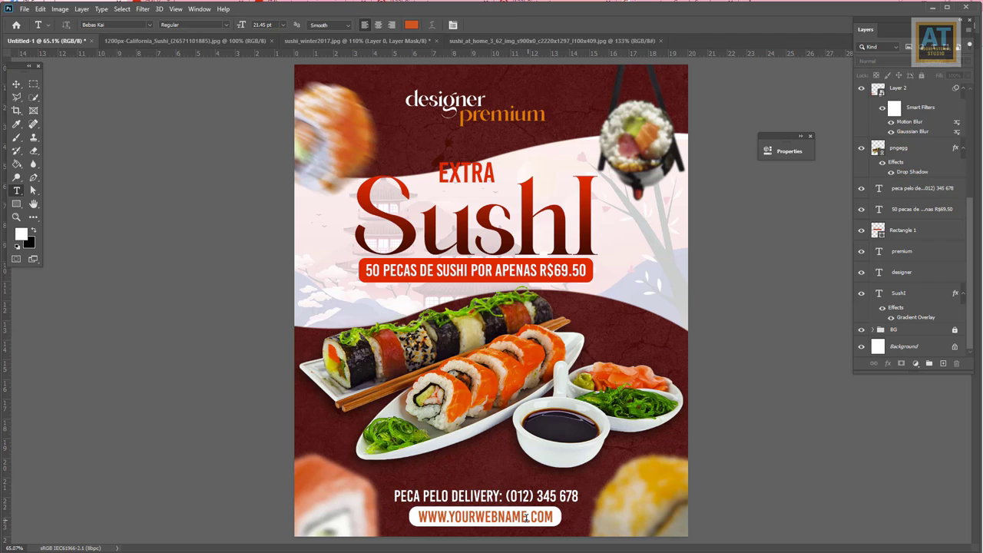
pyautogui.click(412, 25)
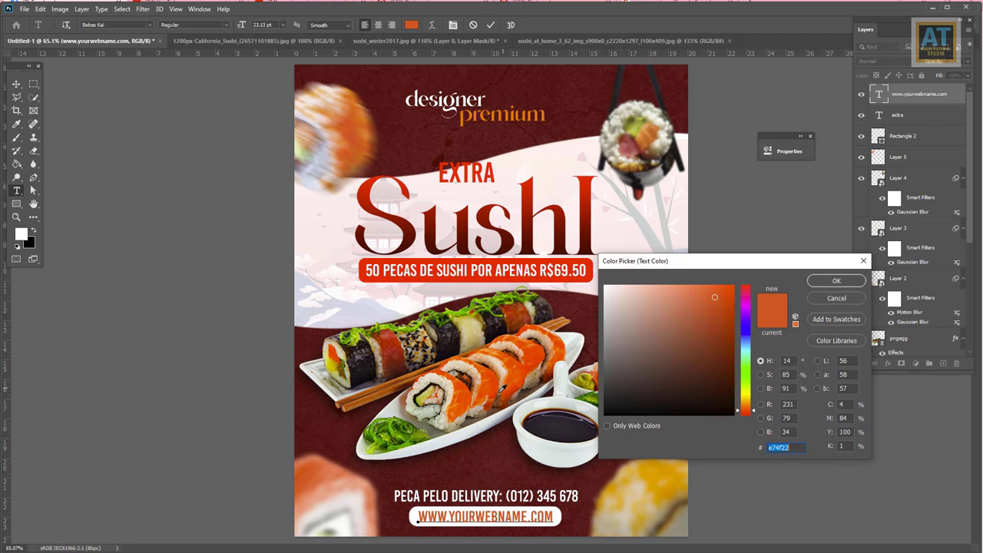
pyautogui.click(498, 379)
pyautogui.press('Return')
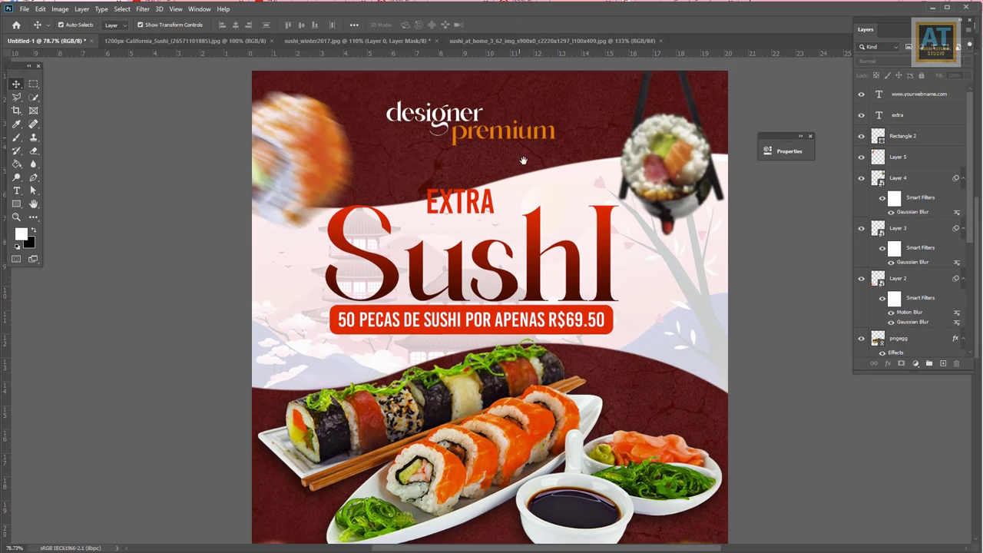
# Set the 'designer' heading to the Mont font with All Caps
pyautogui.scroll(2, 434, 123)
pyautogui.keyDown('ctrl'); pyautogui.click(434, 123); pyautogui.keyUp('ctrl')
pyautogui.doubleClick(434, 123)
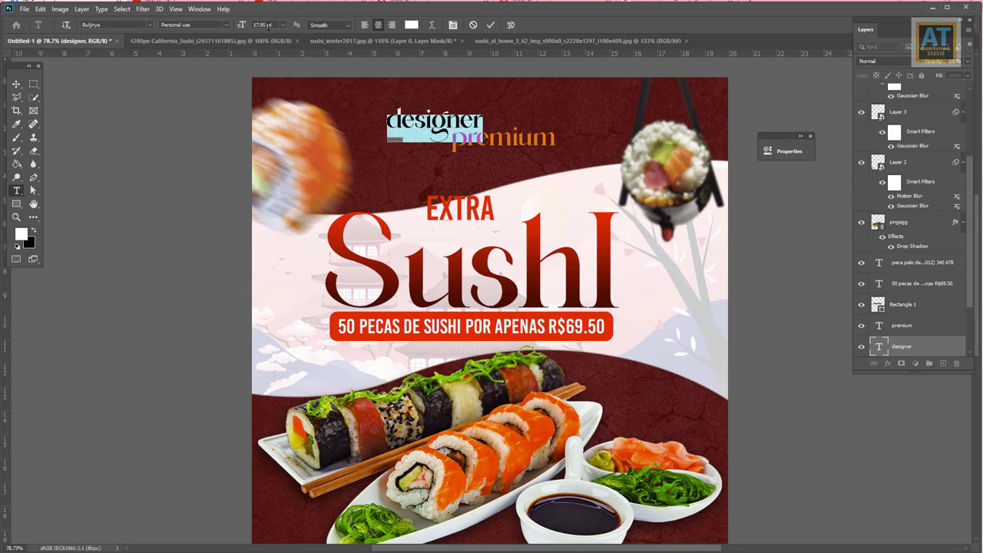
pyautogui.click(226, 24)
pyautogui.click(146, 25)
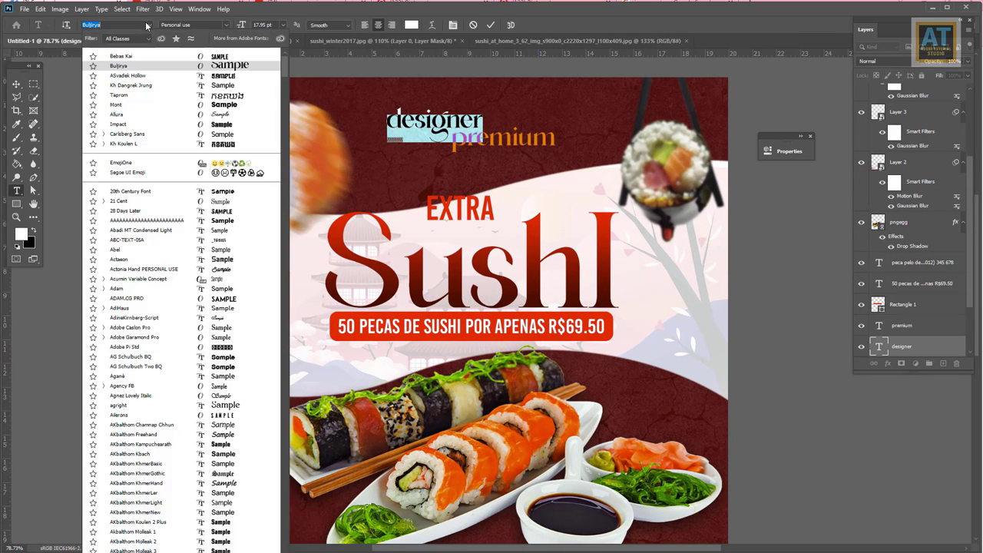
pyautogui.click(119, 105)
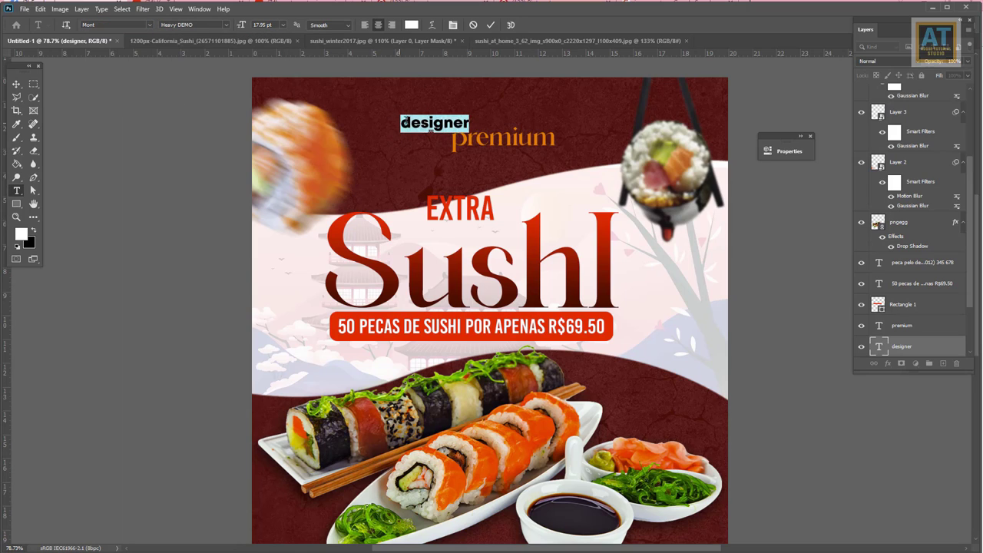
pyautogui.click(453, 26)
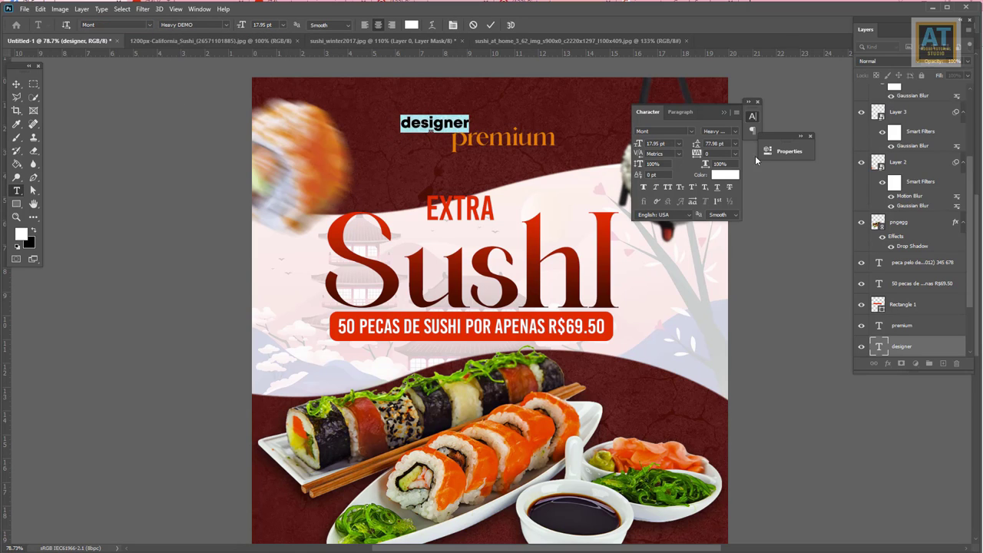
pyautogui.click(667, 187)
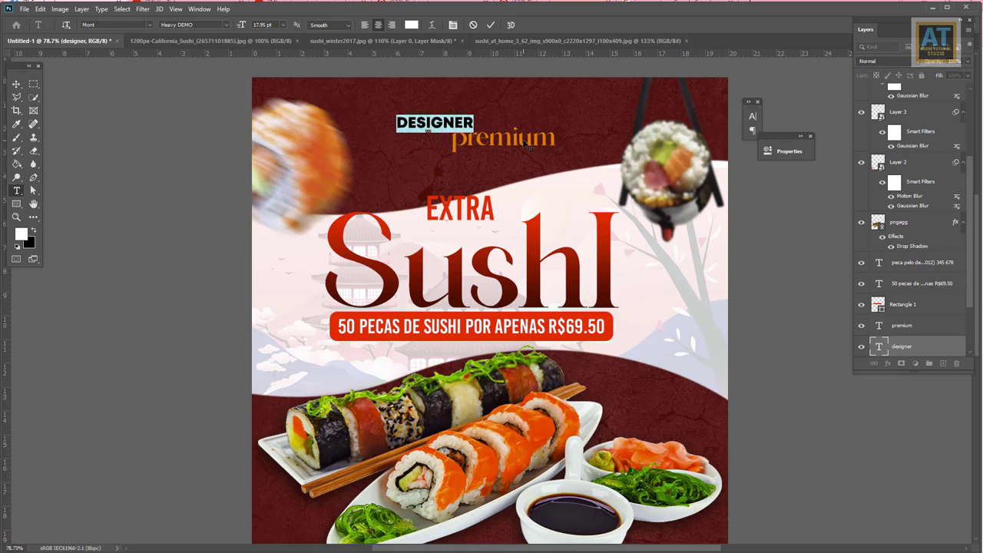
pyautogui.click(489, 26)
# Change 'premium' from its script font to Mont Heavy DEMO
pyautogui.doubleClick(505, 129)
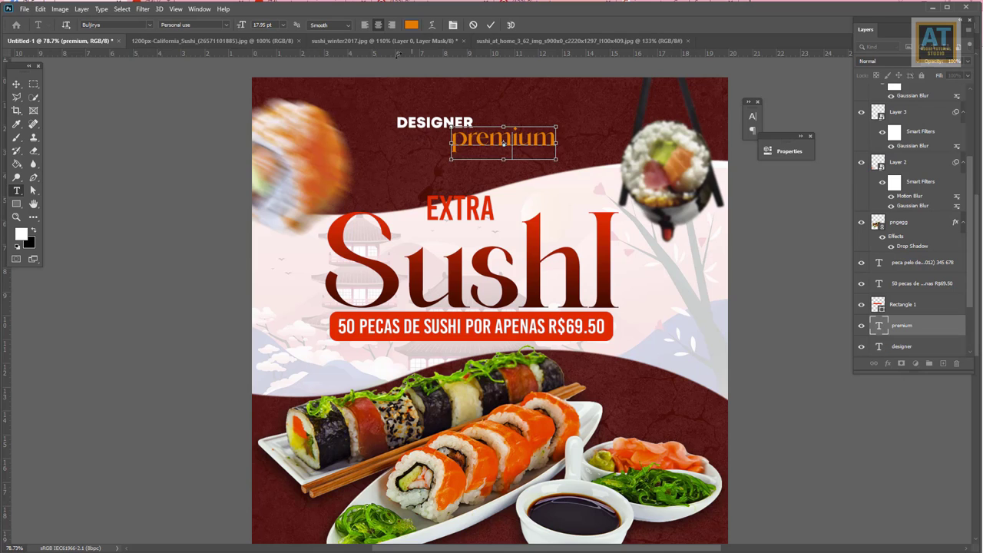
pyautogui.click(146, 27)
pyautogui.click(127, 61)
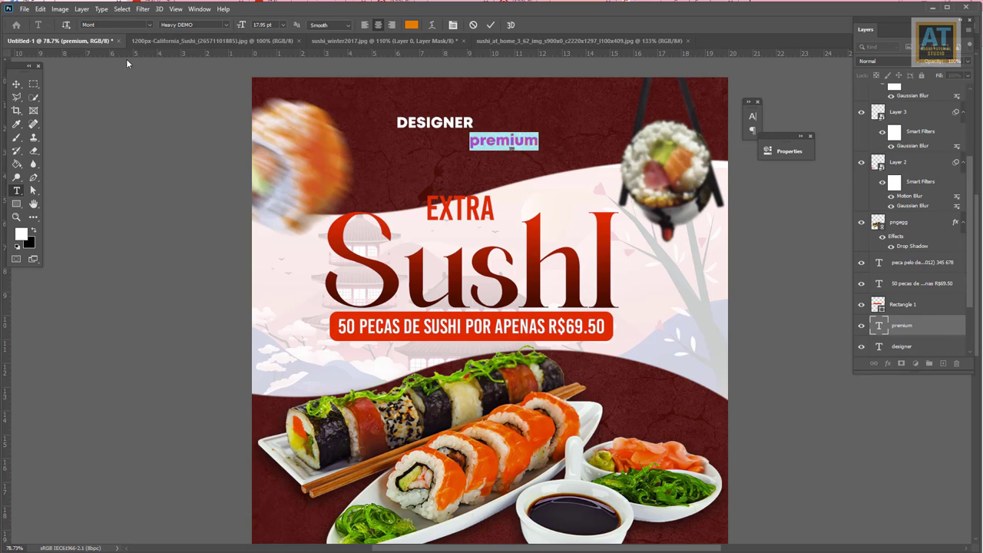
pyautogui.click(454, 26)
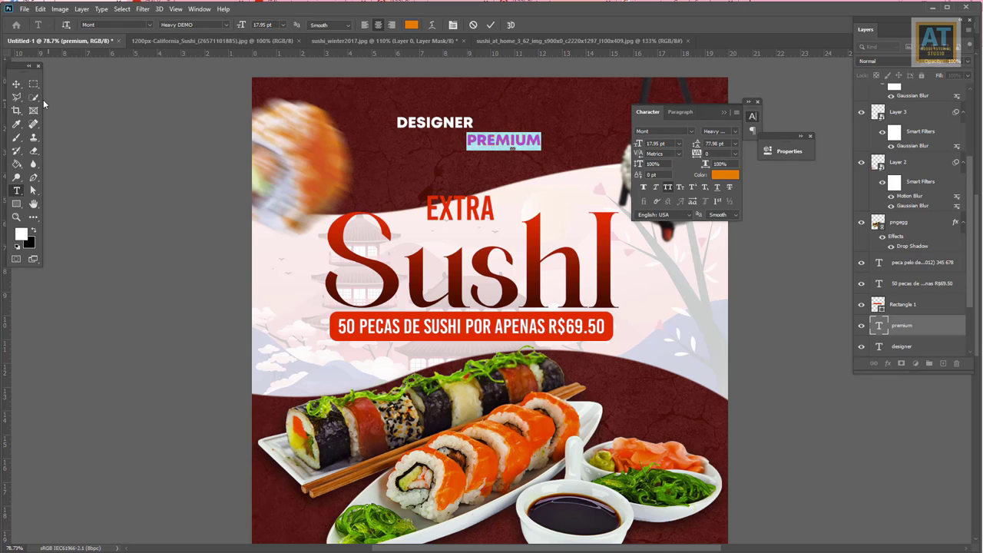
pyautogui.click(16, 83)
# Centre the DESIGNER and PREMIUM words horizontally on the canvas
pyautogui.moveTo(397, 107); pyautogui.dragTo(544, 142)
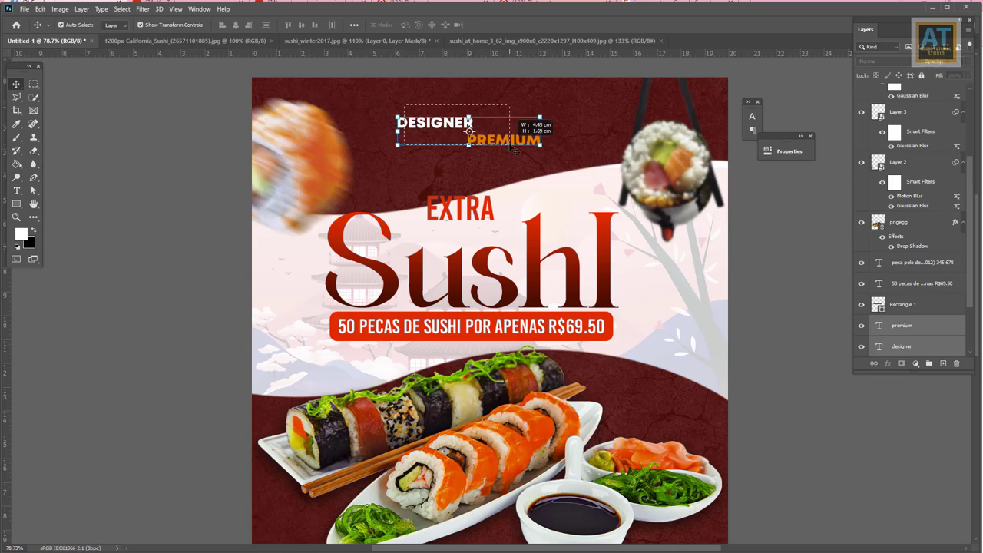
pyautogui.click(235, 25)
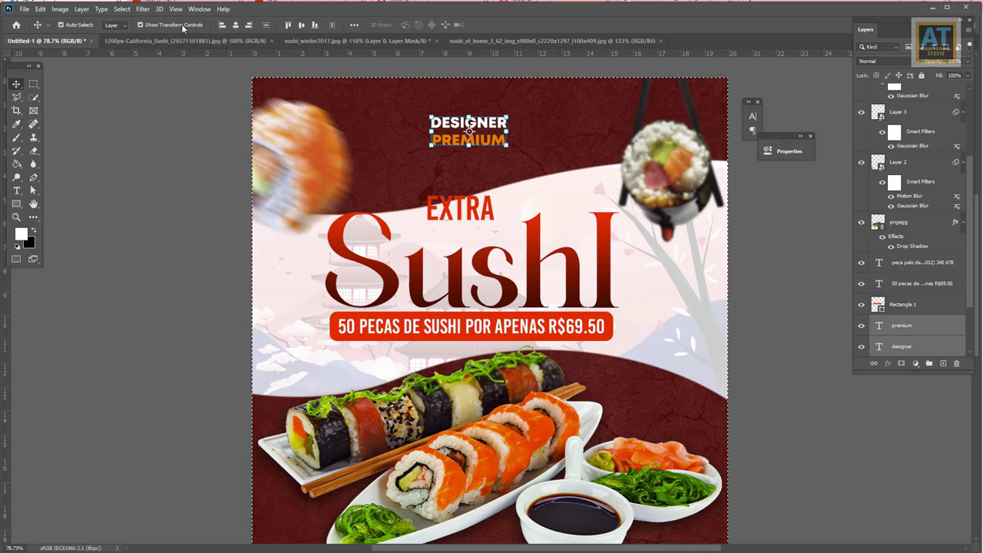
pyautogui.hotkey('ctrl', 'a')
pyautogui.click(236, 25)
pyautogui.hotkey('ctrl', 'd')
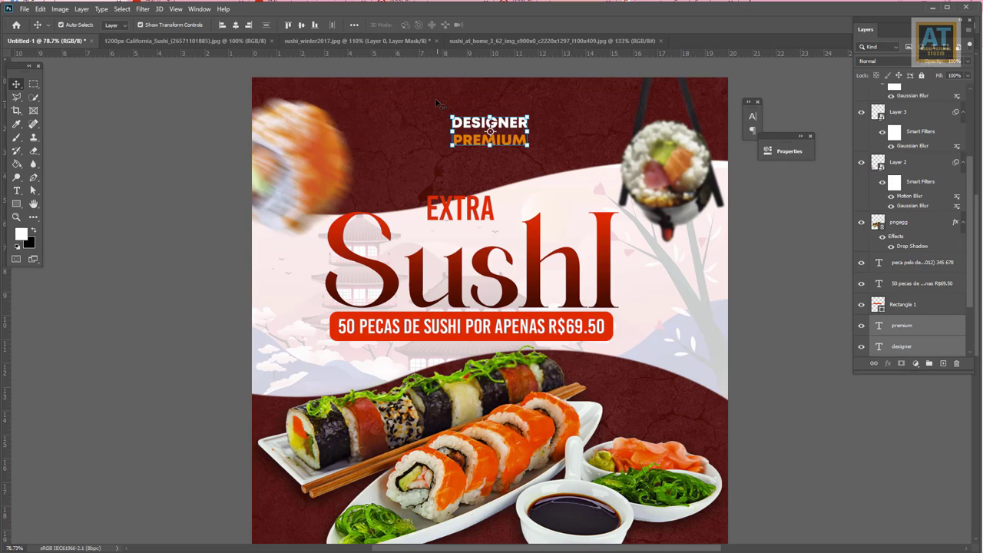
# Nudge PREMIUM up toward DESIGNER and scale the header to about 180%
pyautogui.click(492, 139)
pyautogui.press('Up')
pyautogui.press('Up')
pyautogui.press('Up')
pyautogui.press('Up')
pyautogui.press('Up')
pyautogui.press('Up')
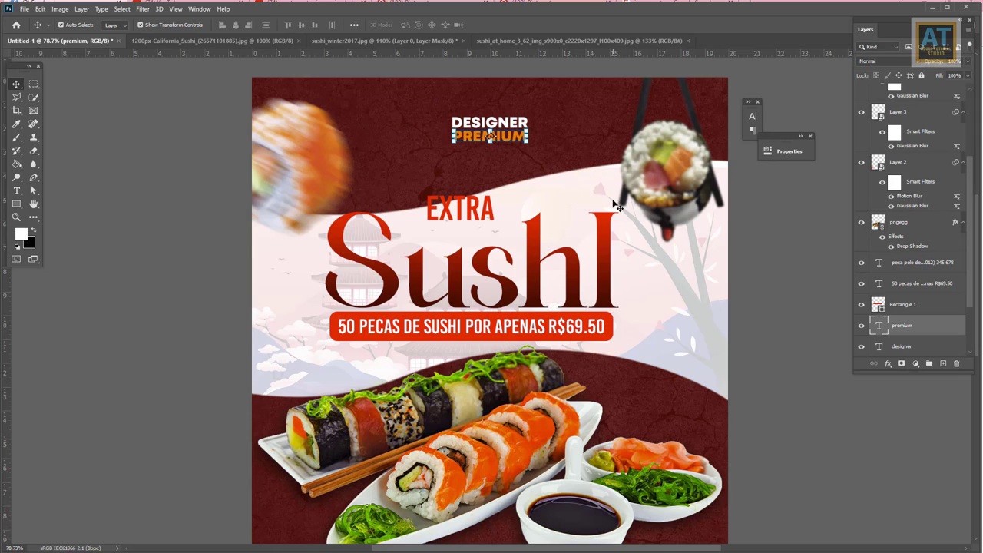
pyautogui.keyDown('shift'); pyautogui.click(489, 122); pyautogui.keyUp('shift')
pyautogui.hotkey('ctrl', 't')
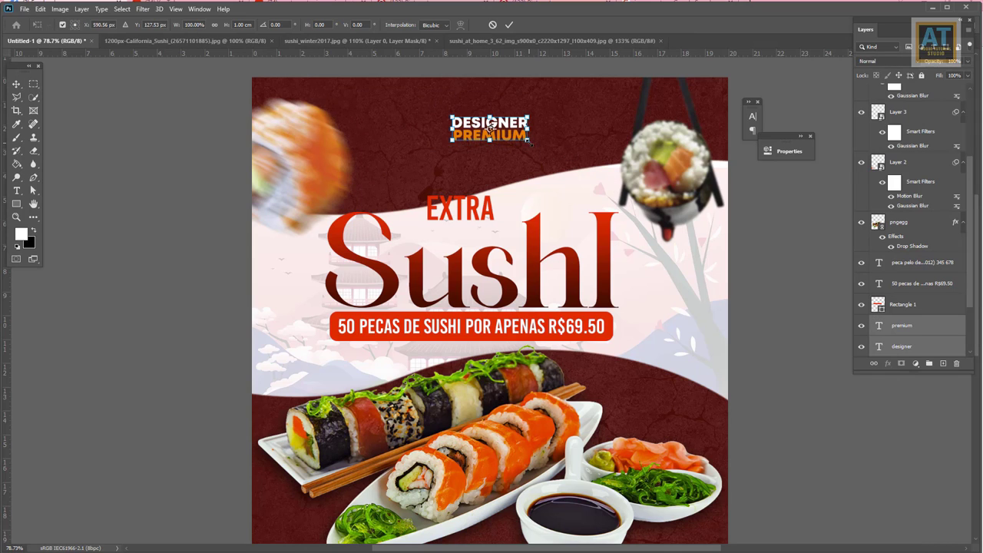
pyautogui.moveTo(528, 142); pyautogui.dragTo(562, 150)
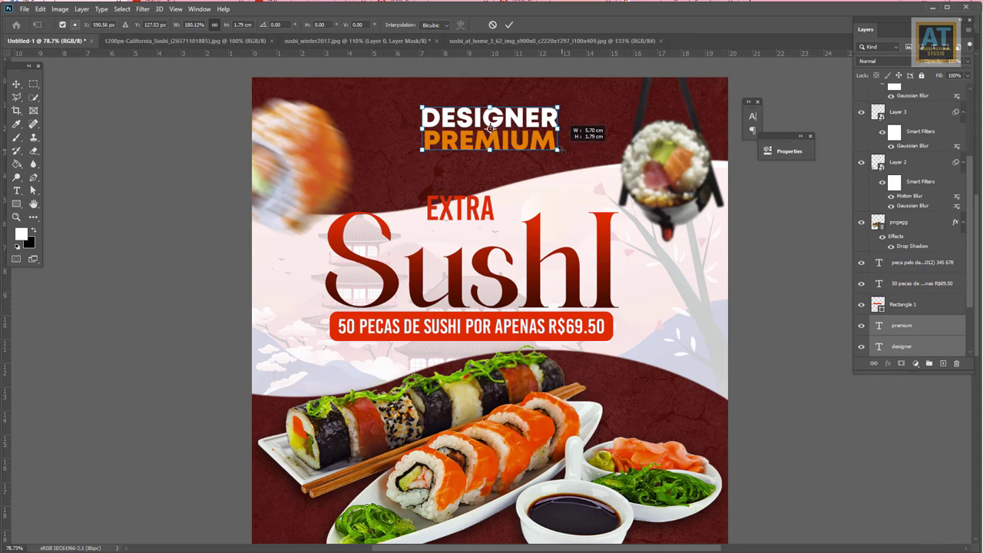
pyautogui.press('Return')
pyautogui.click(496, 148)
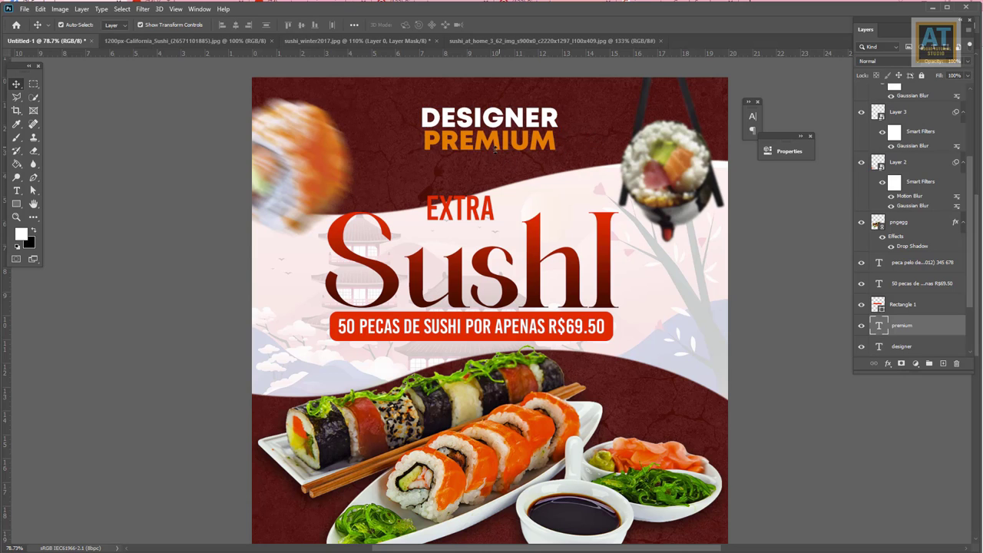
pyautogui.doubleClick(460, 207)
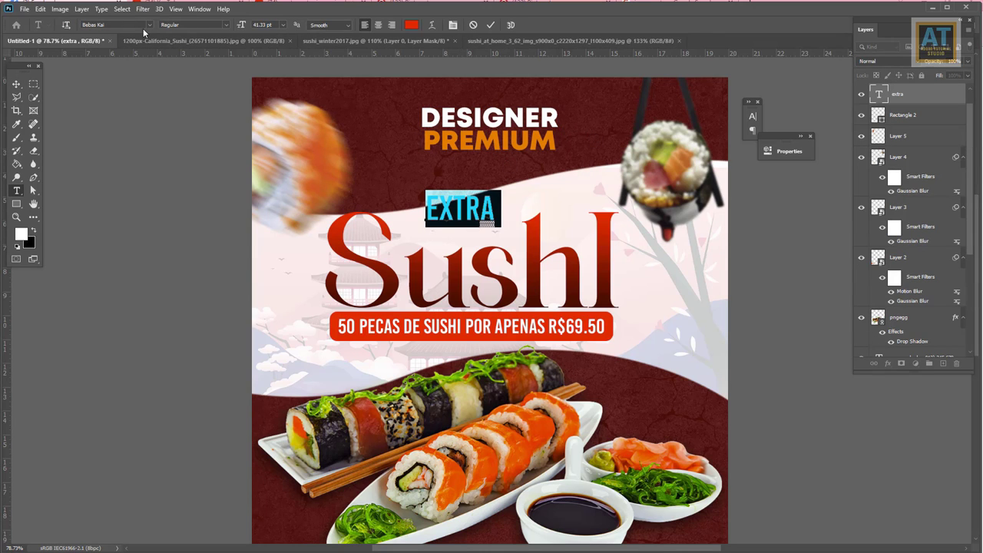
# Set 'extra' to Mont Heavy DEMO and move it down-left onto the Sushl title
pyautogui.click(150, 25)
pyautogui.click(127, 57)
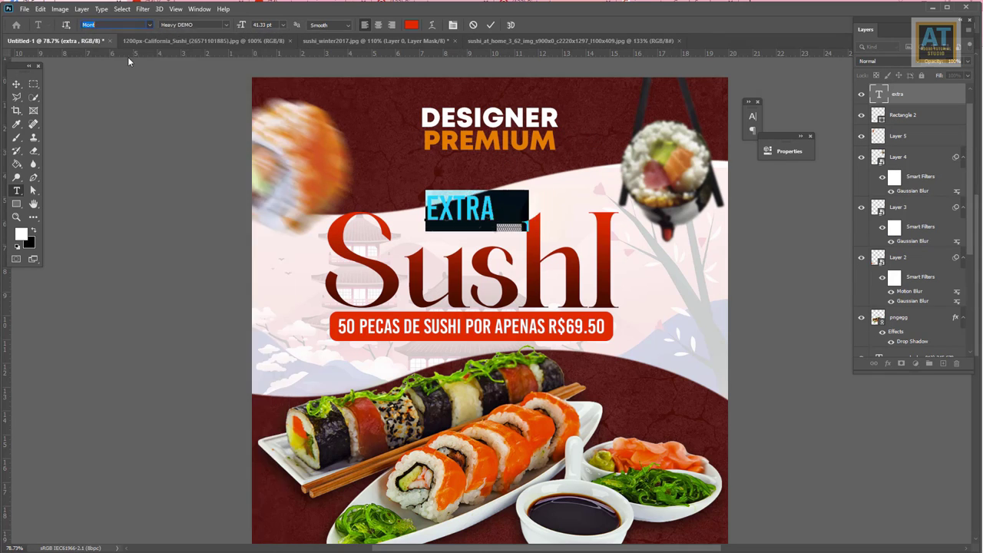
pyautogui.click(16, 84)
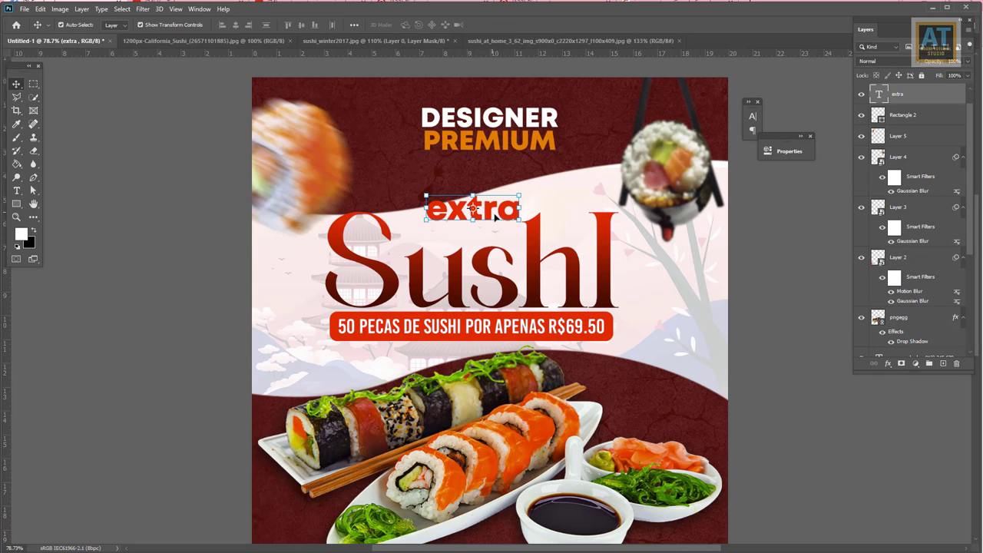
pyautogui.moveTo(491, 218); pyautogui.dragTo(455, 227)
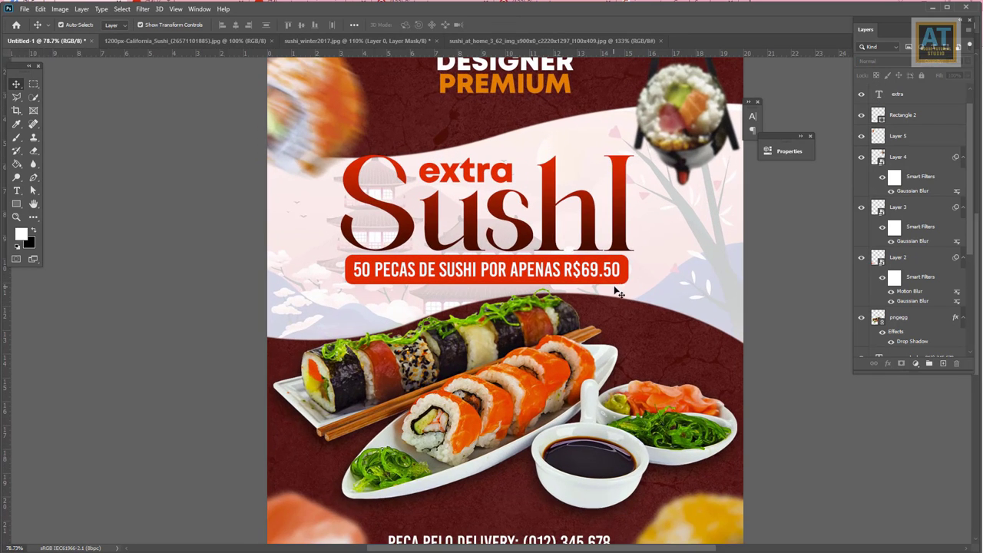
pyautogui.click(623, 281)
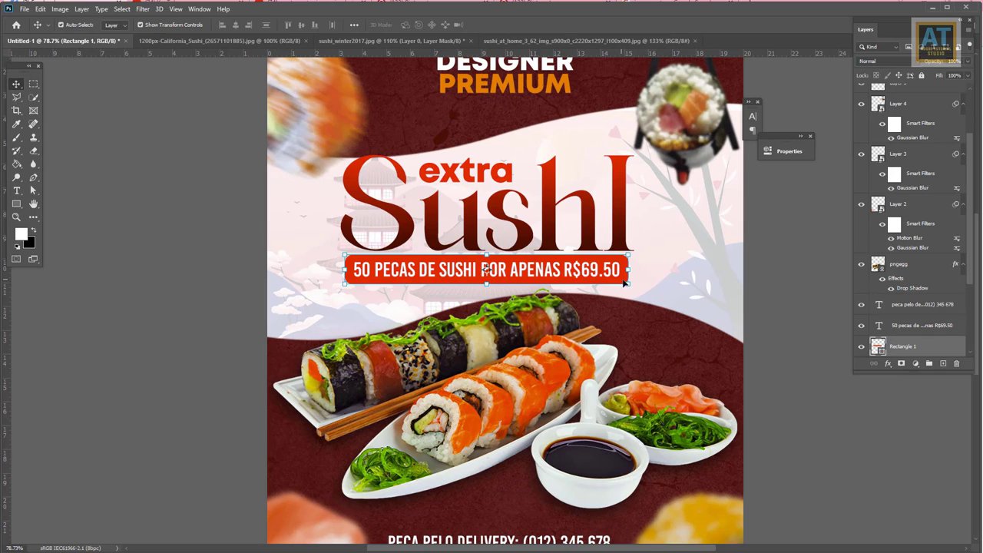
# Add a drop shadow of size 7 px to the red price banner
pyautogui.click(889, 365)
pyautogui.click(910, 468)
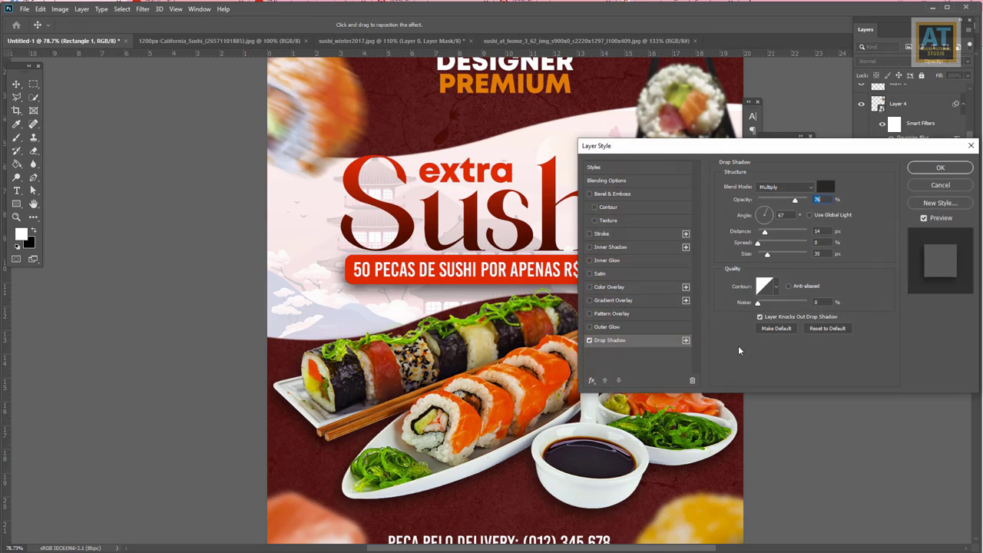
pyautogui.moveTo(770, 255)
pyautogui.mouseDown()
pyautogui.moveTo(760, 254)
pyautogui.moveTo(760, 232)
pyautogui.mouseUp()
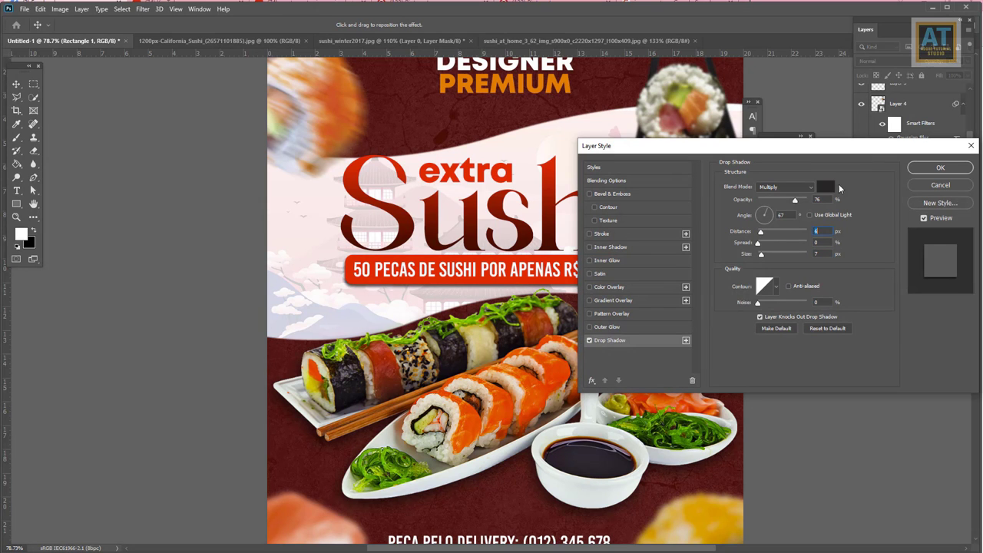
pyautogui.click(939, 167)
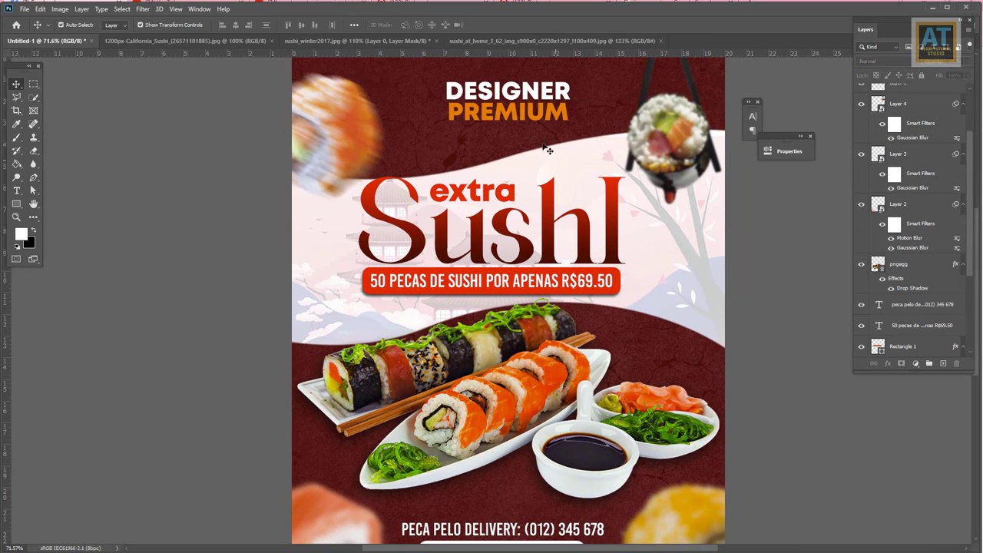
# Group DESIGNER and PREMIUM and give the group a drop shadow
pyautogui.click(535, 118)
pyautogui.keyDown('shift'); pyautogui.click(551, 85); pyautogui.keyUp('shift')
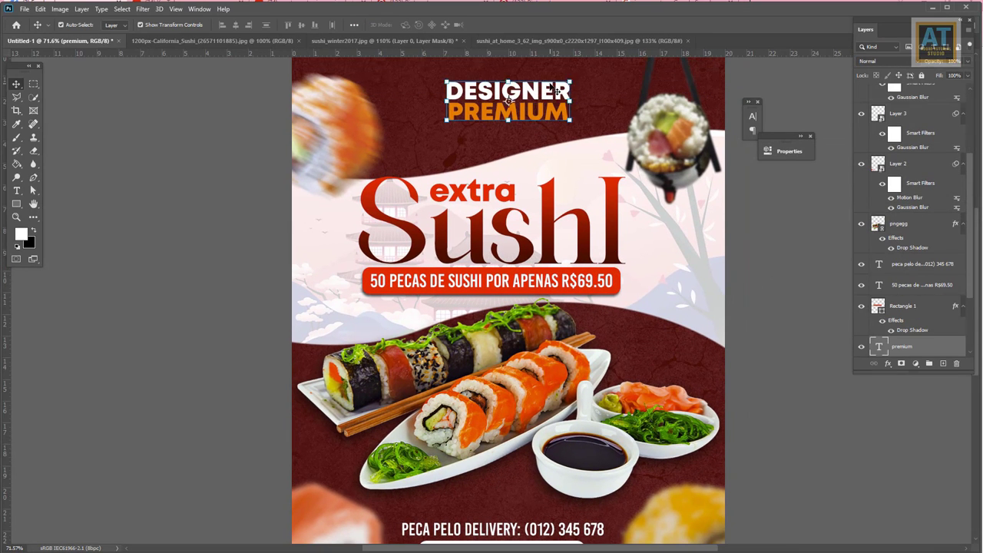
pyautogui.hotkey('ctrl', 'g')
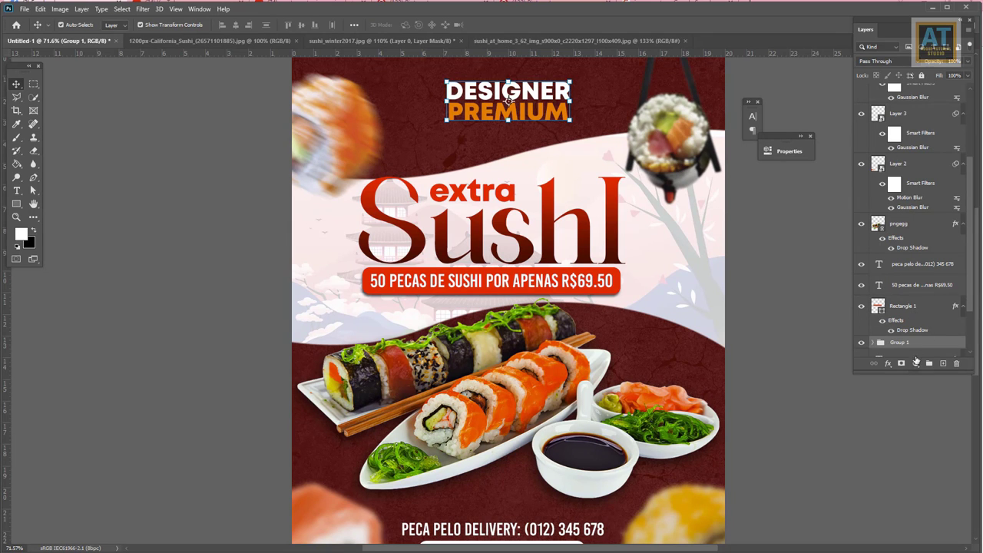
pyautogui.click(887, 366)
pyautogui.click(911, 466)
pyautogui.click(939, 167)
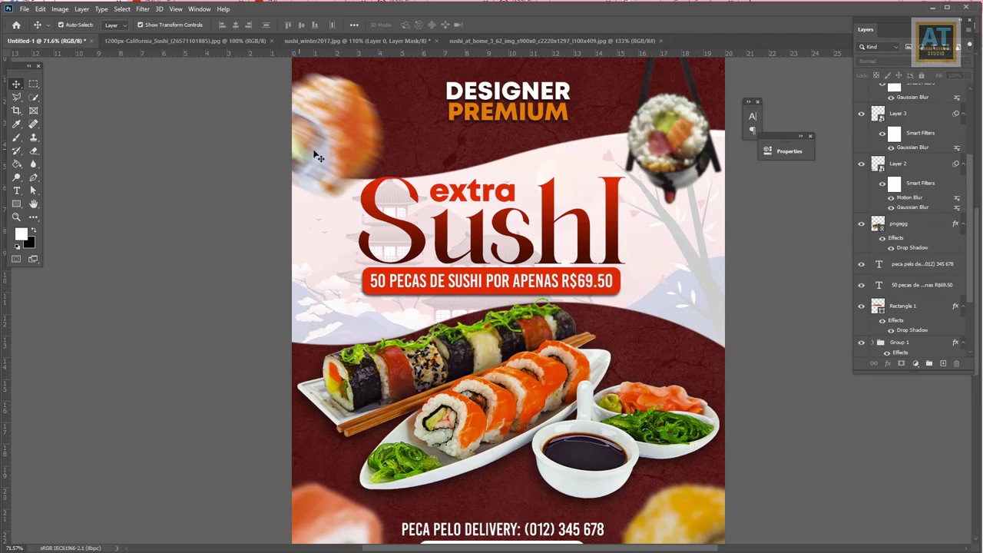
# Nudge the sushi platter image down two steps
pyautogui.hotkey('ctrl', '-')
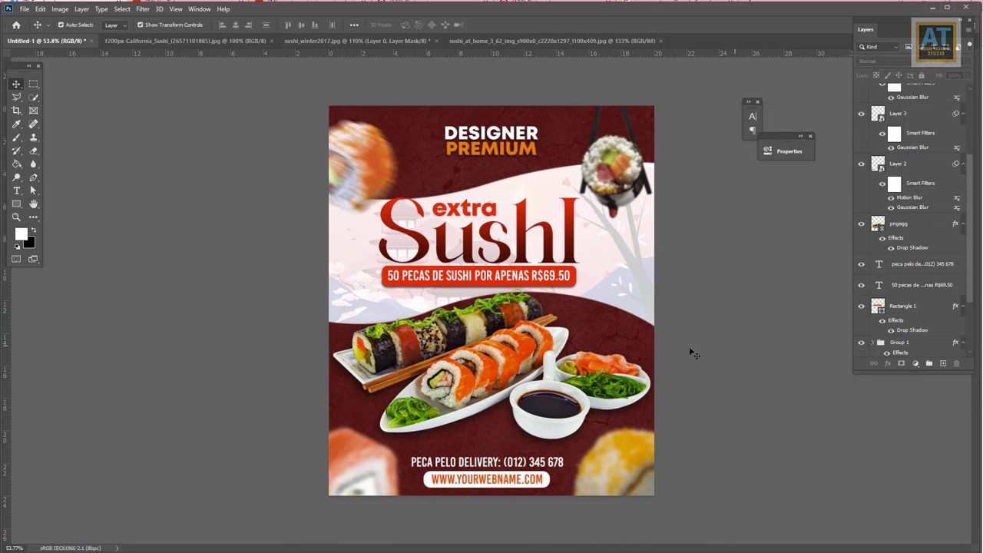
pyautogui.click(898, 223)
pyautogui.press('Down')
pyautogui.press('Down')
pyautogui.press('Down')
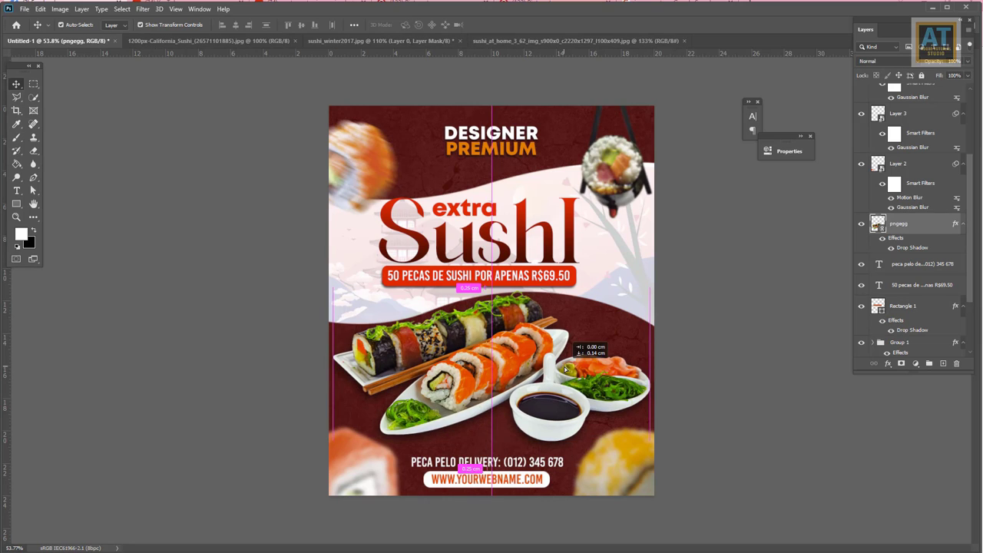
pyautogui.press('Down')
pyautogui.press('Down')
pyautogui.click(743, 382)
# Move the delivery and website block up slightly and stretch it wider
pyautogui.click(487, 468)
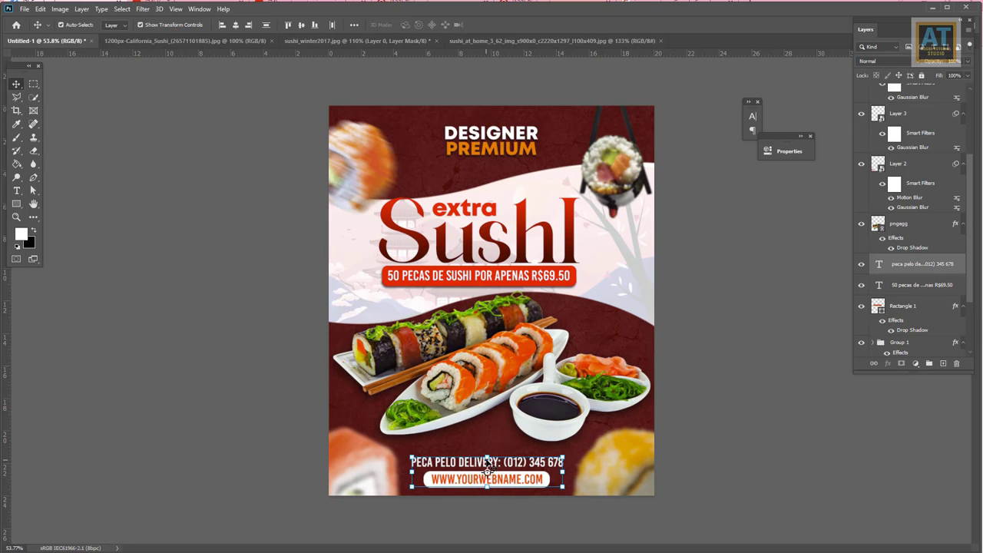
pyautogui.moveTo(487, 470); pyautogui.dragTo(489, 467)
pyautogui.hotkey('ctrl', 't')
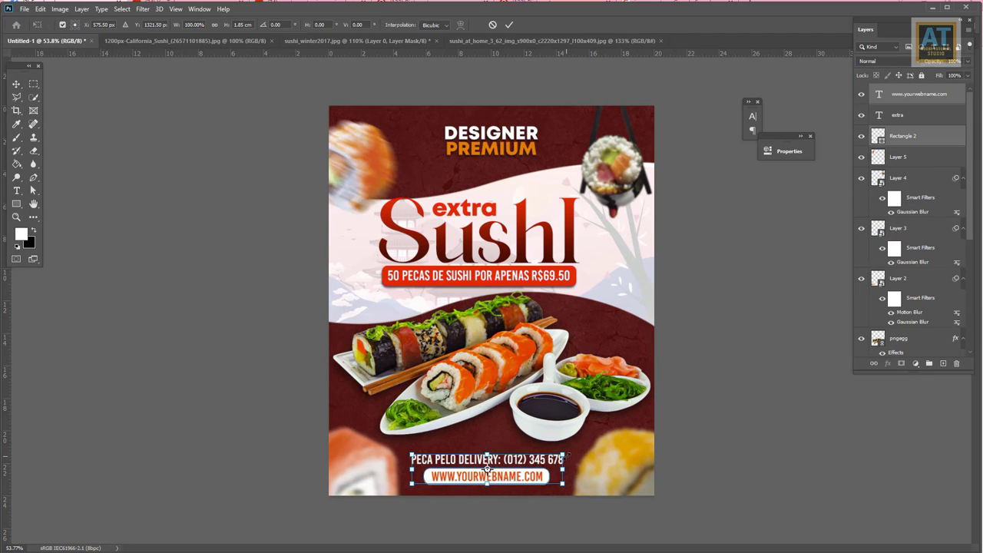
pyautogui.moveTo(564, 476); pyautogui.dragTo(572, 476)
pyautogui.press('Return')
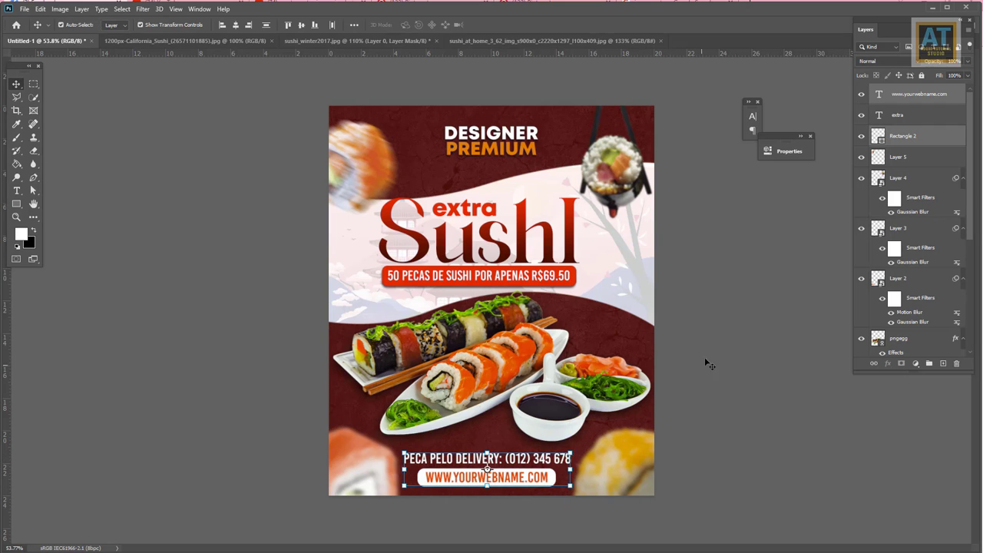